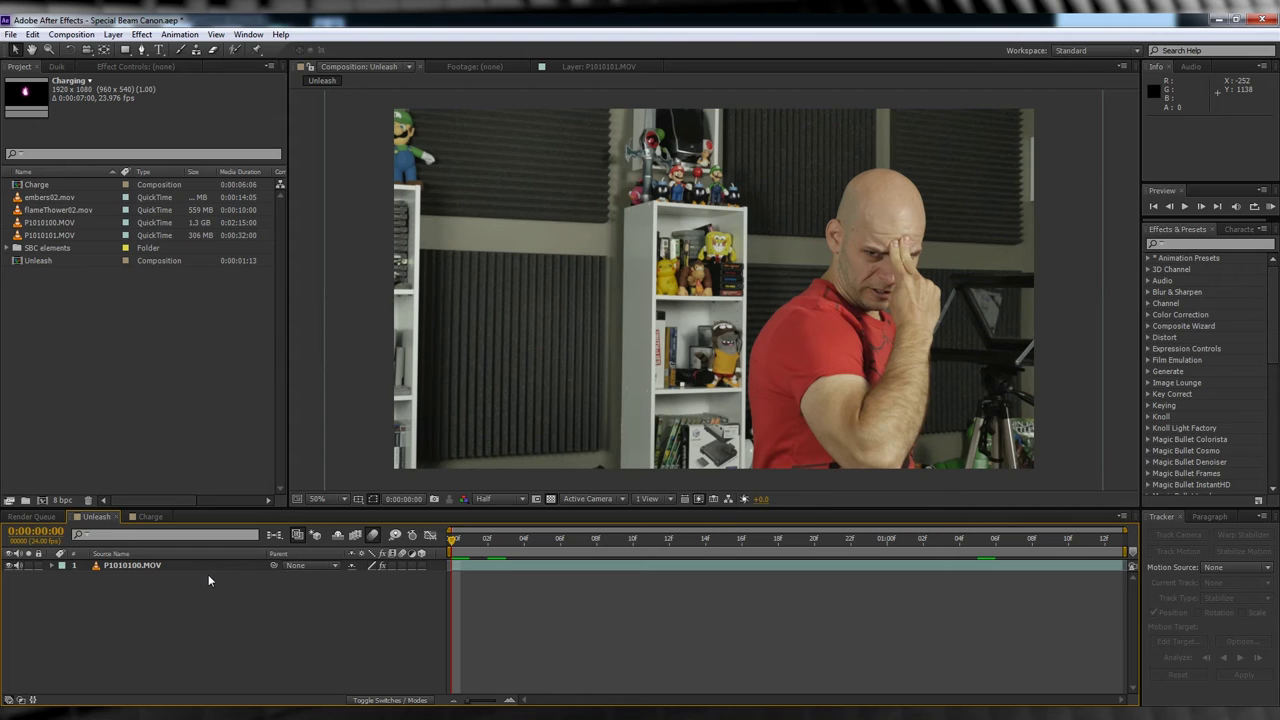
Go to the Charge comp and select the Charging composition inside the SBC elements folder
{"action": "left_click", "coordinate": [597, 539]}
{"action": "left_click", "coordinate": [150, 517]}
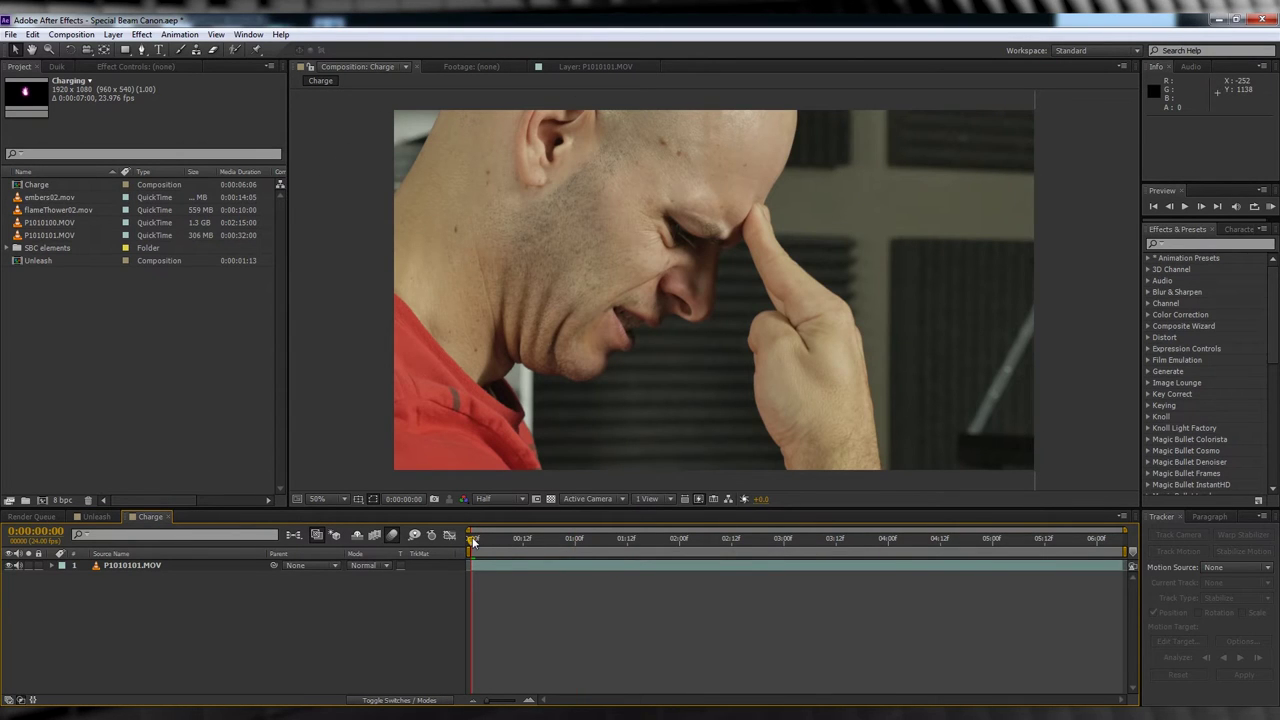
{"action": "left_click", "coordinate": [12, 248]}
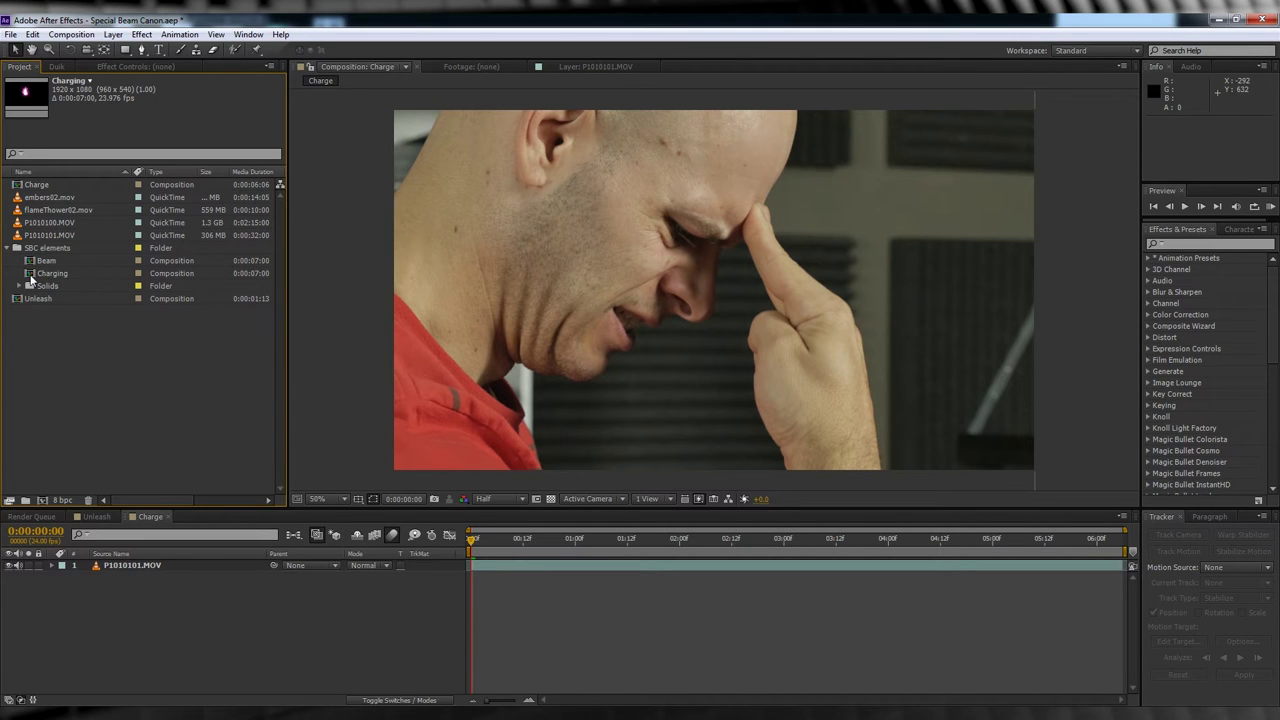
{"action": "left_click", "coordinate": [30, 277]}
Open the Charging comp and view Black Solid 1's lightning effect settings
{"action": "double_click", "coordinate": [30, 277]}
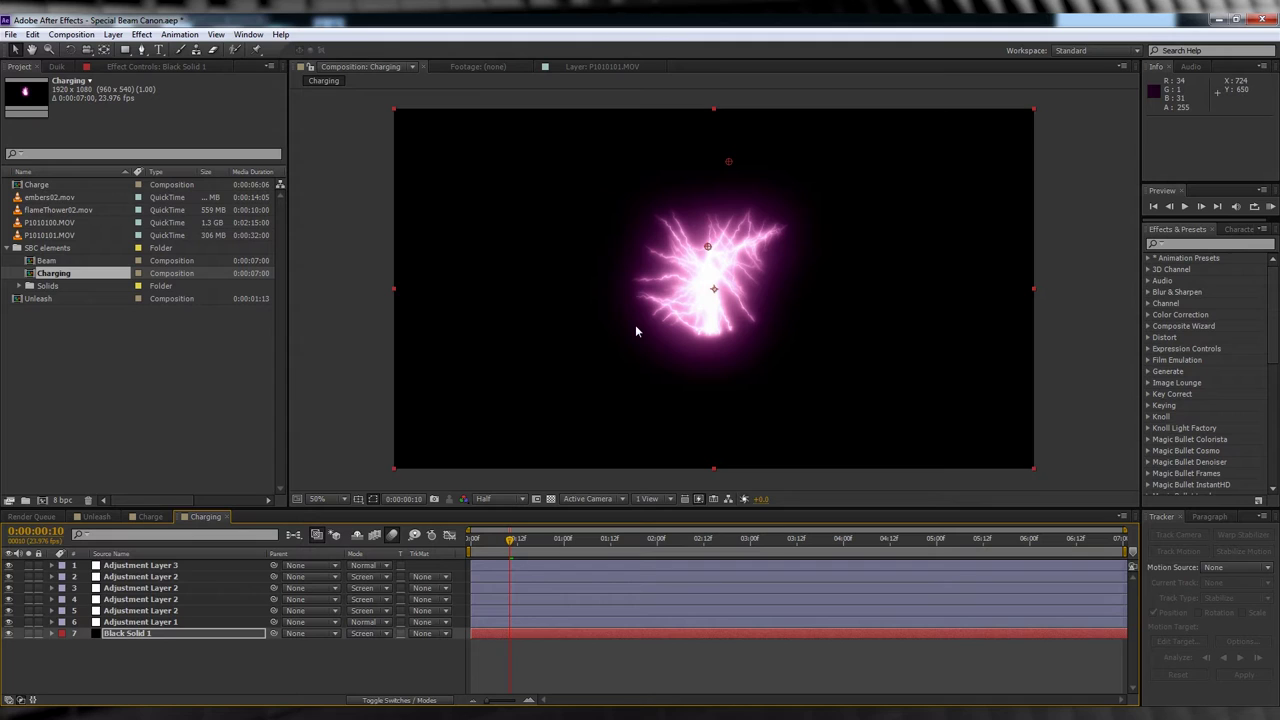
{"action": "left_click", "coordinate": [113, 634]}
{"action": "left_click", "coordinate": [143, 66]}
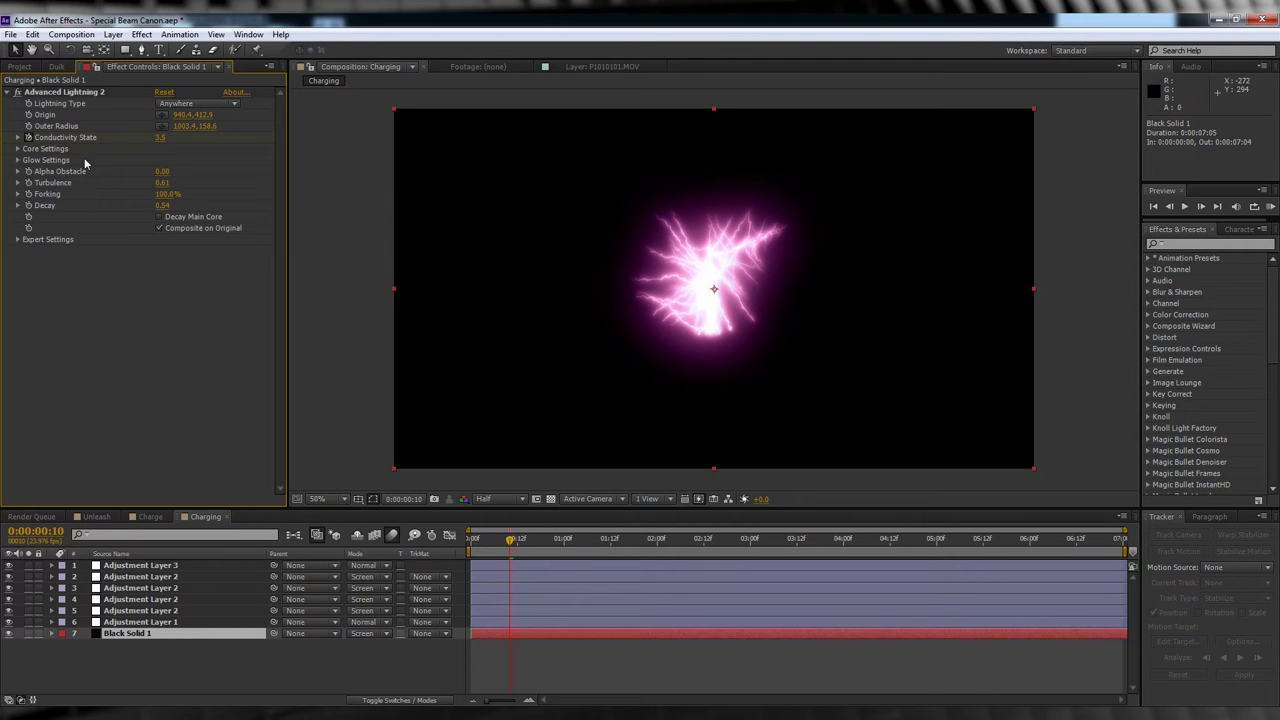
Try midtone blue and green Color Balance tweaks on Adjustment Layer 3, then return to Black Solid 1
{"action": "left_click", "coordinate": [110, 566]}
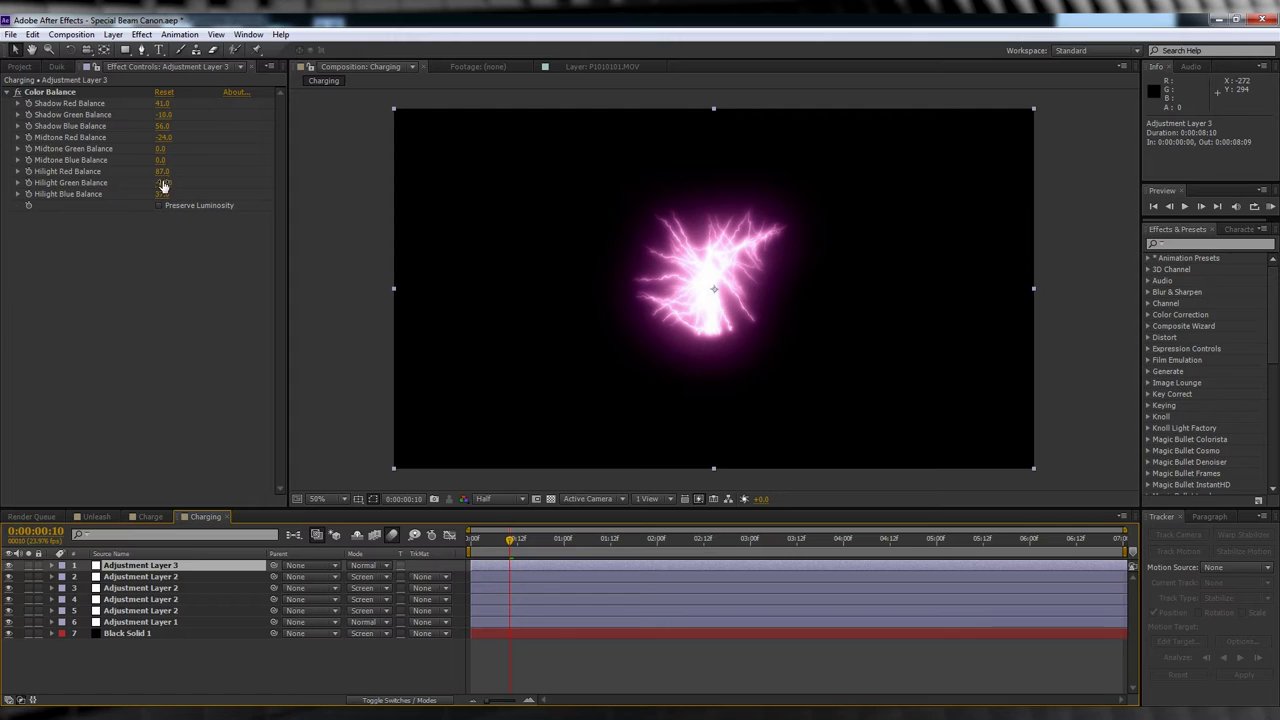
{"action": "left_click_drag", "start_coordinate": [161, 162], "coordinate": [97, 171]}
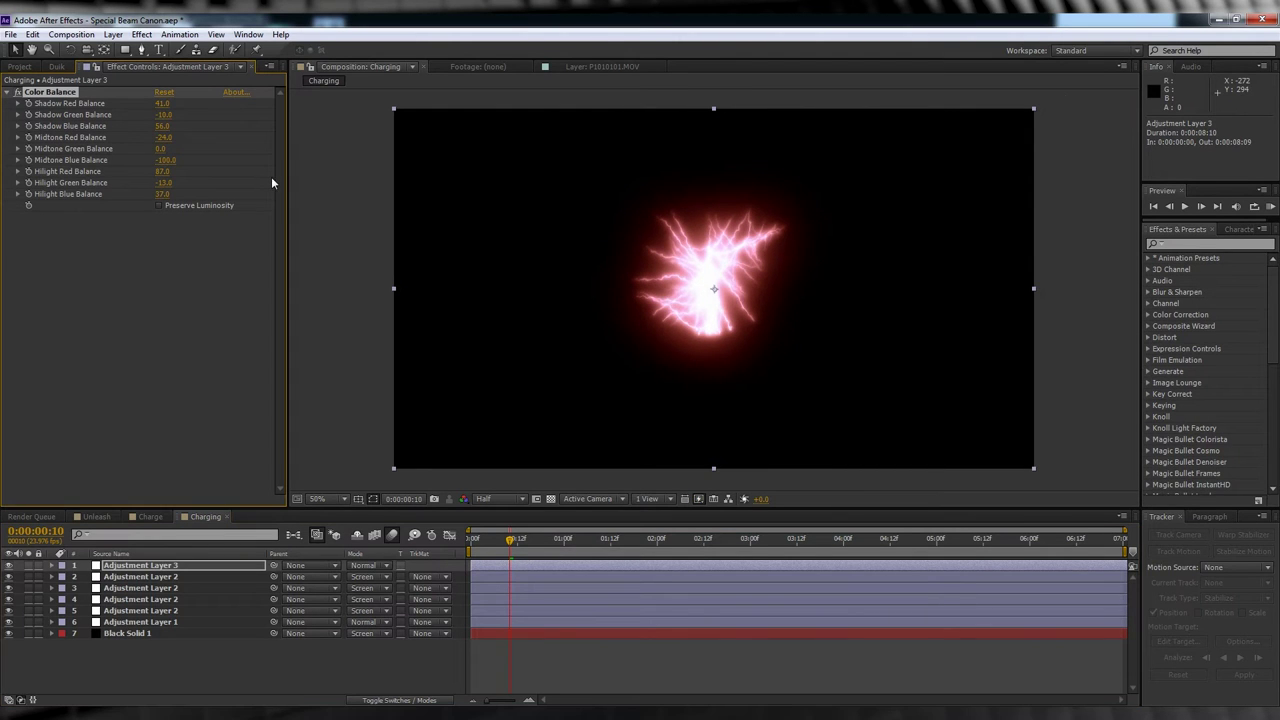
{"action": "key", "text": "ctrl+z"}
{"action": "left_click_drag", "start_coordinate": [160, 152], "coordinate": [122, 148]}
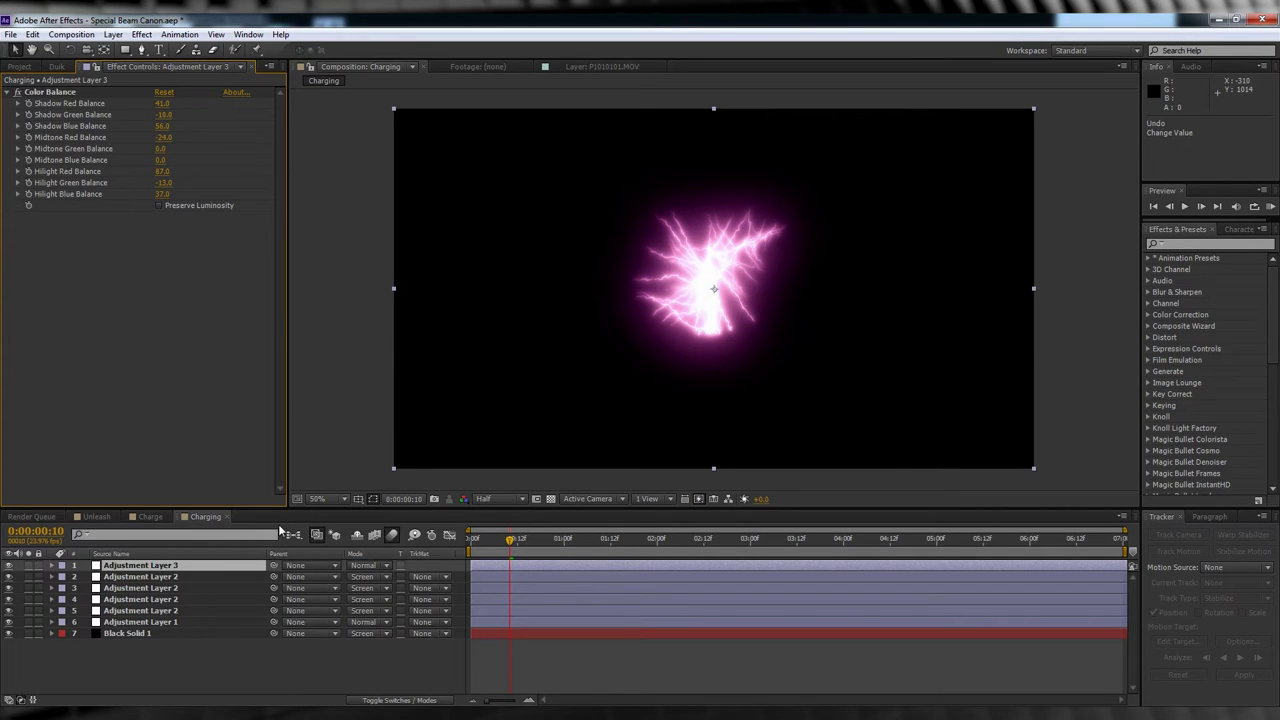
{"action": "left_click", "coordinate": [142, 633]}
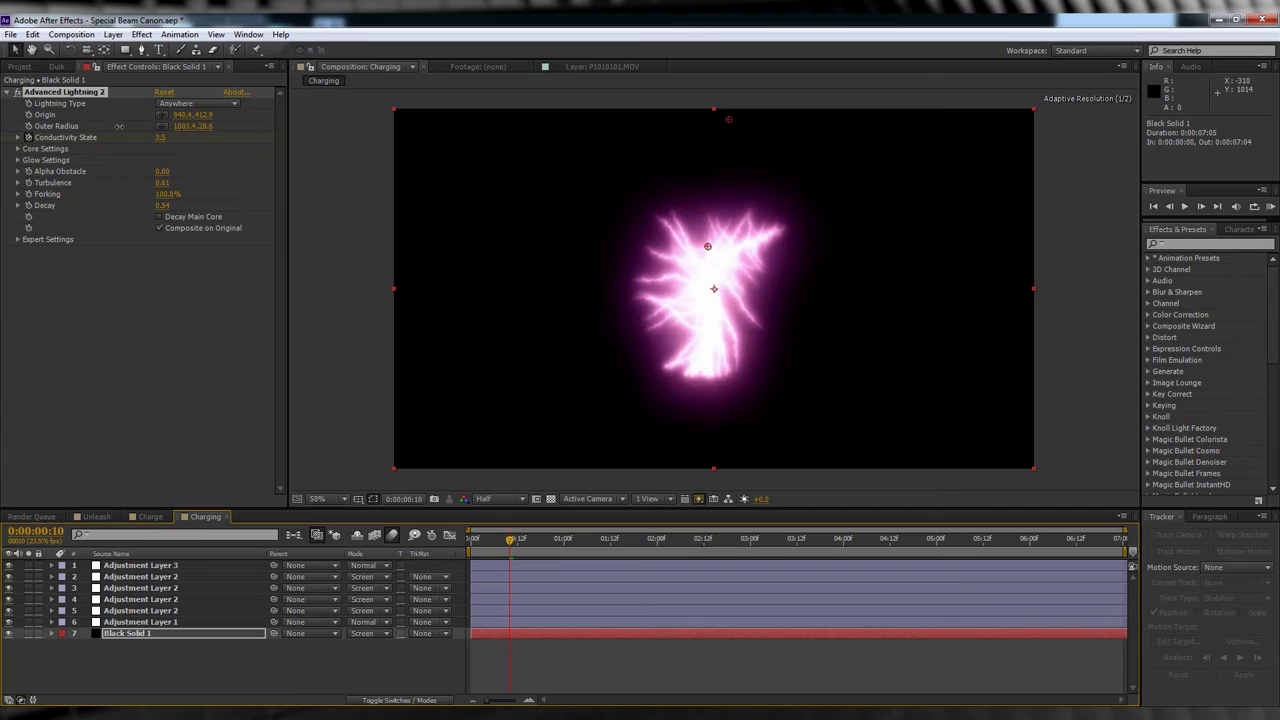
Undo and slightly nudge Advanced Lightning 2's Outer Radius value
{"action": "left_click", "coordinate": [263, 127]}
{"action": "key", "text": "ctrl+z"}
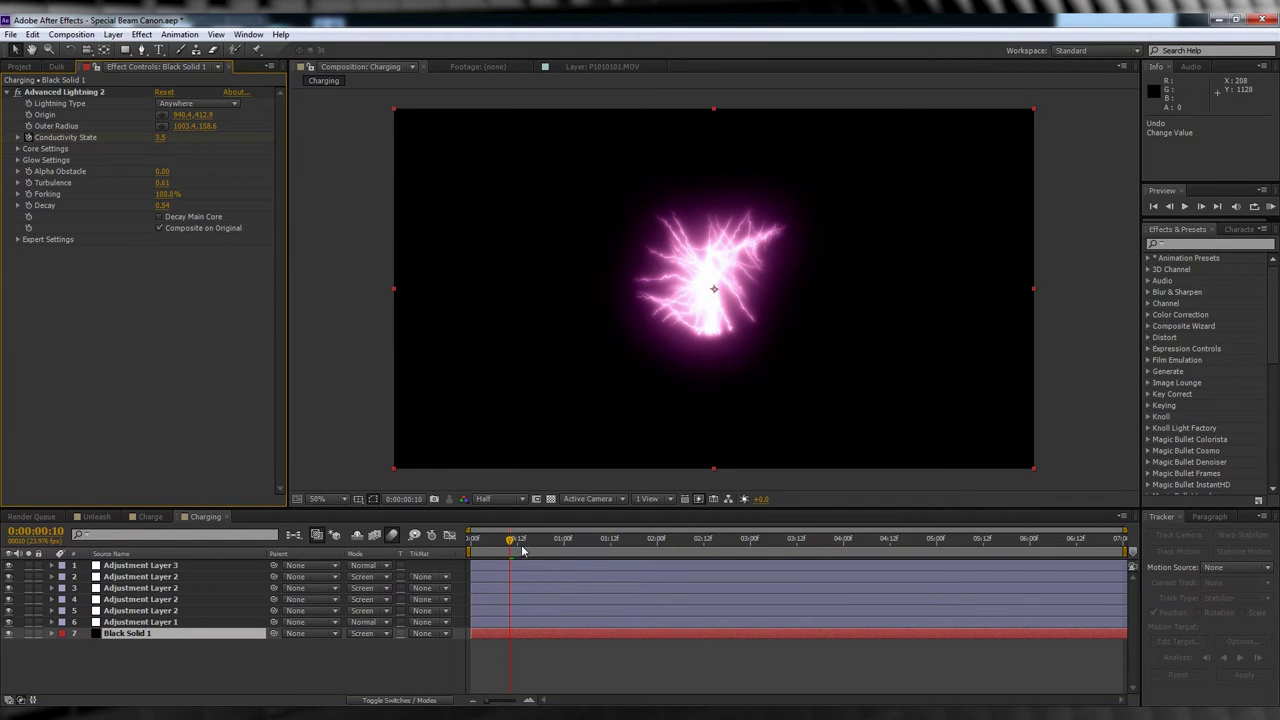
{"action": "left_click_drag", "start_coordinate": [205, 128], "coordinate": [213, 132]}
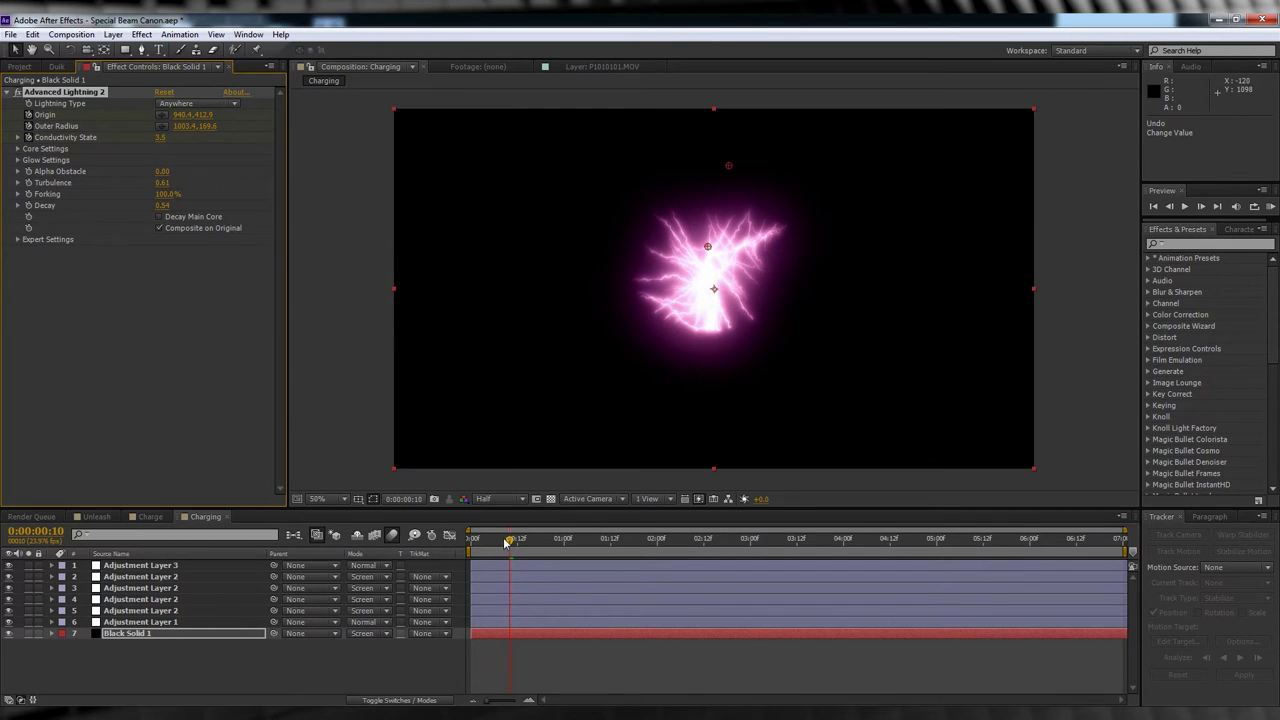
At frame 0, collapse the Outer Radius onto the centre and preview the growing burst
{"action": "left_click_drag", "start_coordinate": [510, 540], "coordinate": [456, 541]}
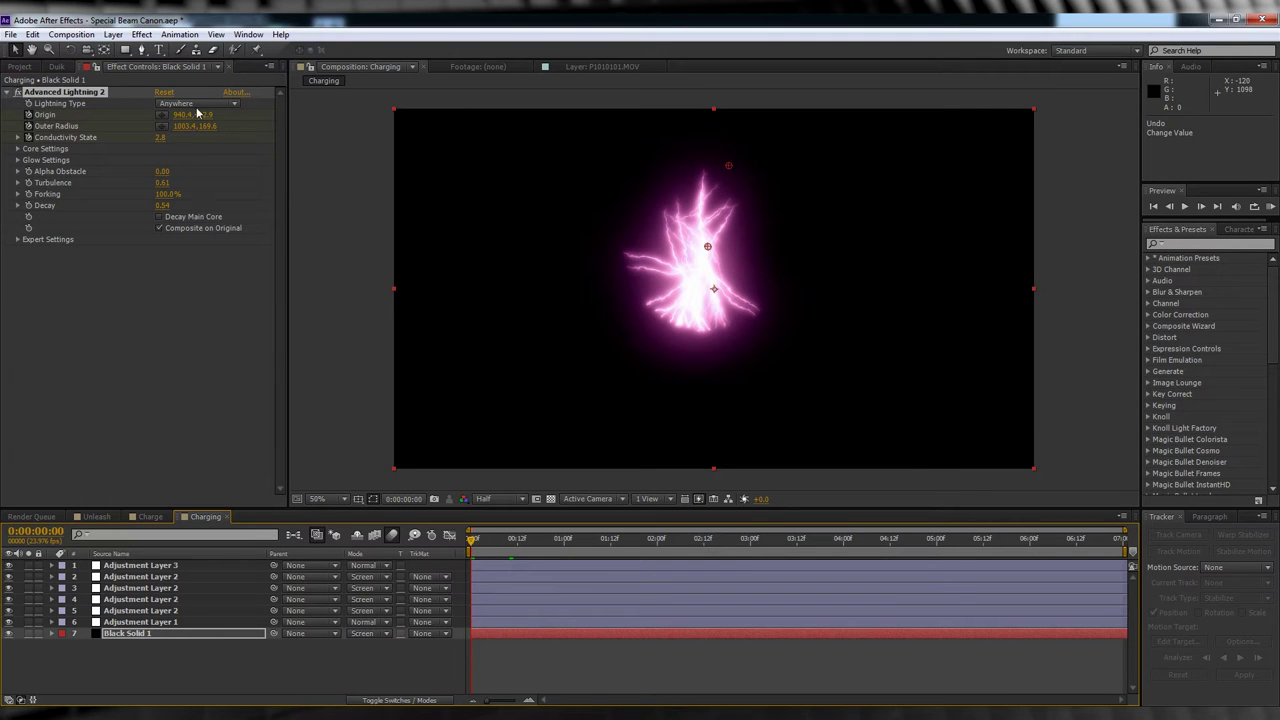
{"action": "left_click_drag", "start_coordinate": [727, 170], "coordinate": [706, 248]}
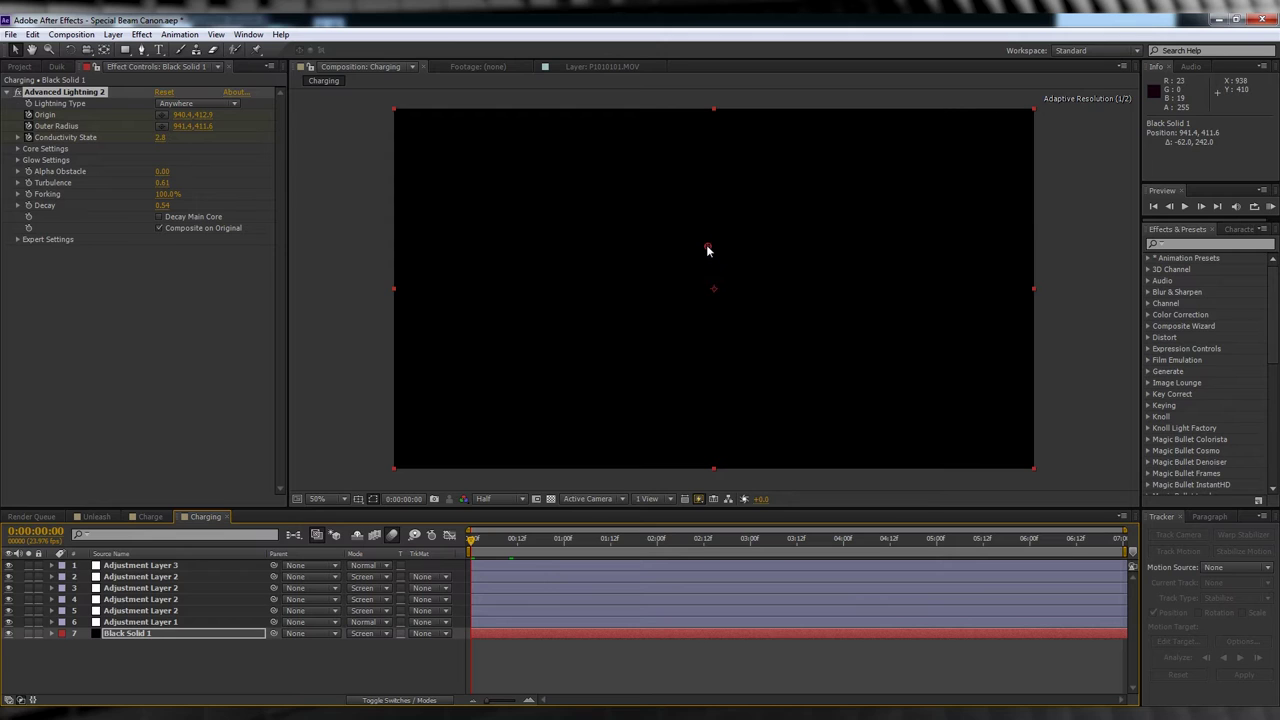
{"action": "left_click", "coordinate": [419, 658]}
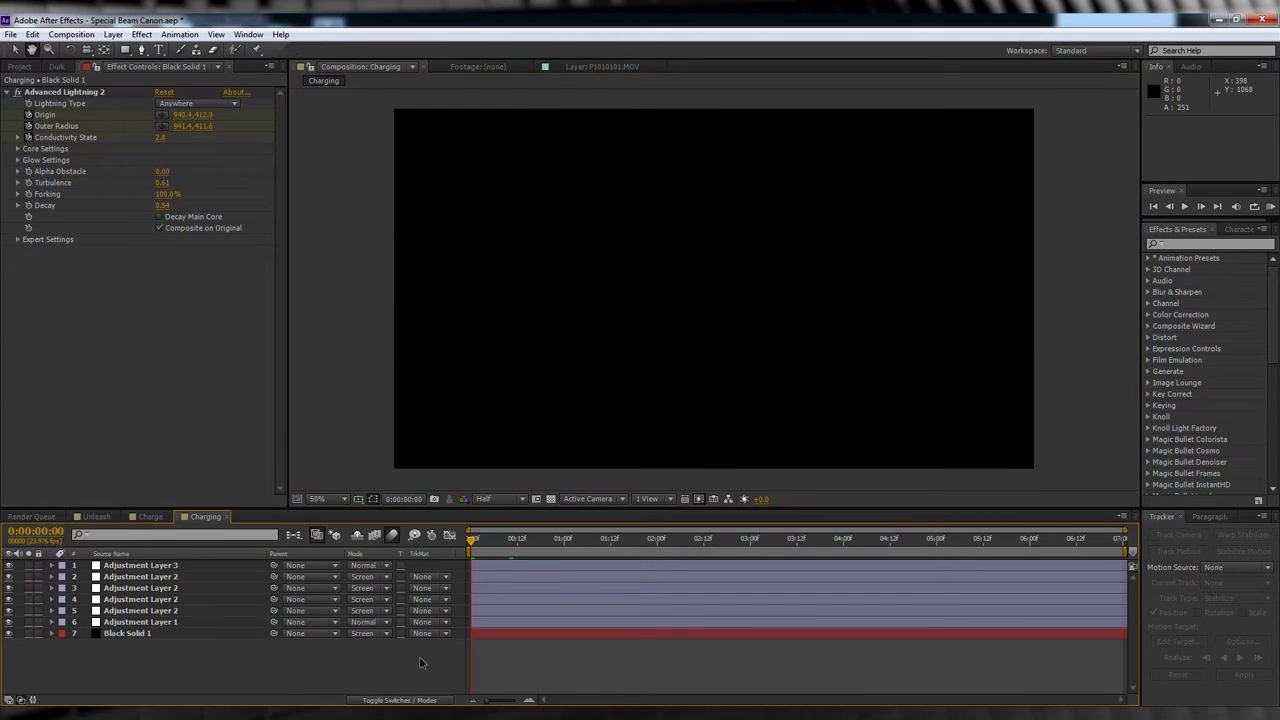
{"action": "key", "text": "space"}
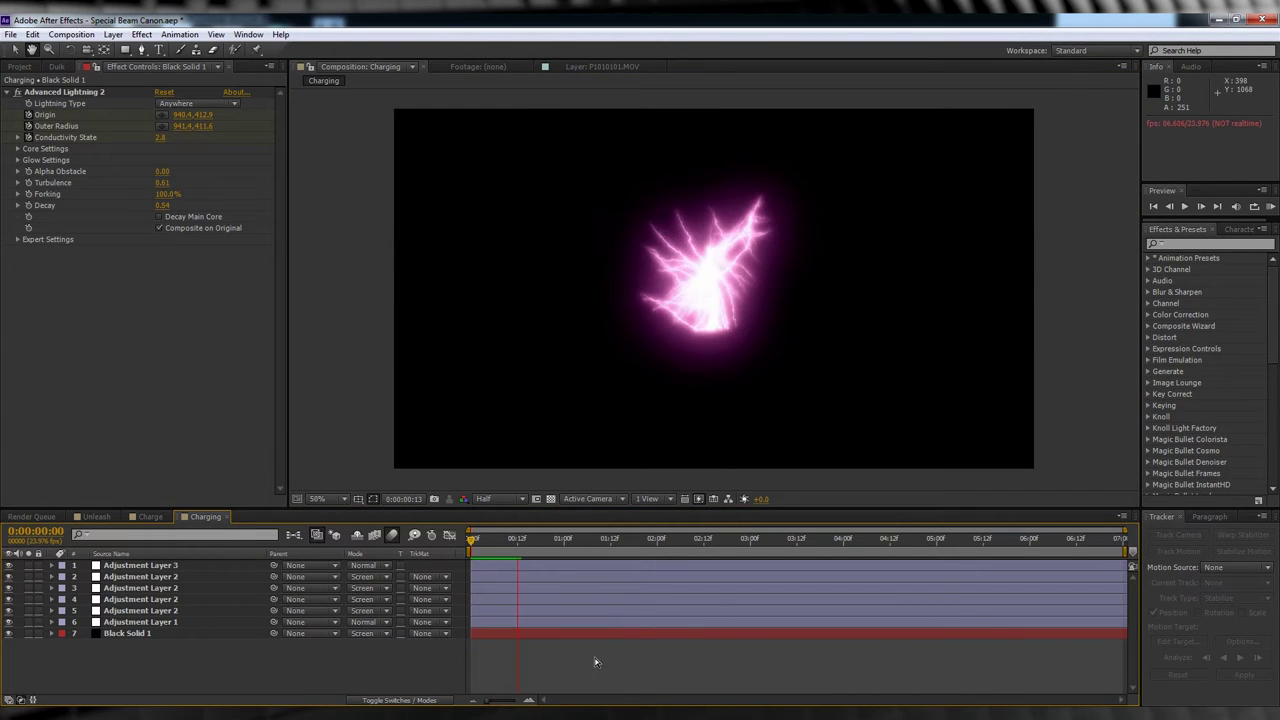
Add Charging to the Charge comp in Screen mode, placing the glow on the fingertip at frame 11
{"action": "left_click", "coordinate": [148, 517]}
{"action": "left_click", "coordinate": [19, 67]}
{"action": "left_click_drag", "start_coordinate": [53, 273], "coordinate": [120, 565]}
{"action": "left_click", "coordinate": [377, 571]}
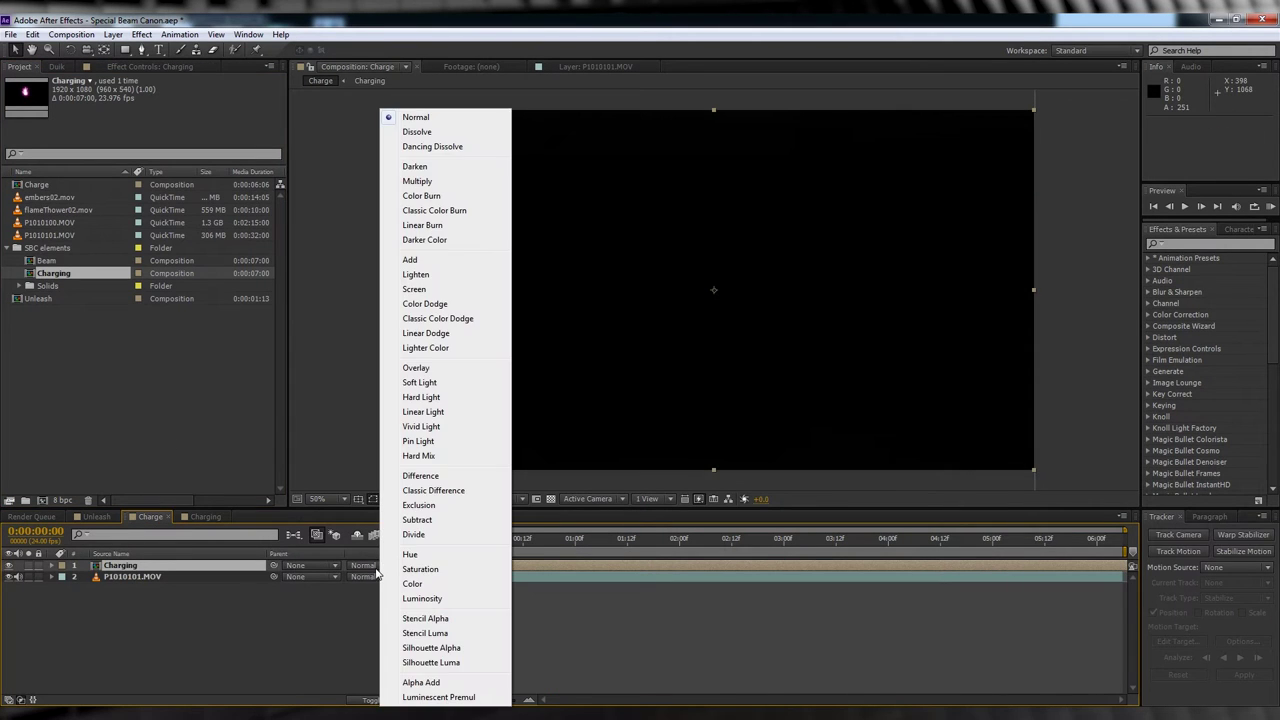
{"action": "left_click", "coordinate": [414, 289]}
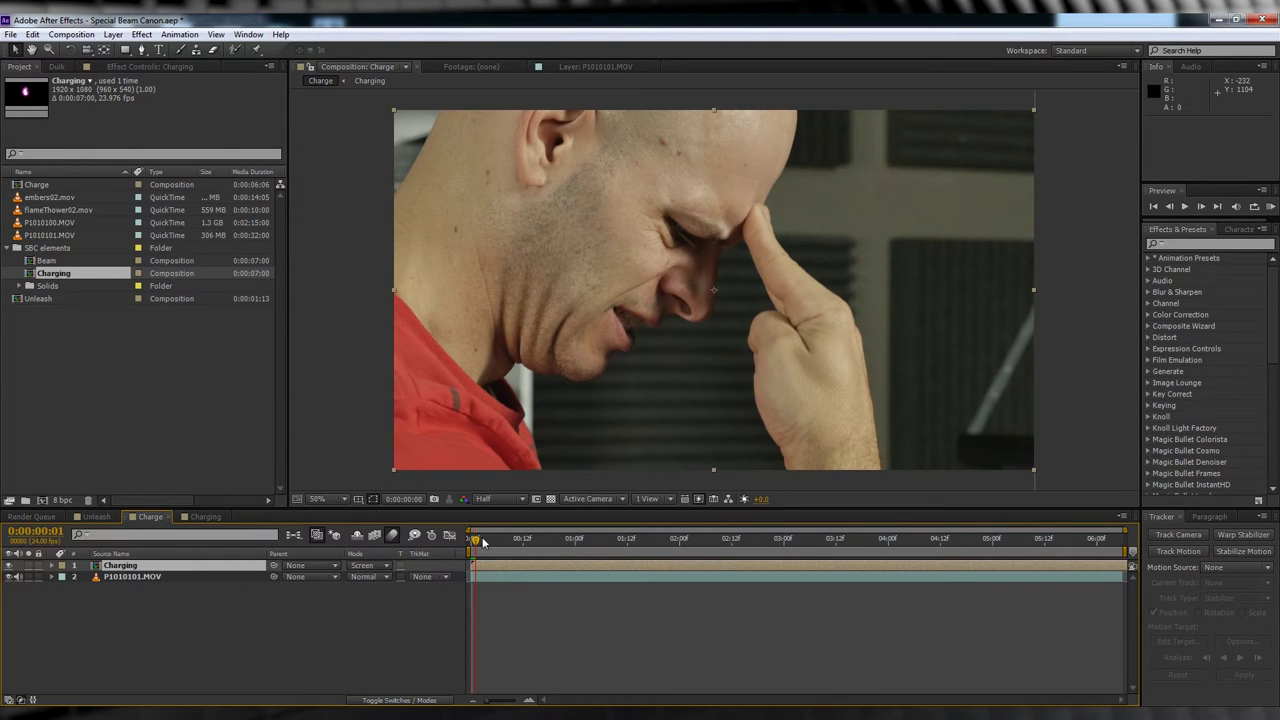
{"action": "left_click_drag", "start_coordinate": [483, 541], "coordinate": [519, 540]}
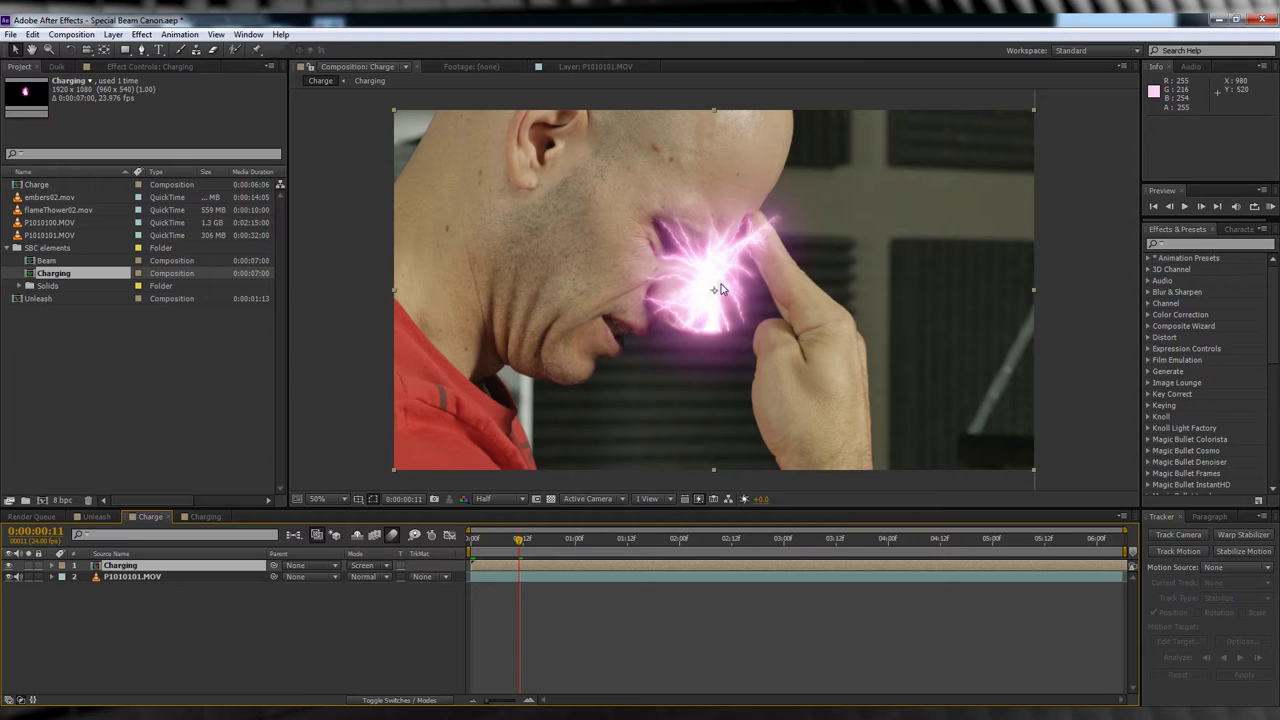
{"action": "left_click_drag", "start_coordinate": [720, 290], "coordinate": [756, 222]}
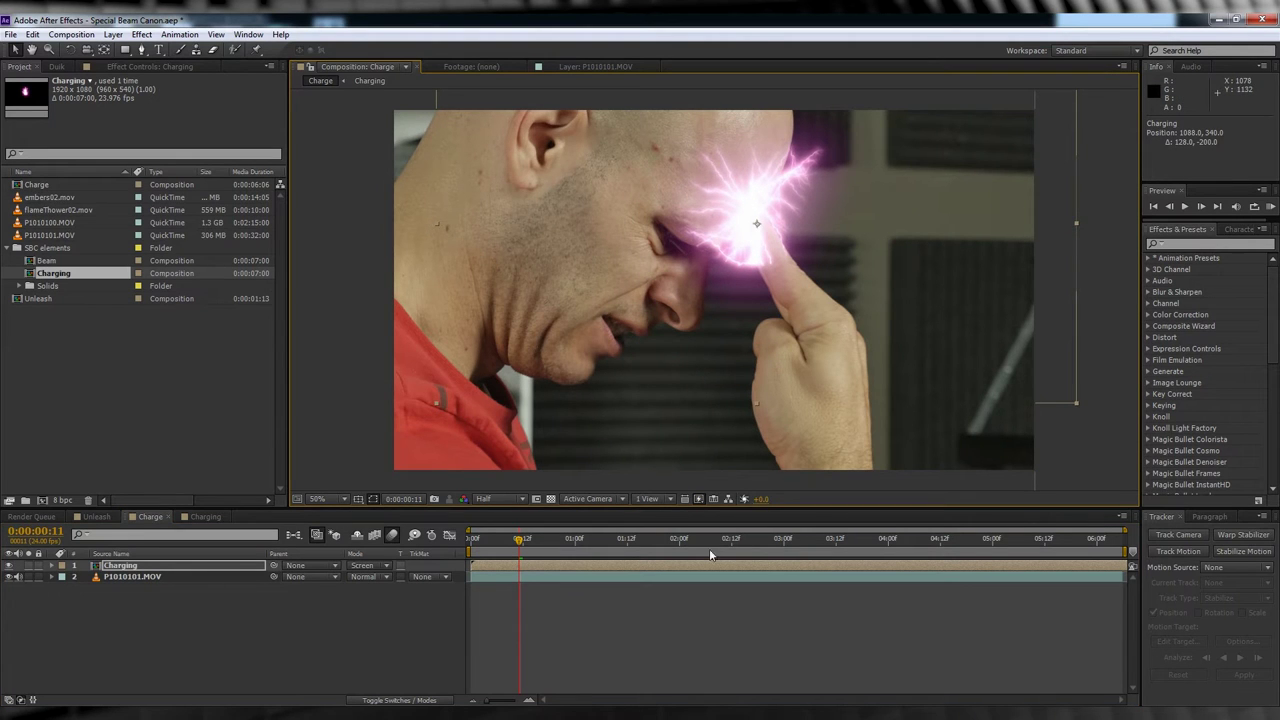
Add a new Null Object layer to the Charge comp
{"action": "left_click", "coordinate": [113, 34]}
{"action": "mouse_move", "coordinate": [250, 46]}
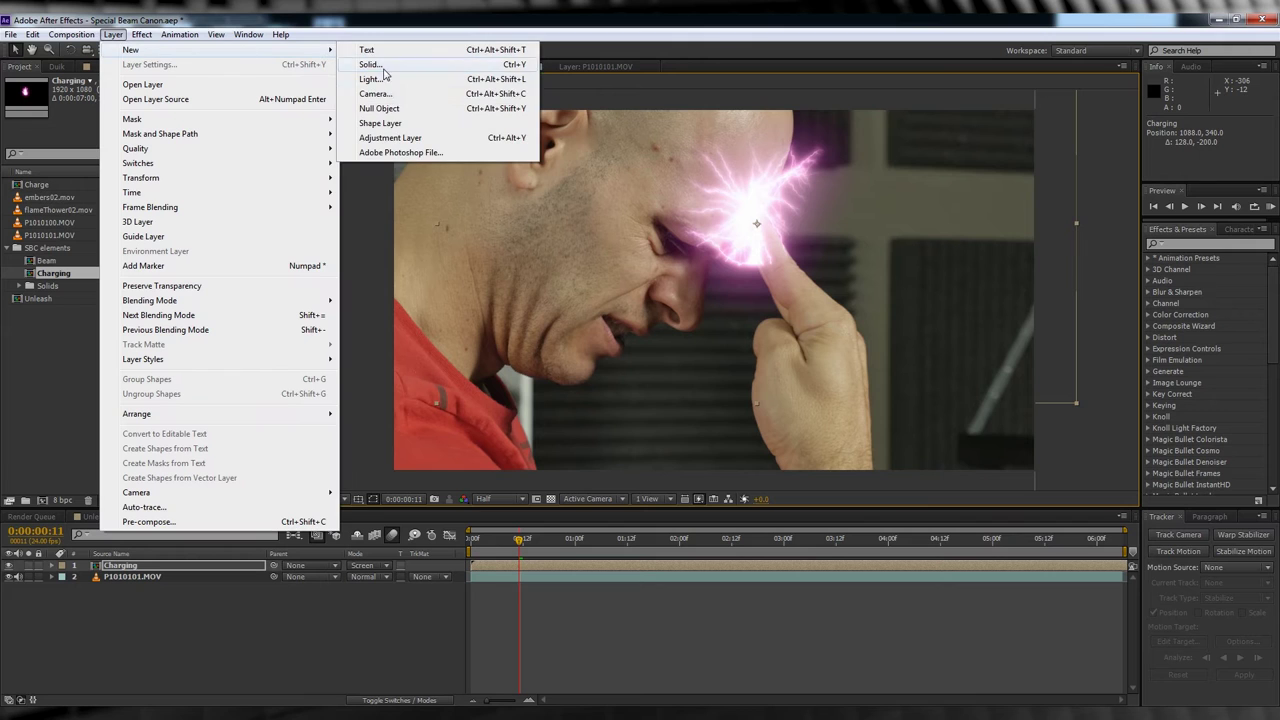
{"action": "left_click", "coordinate": [390, 110]}
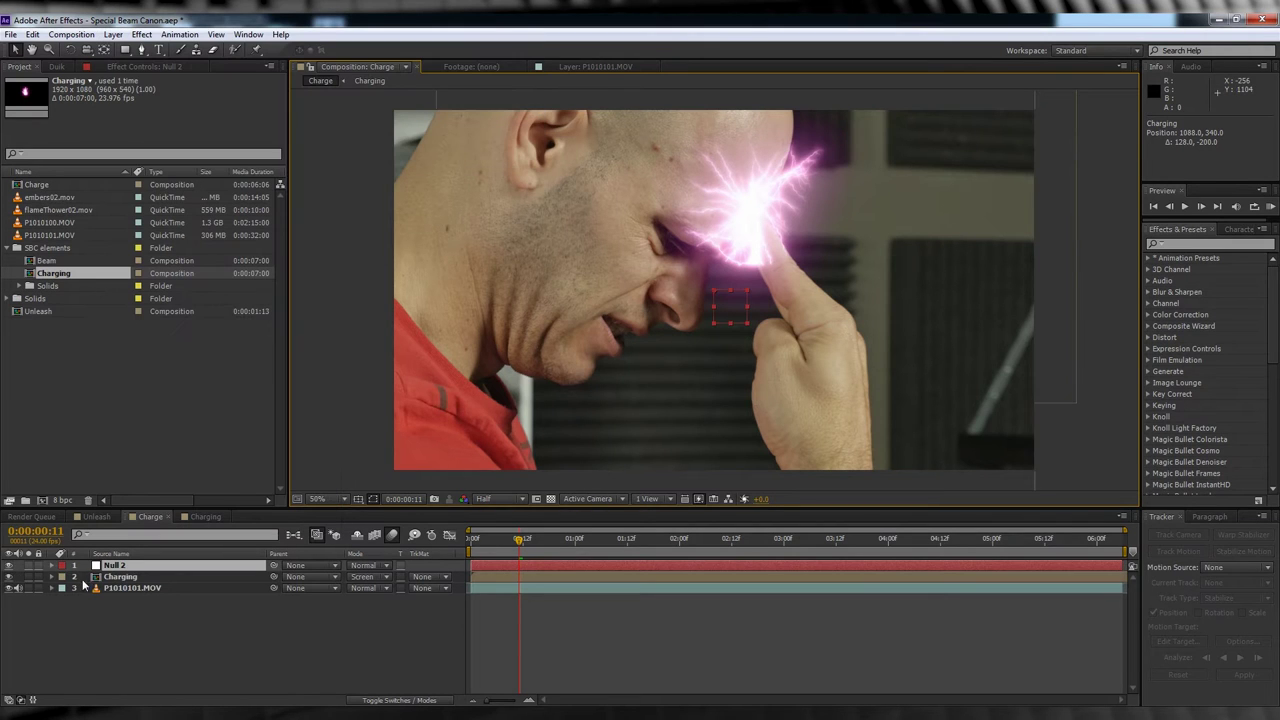
Track the nose bridge in P1010101.MOV forward and apply the motion to Null 2
{"action": "left_click", "coordinate": [100, 589]}
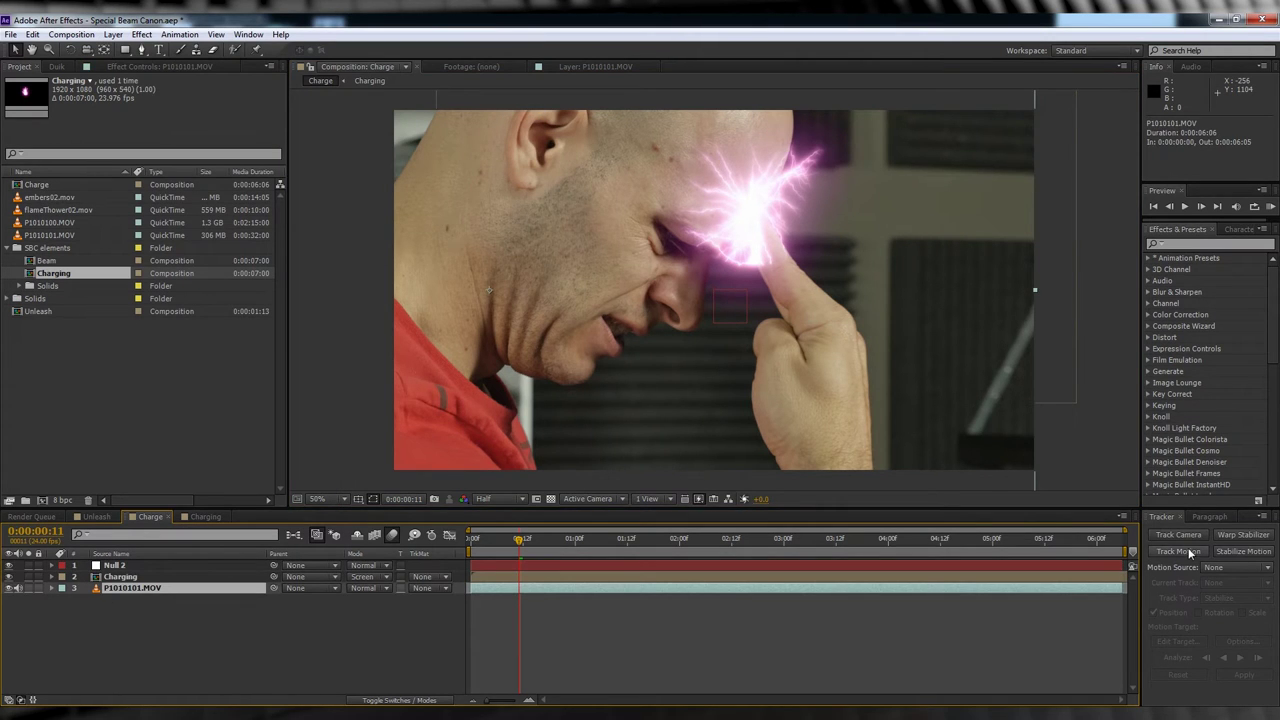
{"action": "left_click", "coordinate": [1184, 551]}
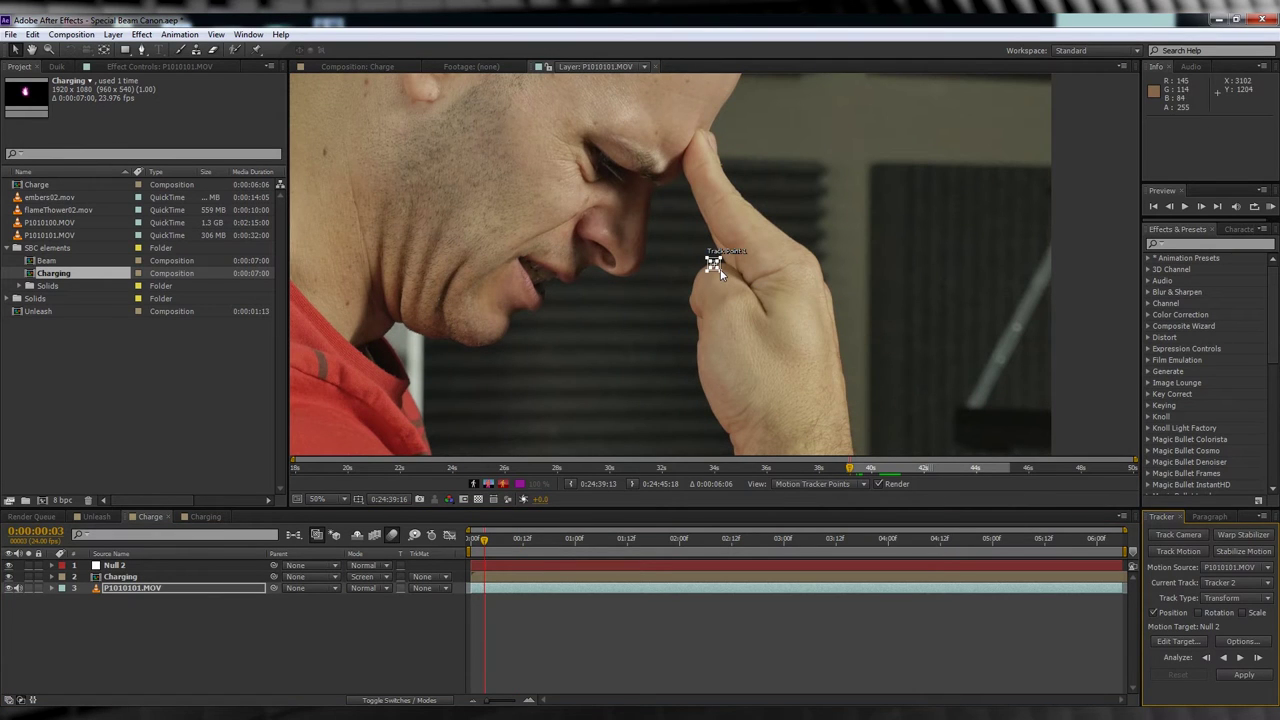
{"action": "left_click_drag", "start_coordinate": [714, 266], "coordinate": [594, 254]}
{"action": "left_click", "coordinate": [1241, 658]}
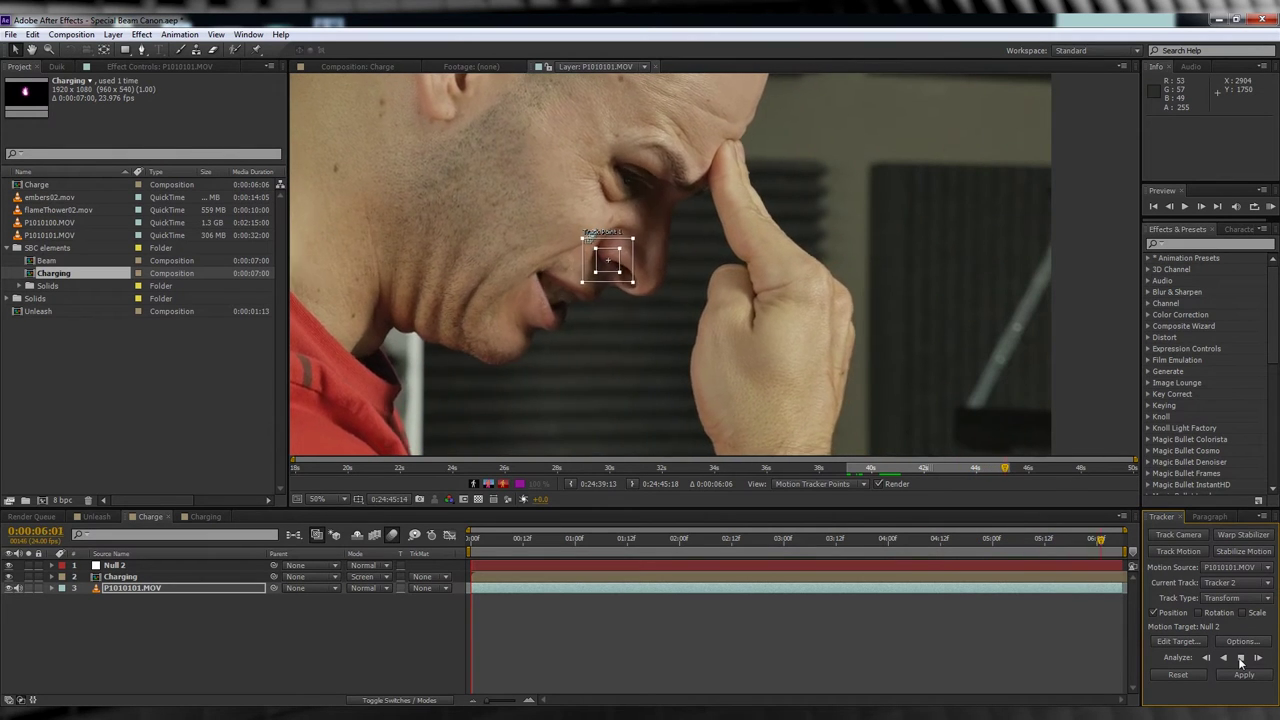
{"action": "left_click", "coordinate": [1190, 642]}
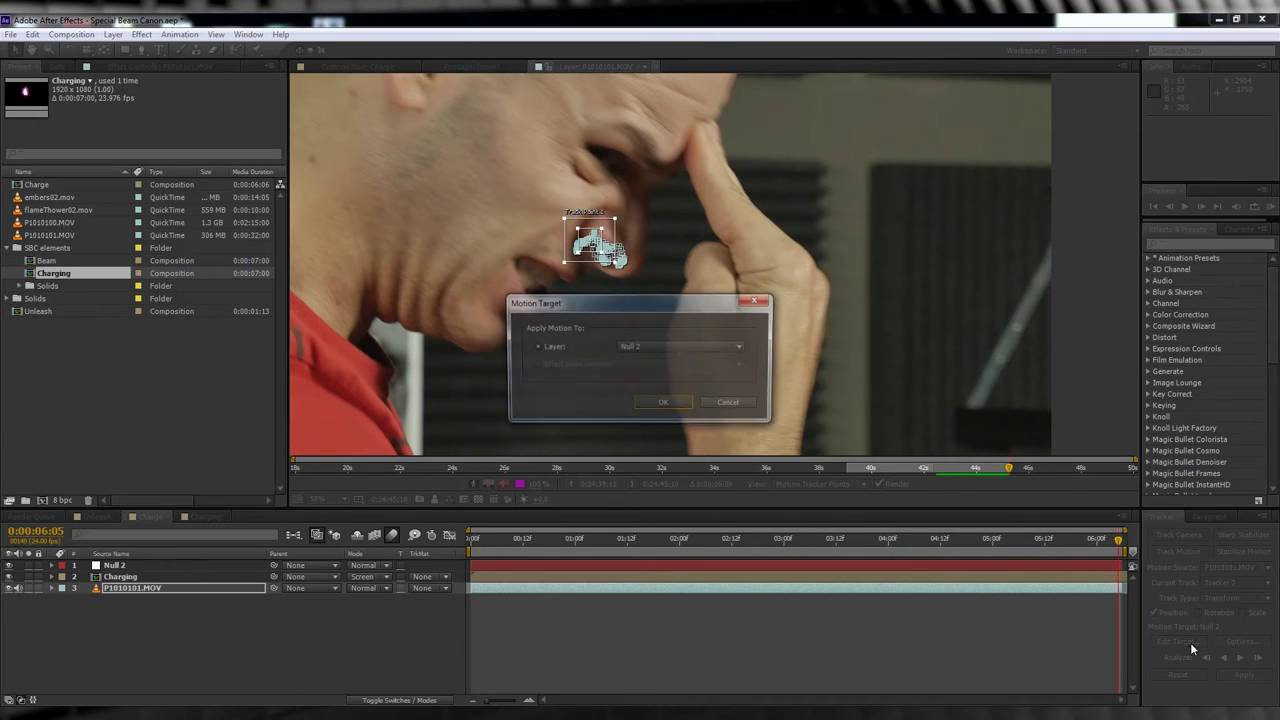
{"action": "left_click", "coordinate": [666, 404]}
{"action": "left_click", "coordinate": [1244, 675]}
{"action": "left_click", "coordinate": [641, 380]}
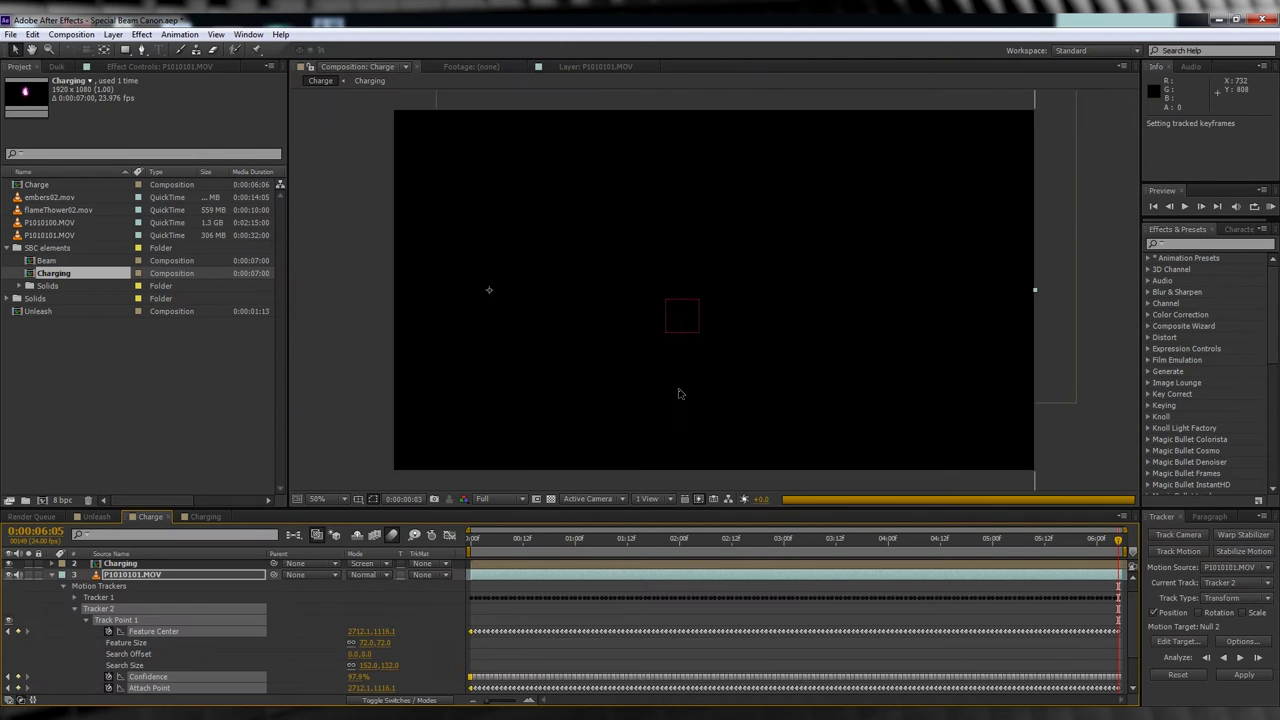
Add a new adjustment layer above the Charging layer
{"action": "left_click", "coordinate": [55, 579]}
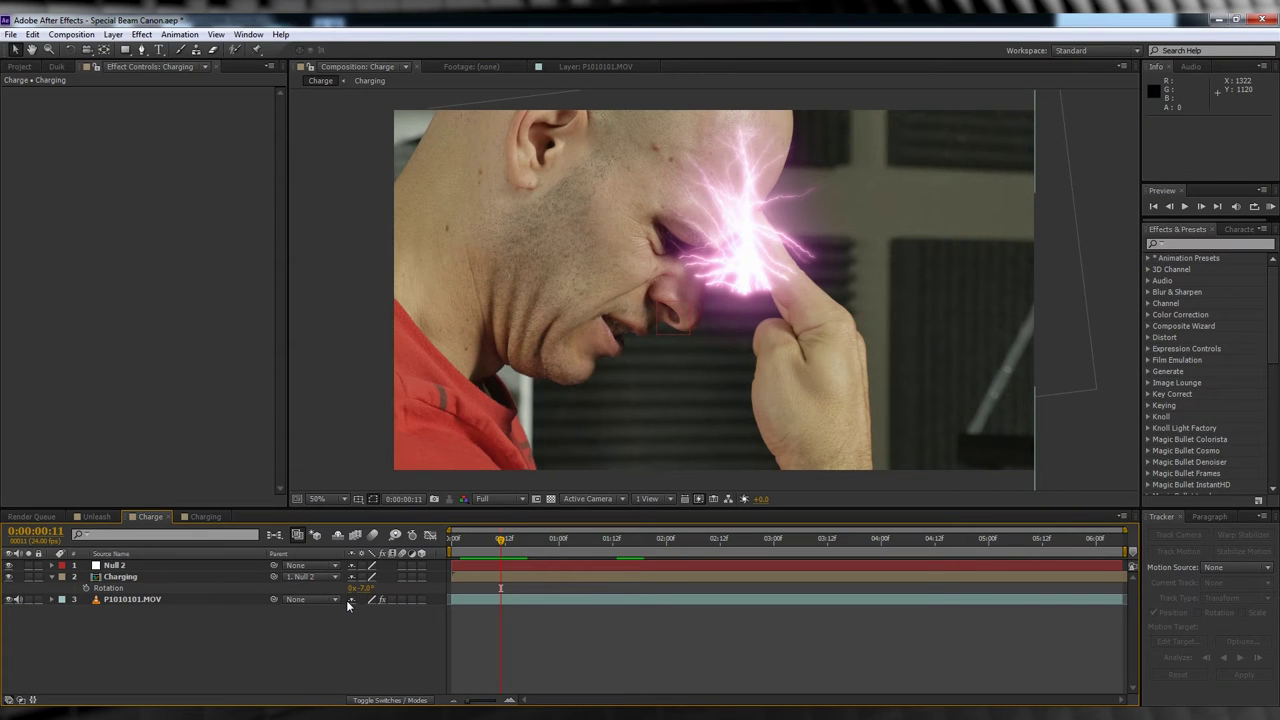
{"action": "left_click", "coordinate": [253, 589]}
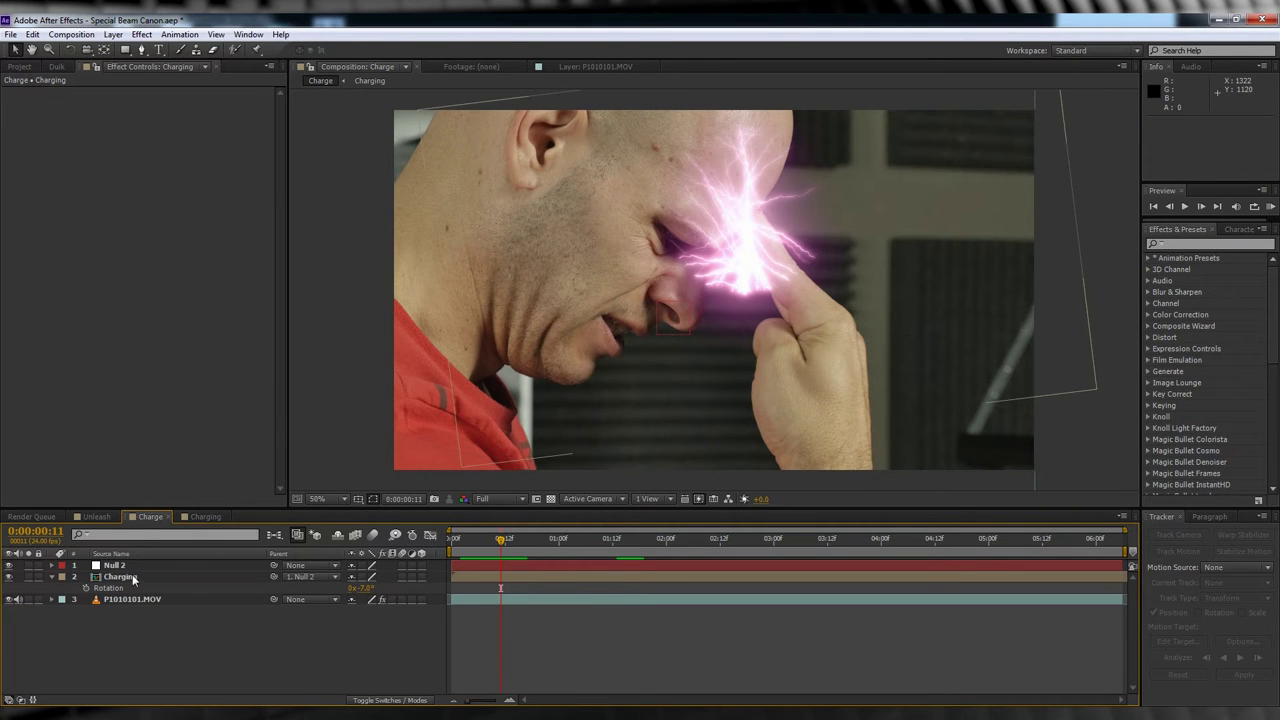
{"action": "left_click", "coordinate": [113, 34]}
{"action": "mouse_move", "coordinate": [230, 50]}
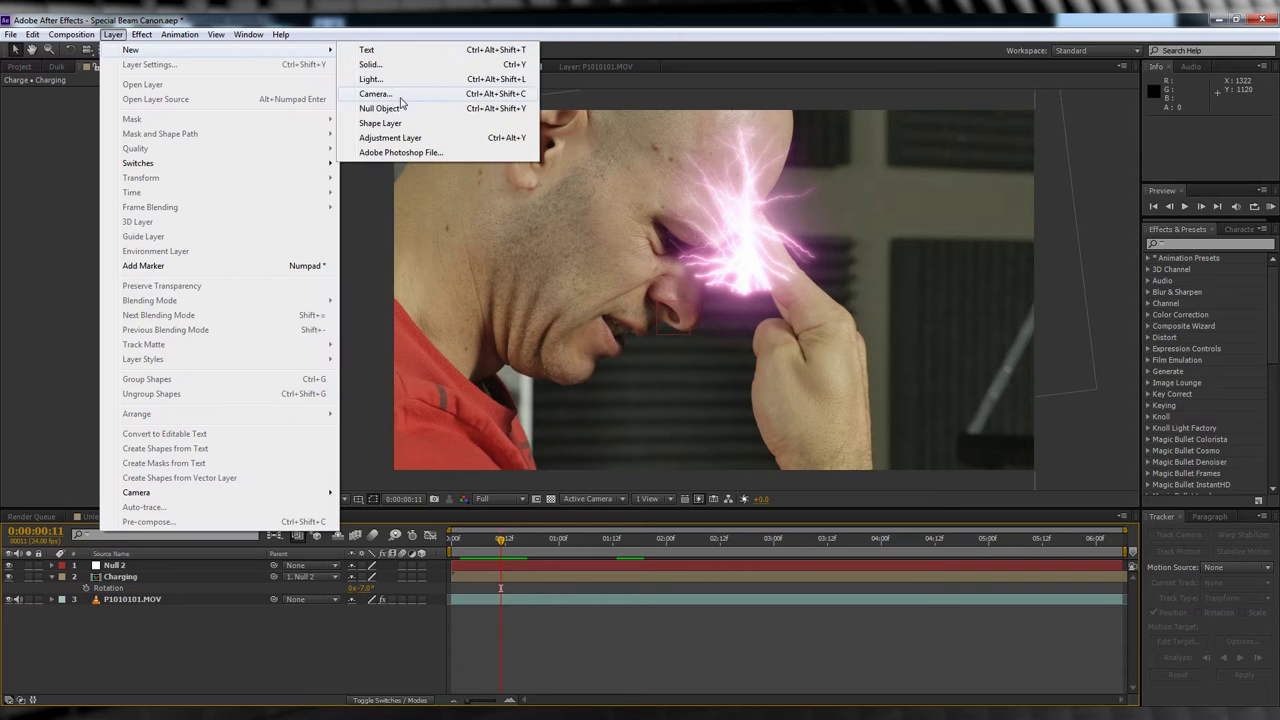
{"action": "left_click", "coordinate": [400, 137]}
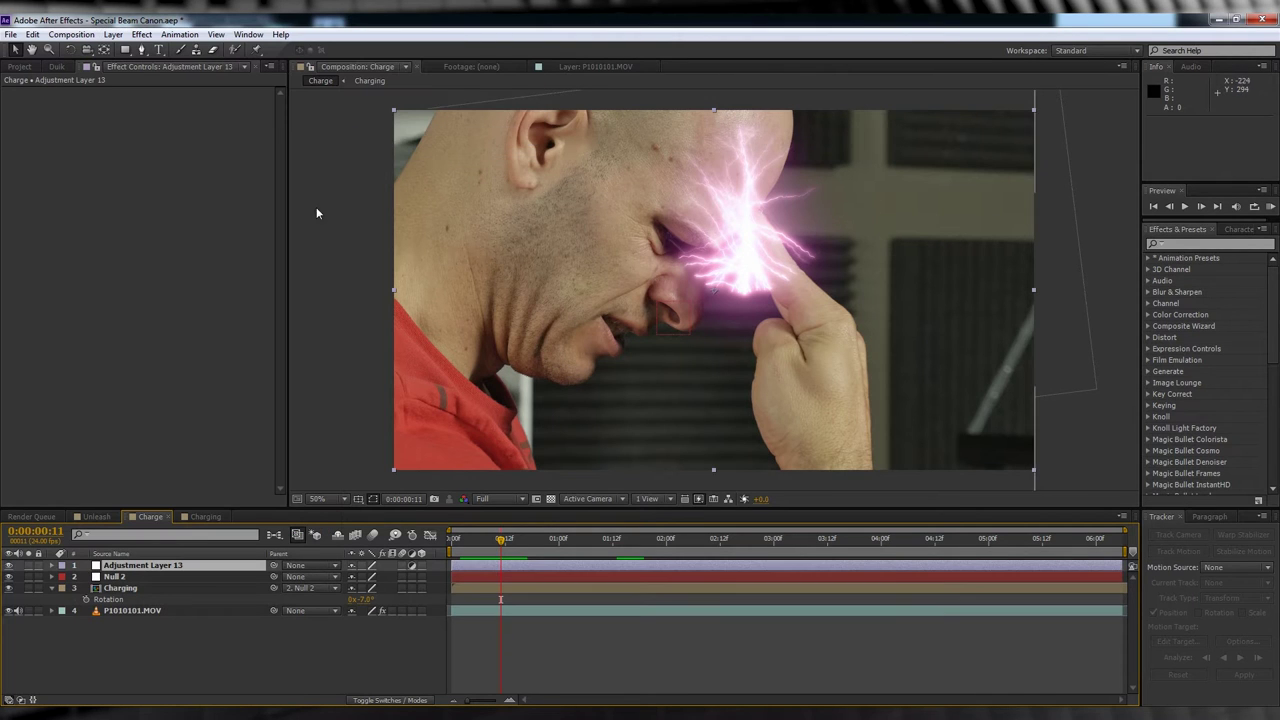
Apply Exposure and Hue/Saturation from Color Correction to the adjustment layer
{"action": "left_click", "coordinate": [142, 36]}
{"action": "mouse_move", "coordinate": [218, 142]}
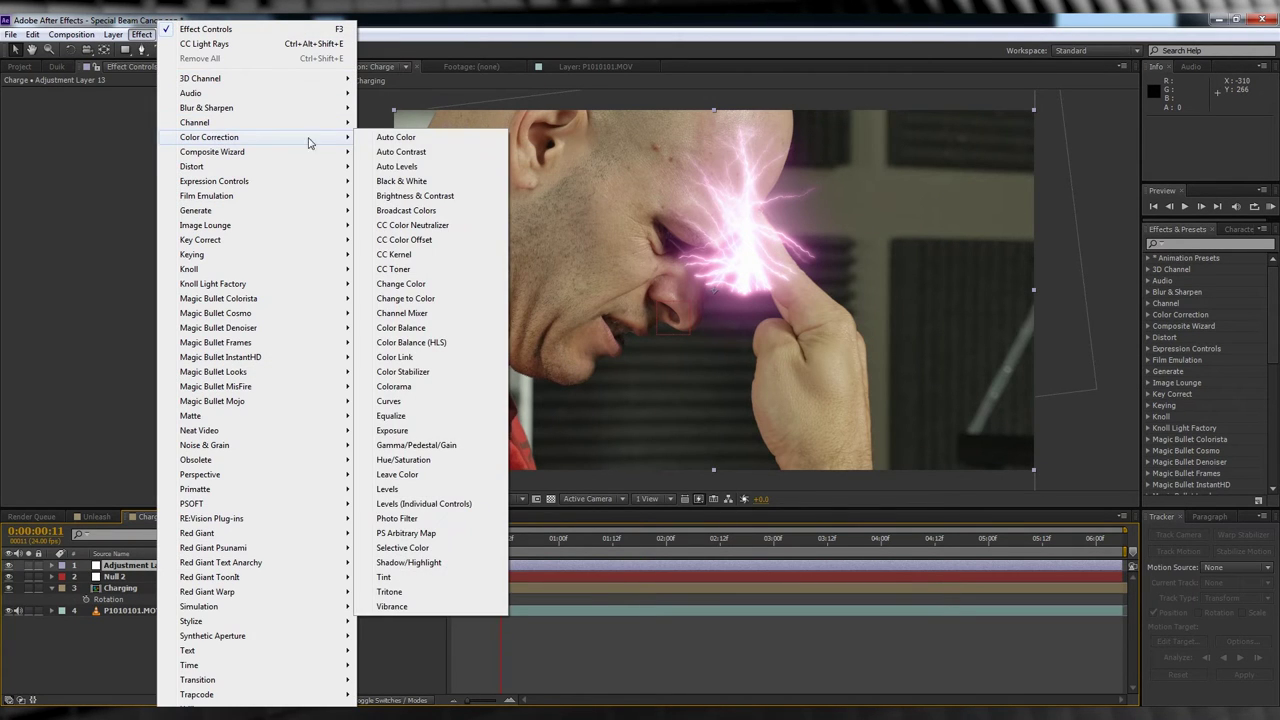
{"action": "left_click", "coordinate": [392, 430]}
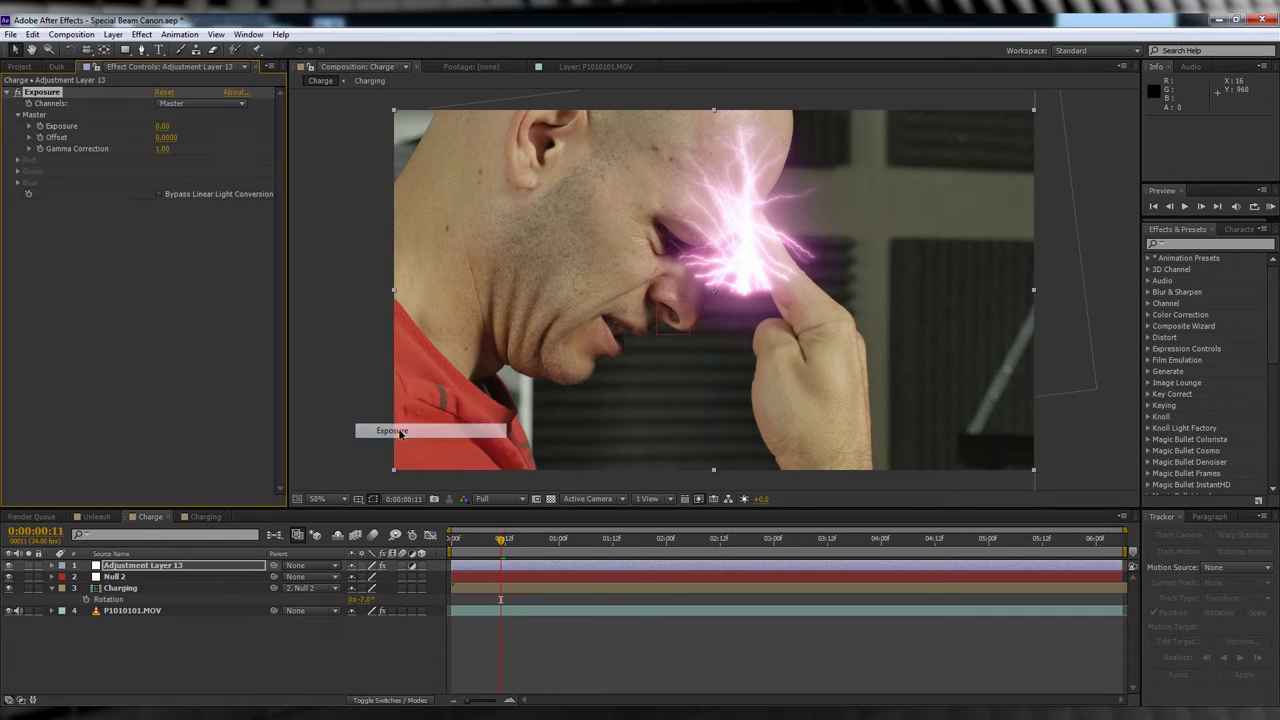
{"action": "left_click", "coordinate": [142, 35]}
{"action": "mouse_move", "coordinate": [255, 145]}
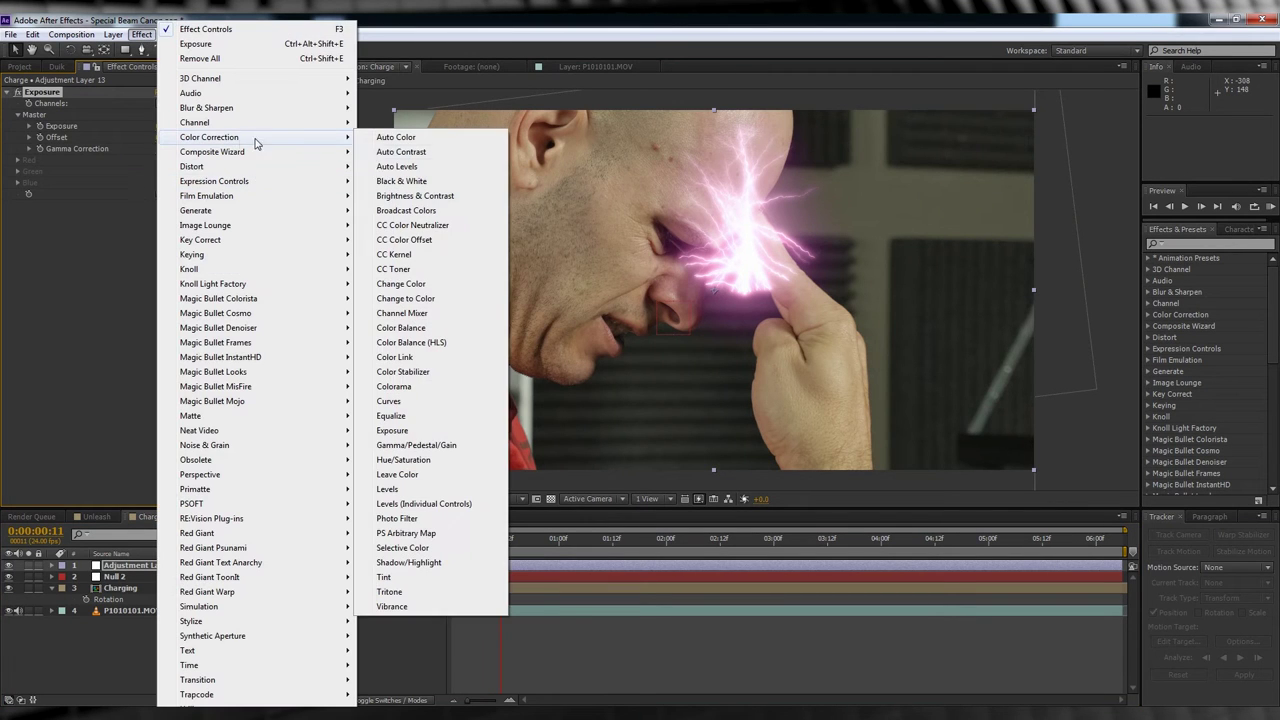
{"action": "left_click", "coordinate": [403, 459]}
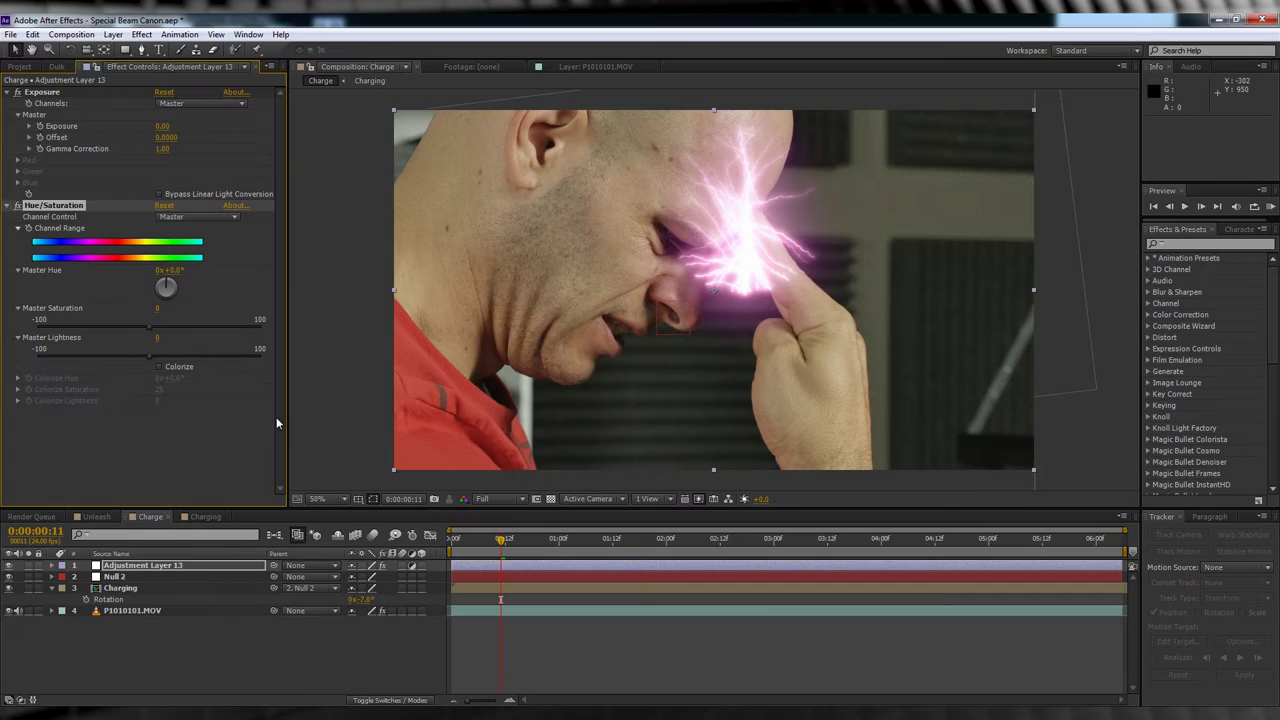
Draw a Pen mask around the head and hand and feather it to 190
{"action": "left_click", "coordinate": [141, 49]}
{"action": "left_click", "coordinate": [780, 126]}
{"action": "left_click", "coordinate": [688, 127]}
{"action": "left_click", "coordinate": [657, 145]}
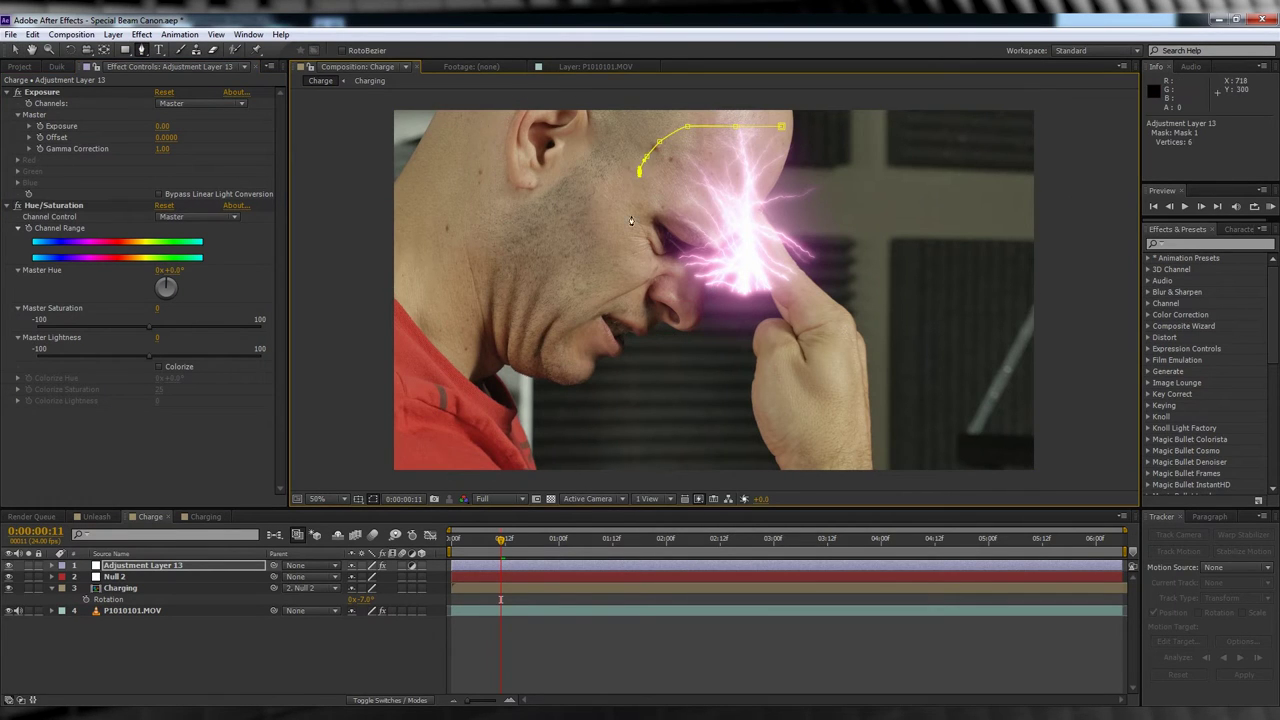
{"action": "left_click", "coordinate": [633, 218]}
{"action": "left_click", "coordinate": [665, 330]}
{"action": "left_click", "coordinate": [730, 323]}
{"action": "left_click", "coordinate": [815, 393]}
{"action": "left_click", "coordinate": [802, 150]}
{"action": "left_click", "coordinate": [802, 149]}
{"action": "key", "text": "f"}
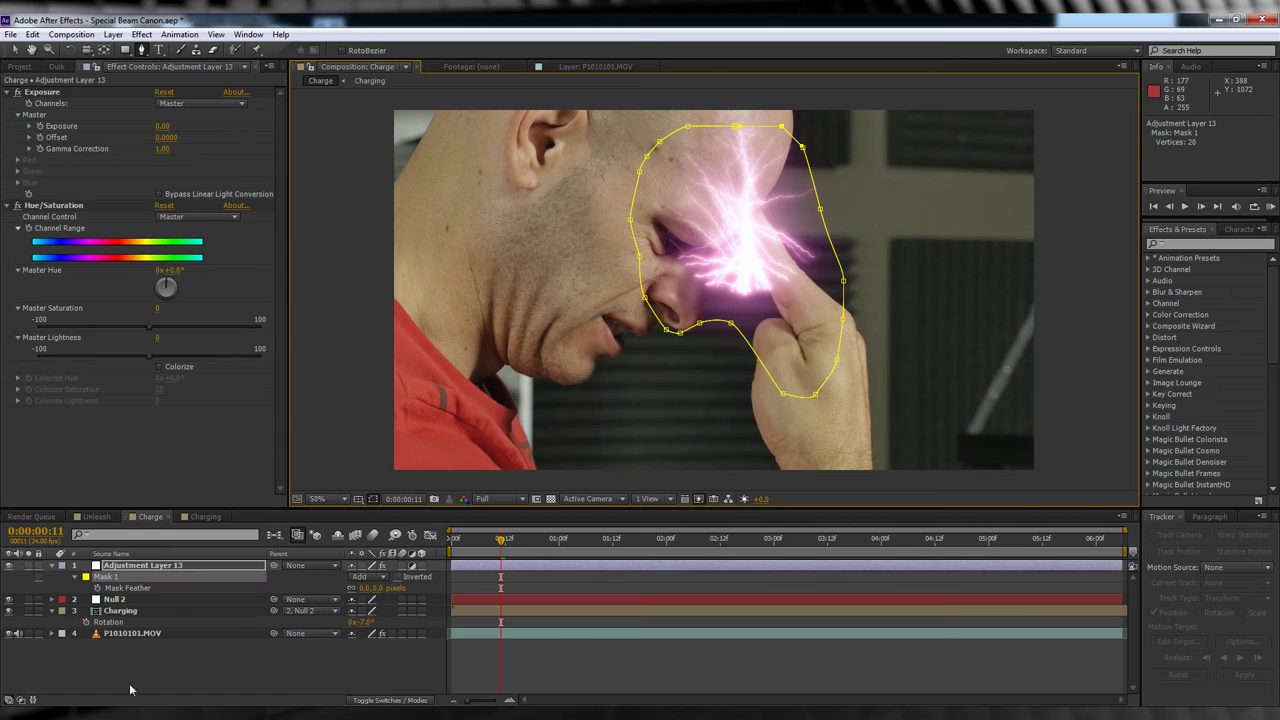
{"action": "left_click_drag", "start_coordinate": [375, 588], "coordinate": [472, 589]}
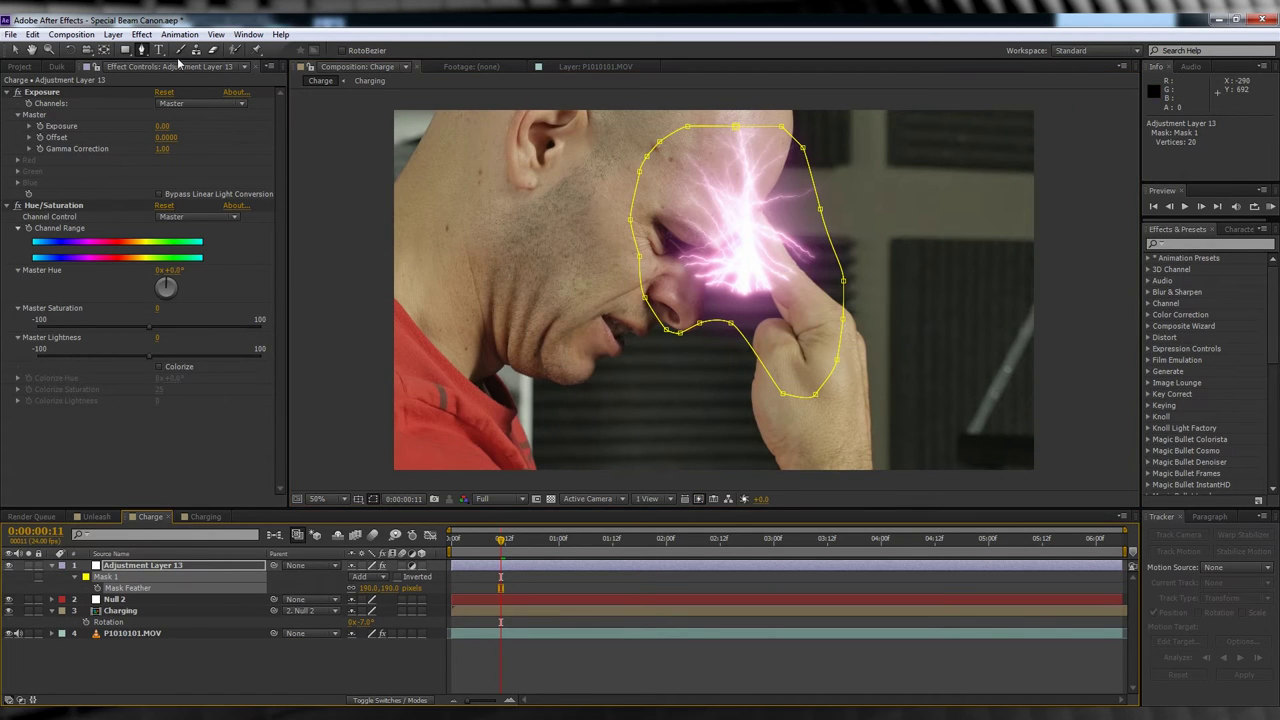
Set Exposure to 1.79, Master Hue to -36° and Master Saturation to -42
{"action": "left_click", "coordinate": [162, 126]}
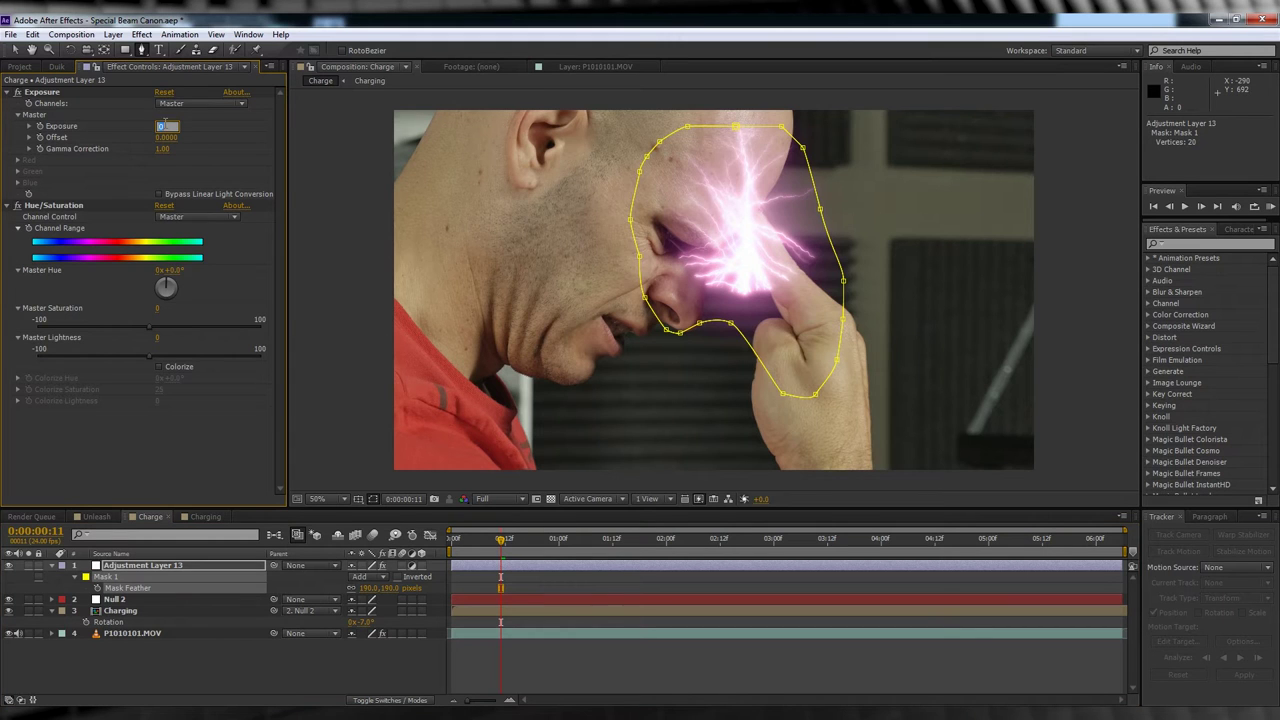
{"action": "type", "text": "2"}
{"action": "key", "text": "Return"}
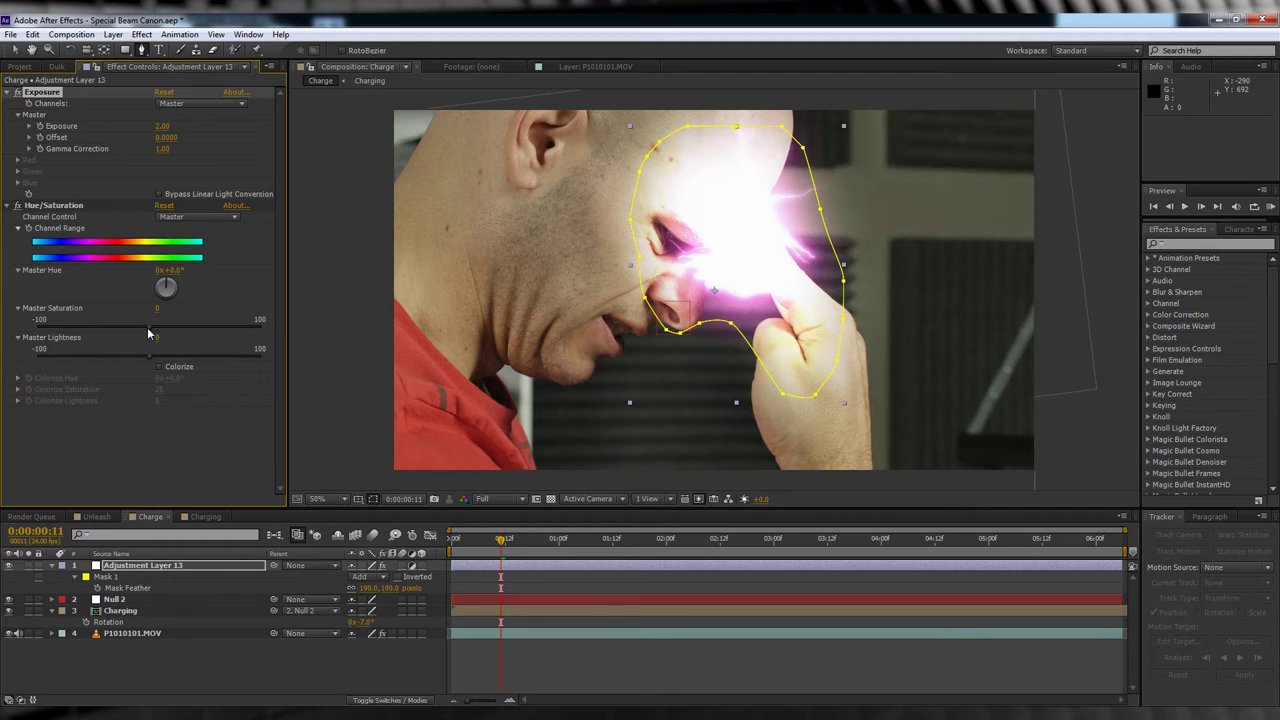
{"action": "left_click_drag", "start_coordinate": [166, 286], "coordinate": [164, 287]}
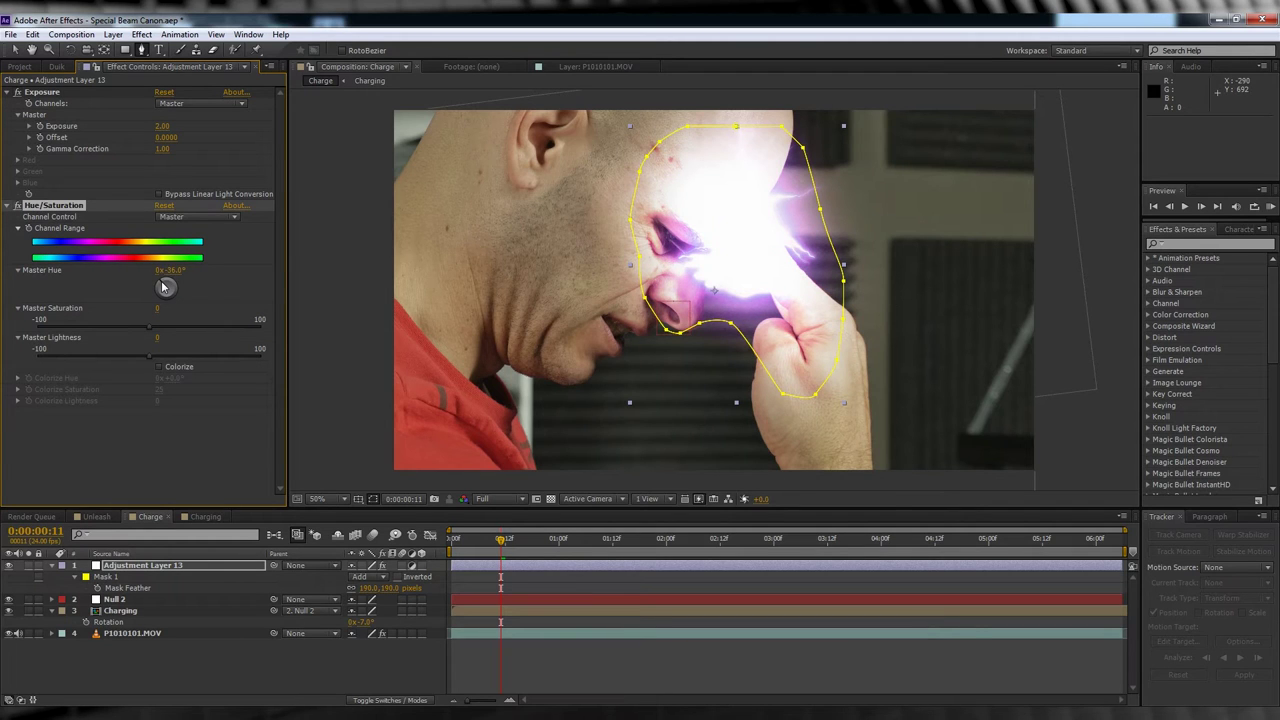
{"action": "left_click_drag", "start_coordinate": [146, 326], "coordinate": [106, 326]}
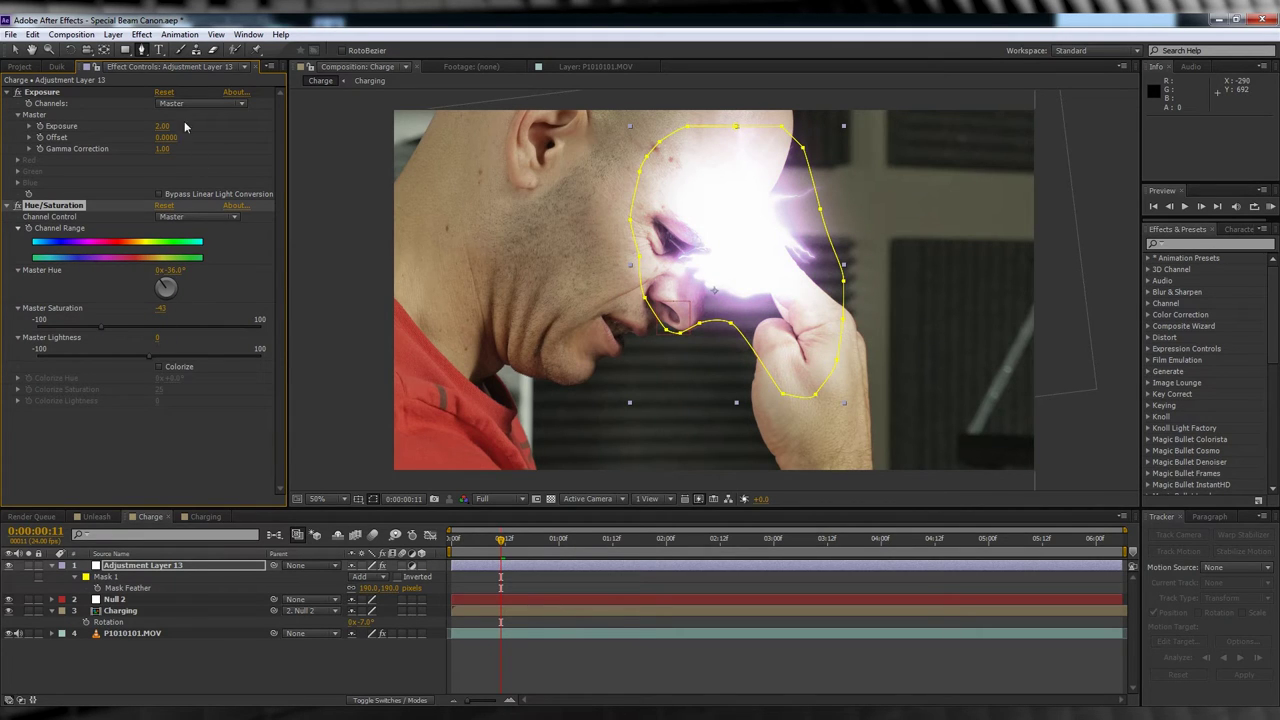
{"action": "left_click_drag", "start_coordinate": [163, 126], "coordinate": [142, 126]}
{"action": "left_click", "coordinate": [167, 684]}
Keyframe Adjustment Layer 13's Opacity at 0% on the first frame
{"action": "left_click", "coordinate": [125, 566]}
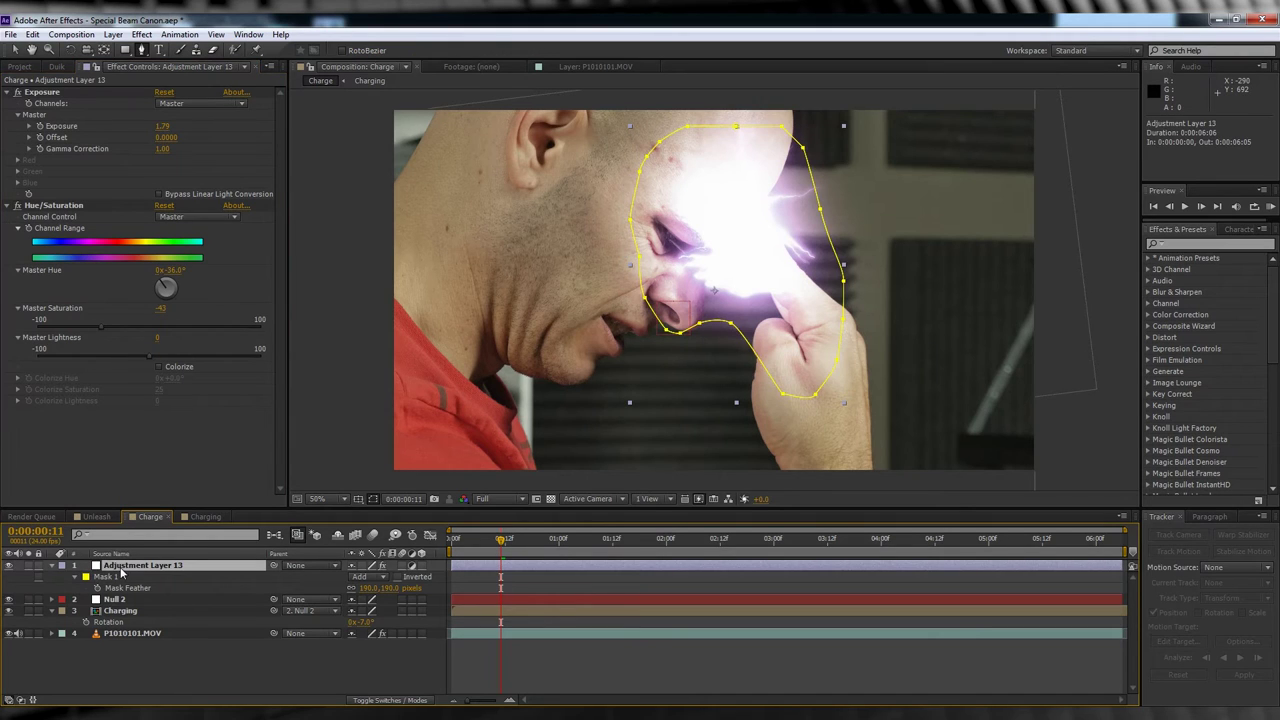
{"action": "key", "text": "t"}
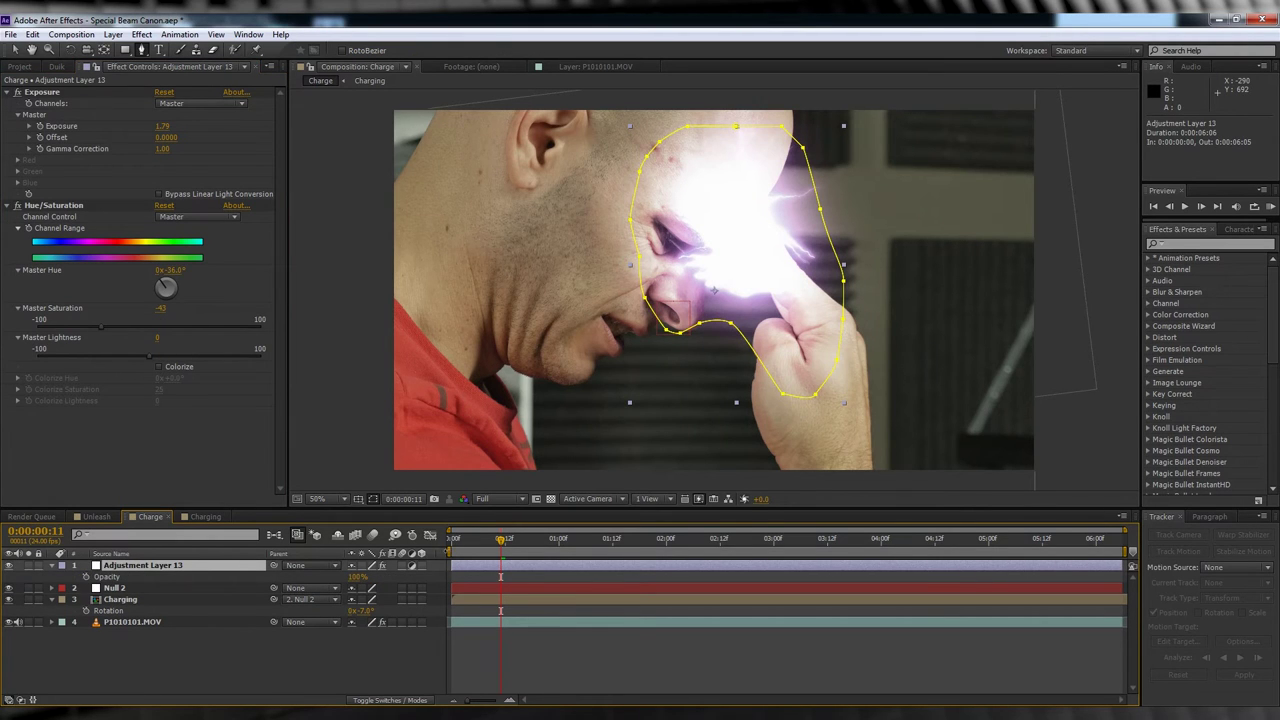
{"action": "left_click_drag", "start_coordinate": [462, 551], "coordinate": [445, 547]}
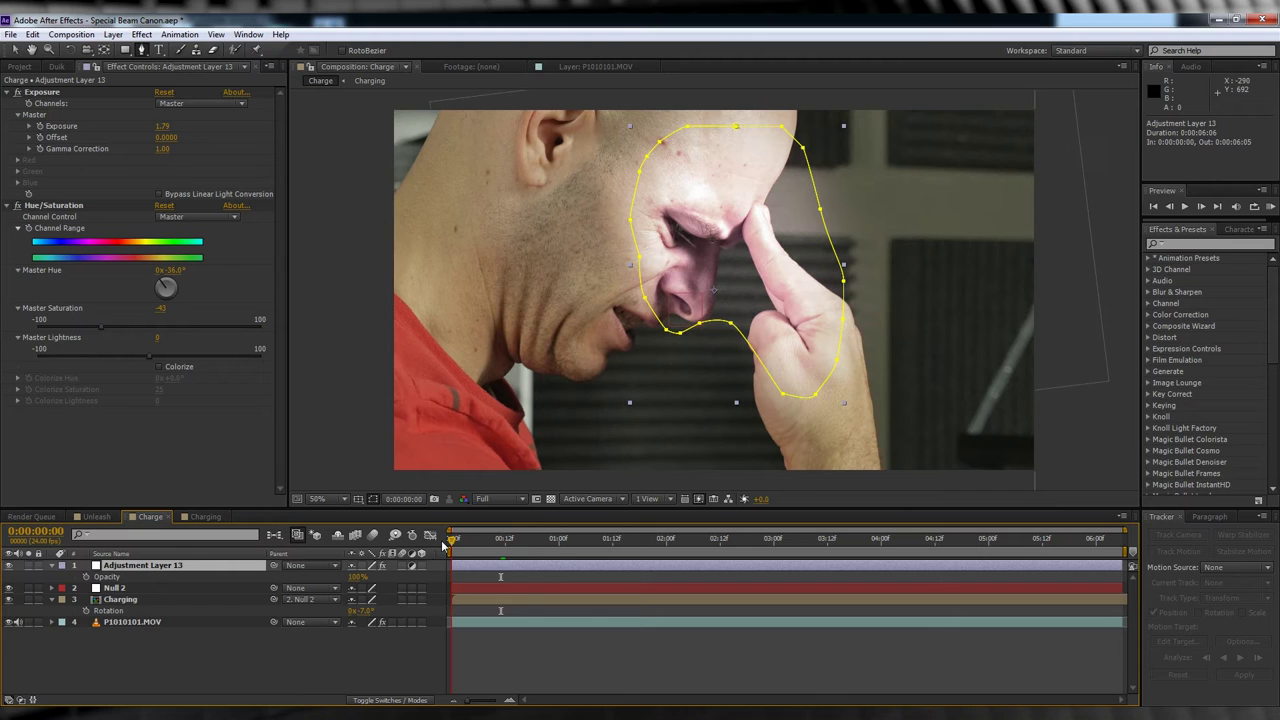
{"action": "left_click", "coordinate": [86, 578]}
{"action": "left_click", "coordinate": [356, 577]}
{"action": "type", "text": "0"}
{"action": "key", "text": "Return"}
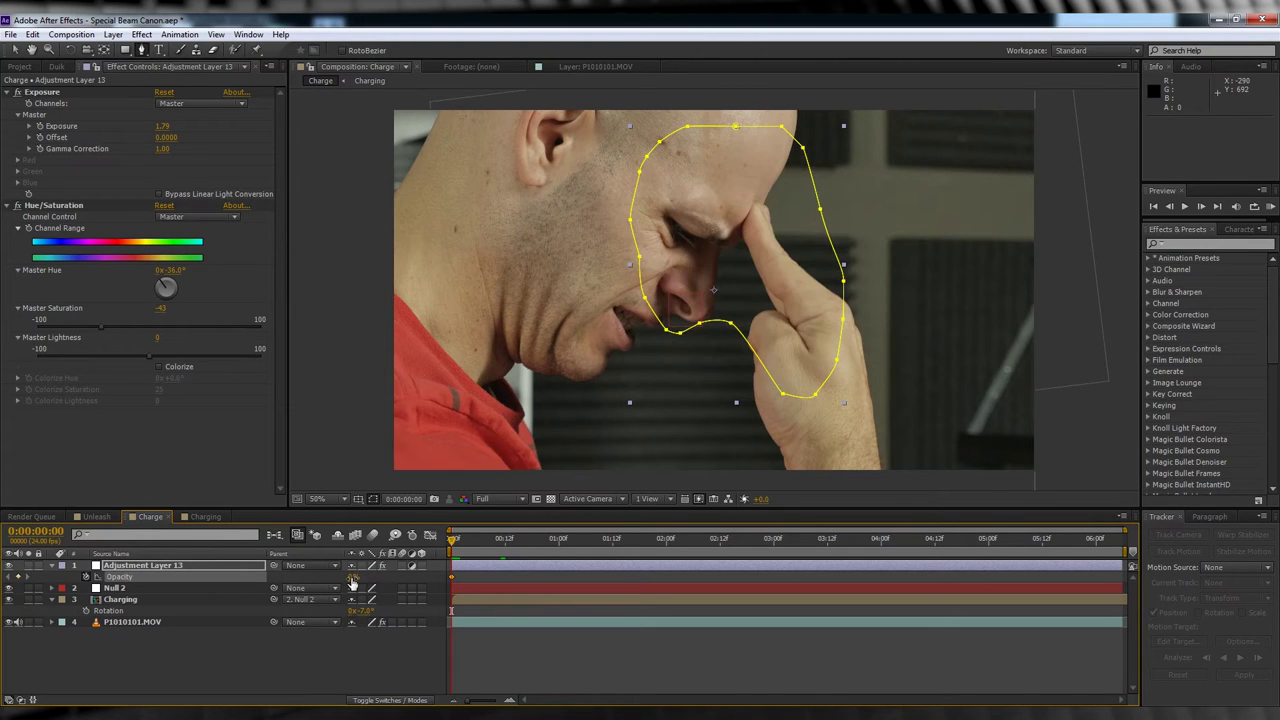
Add a 100% Opacity keyframe at frame 10
{"action": "left_click_drag", "start_coordinate": [453, 545], "coordinate": [497, 552]}
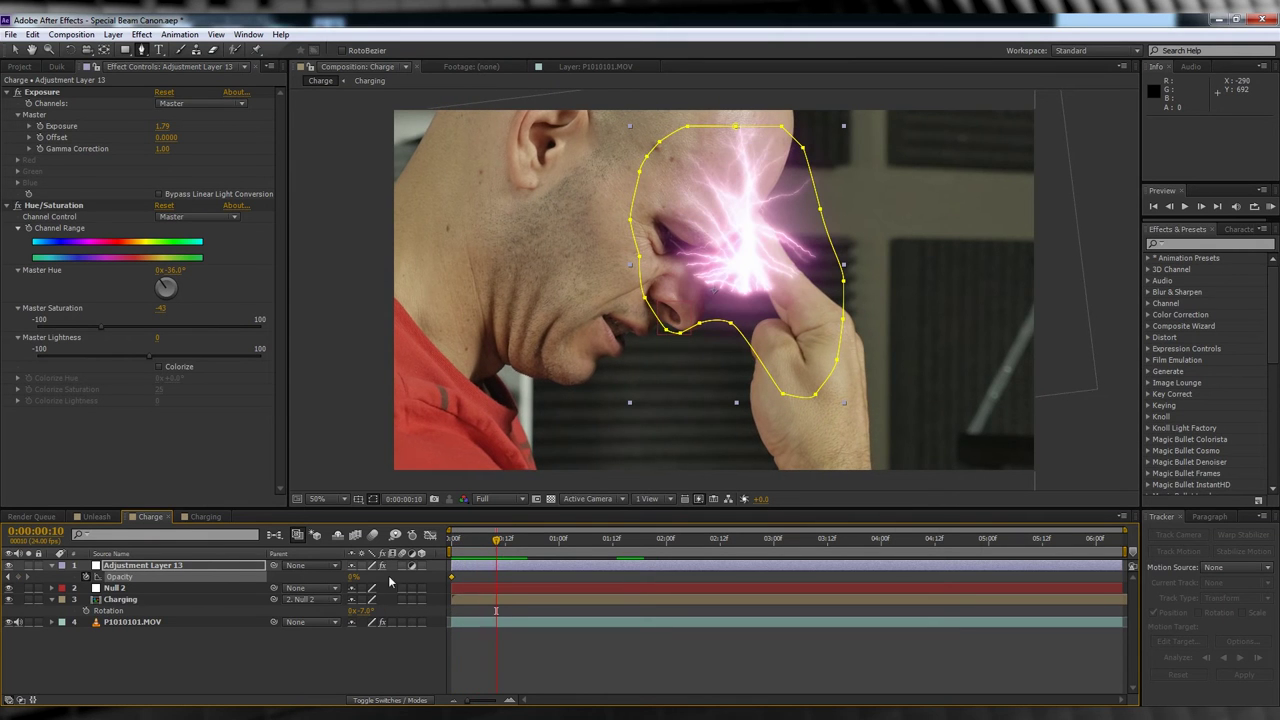
{"action": "left_click", "coordinate": [352, 577]}
{"action": "type", "text": "100"}
{"action": "key", "text": "Return"}
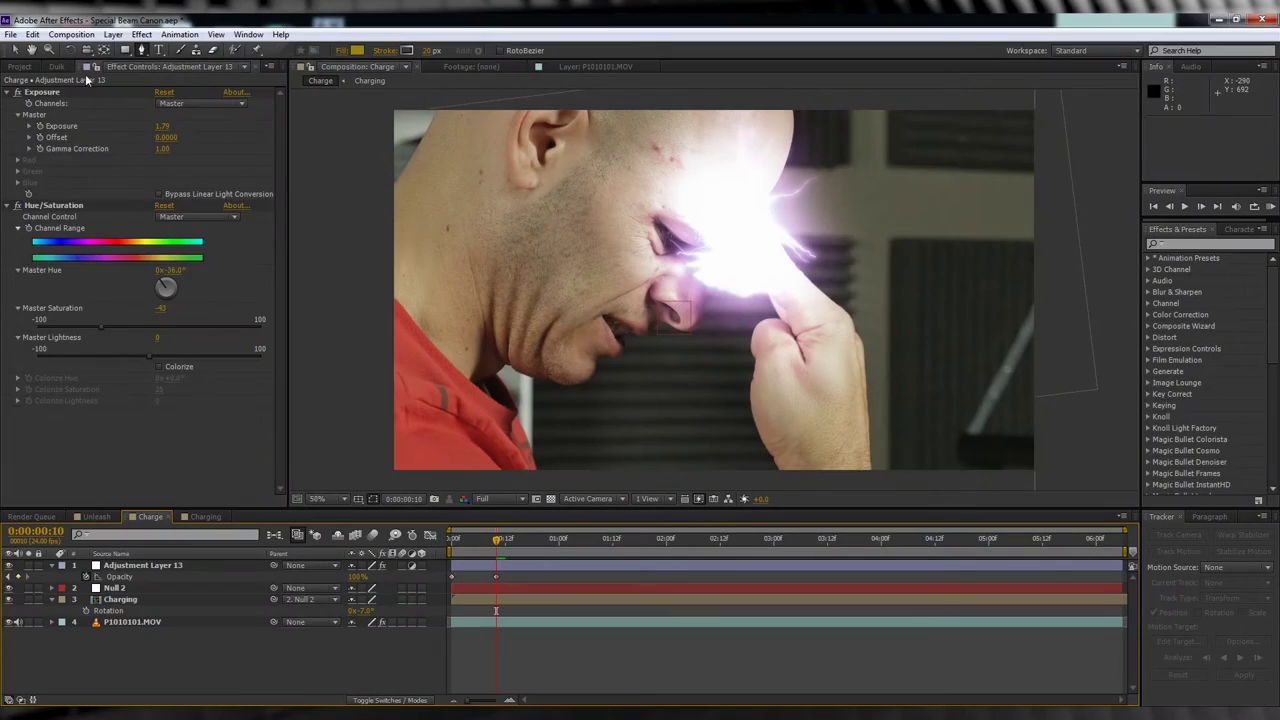
Add an adjustment layer with CC Light Rays centred on the forehead glow
{"action": "left_click", "coordinate": [113, 34]}
{"action": "mouse_move", "coordinate": [130, 50]}
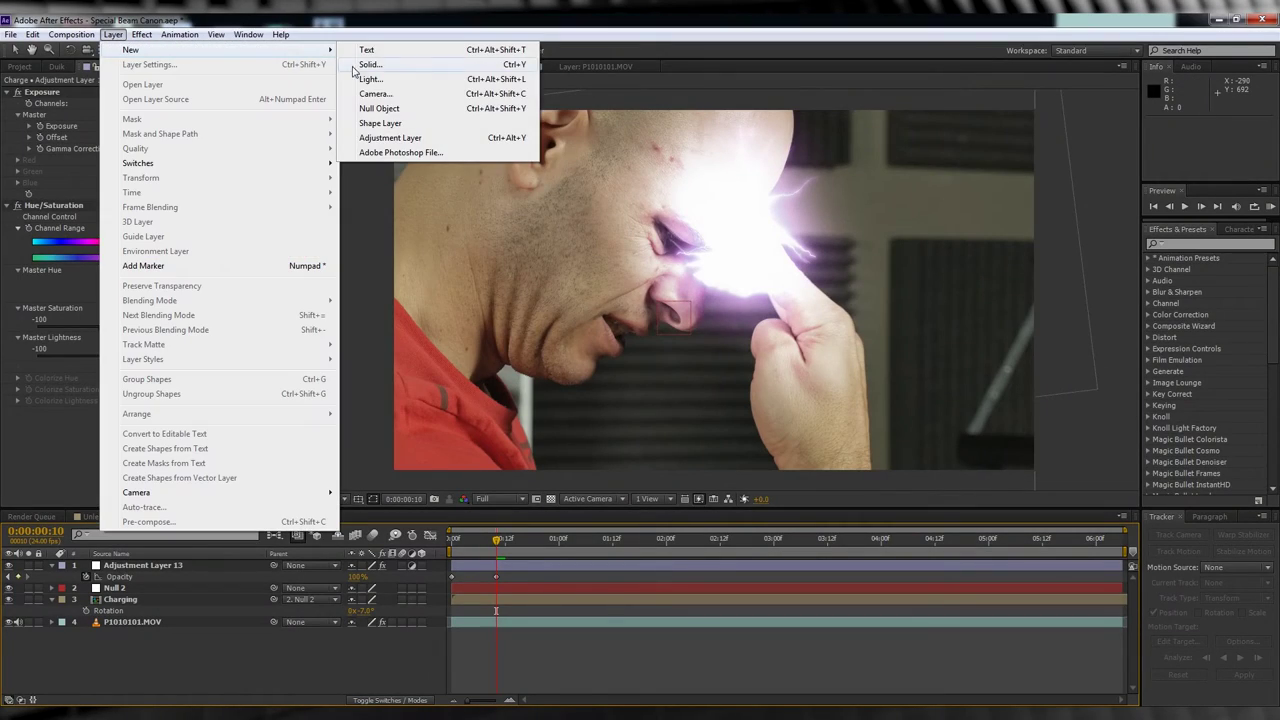
{"action": "left_click", "coordinate": [385, 137]}
{"action": "left_click", "coordinate": [141, 34]}
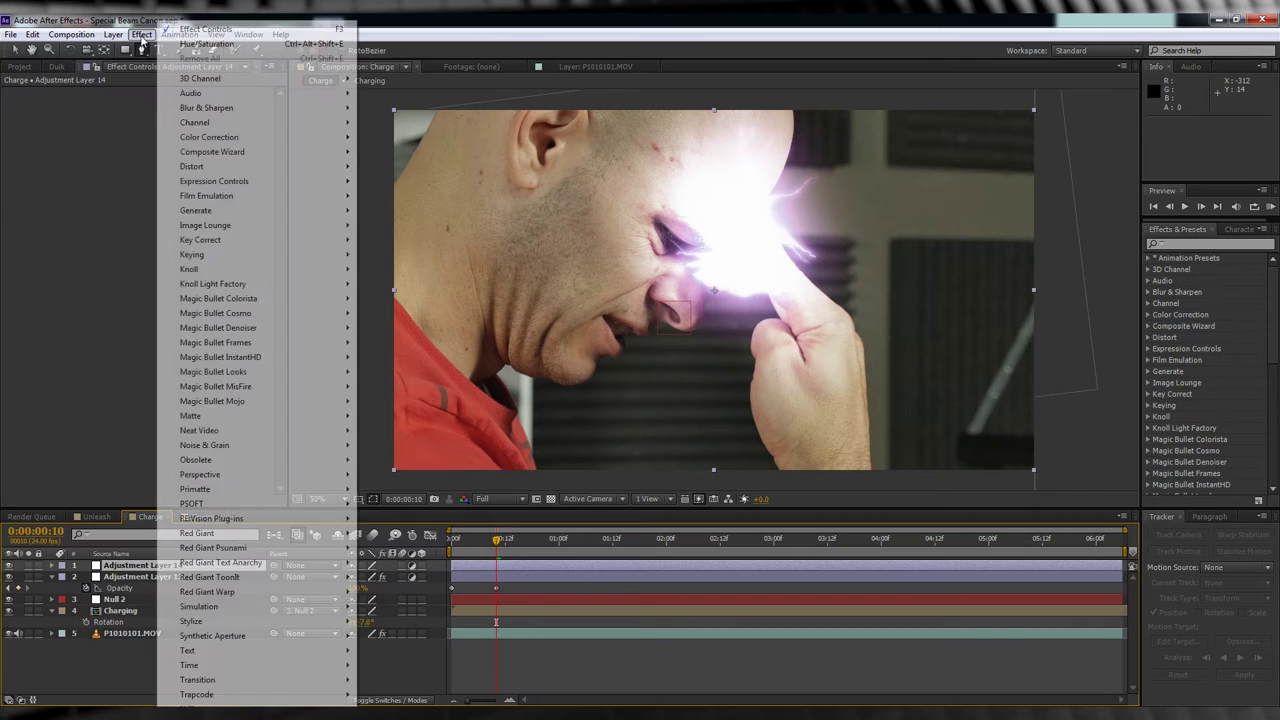
{"action": "mouse_move", "coordinate": [215, 210]}
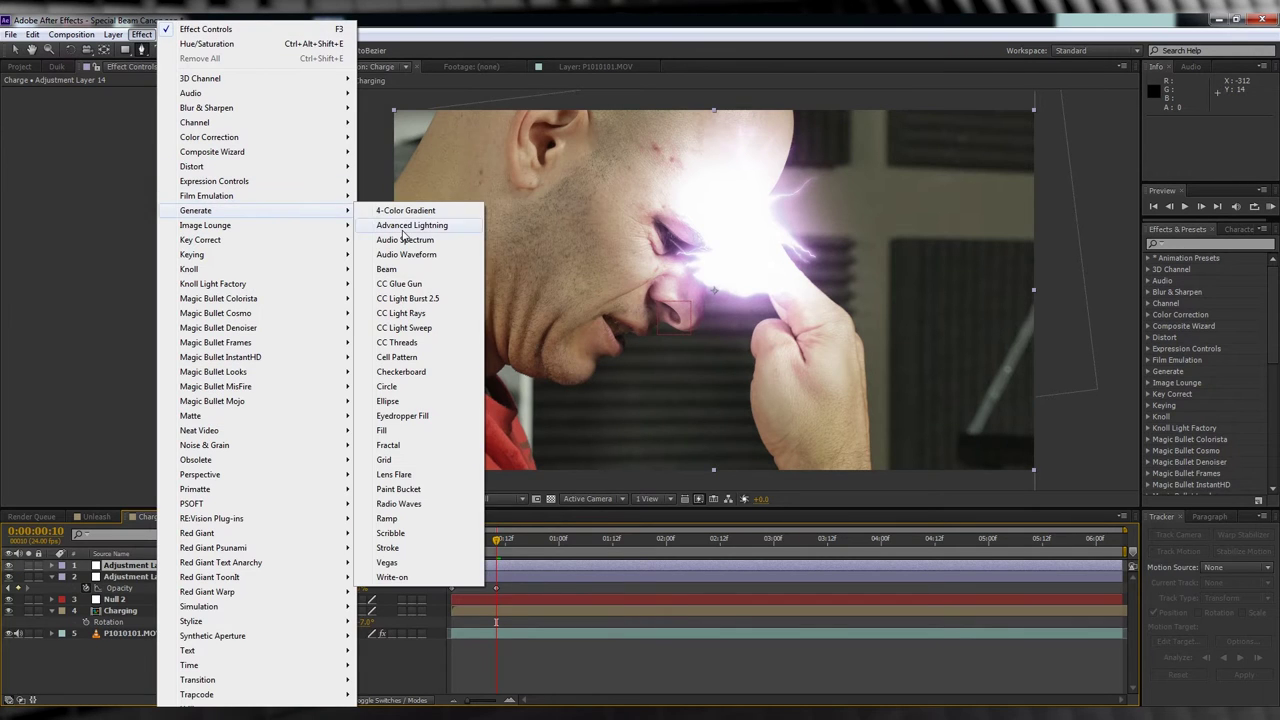
{"action": "left_click", "coordinate": [422, 314]}
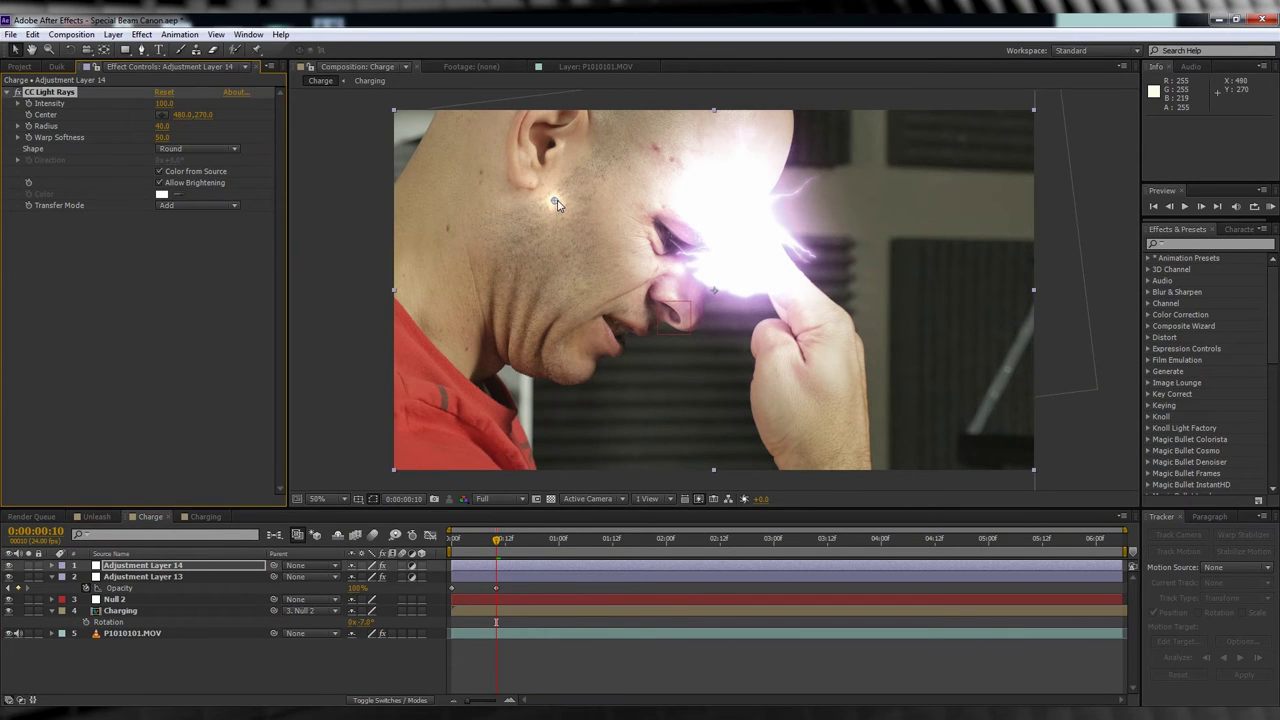
{"action": "left_click_drag", "start_coordinate": [557, 200], "coordinate": [766, 256]}
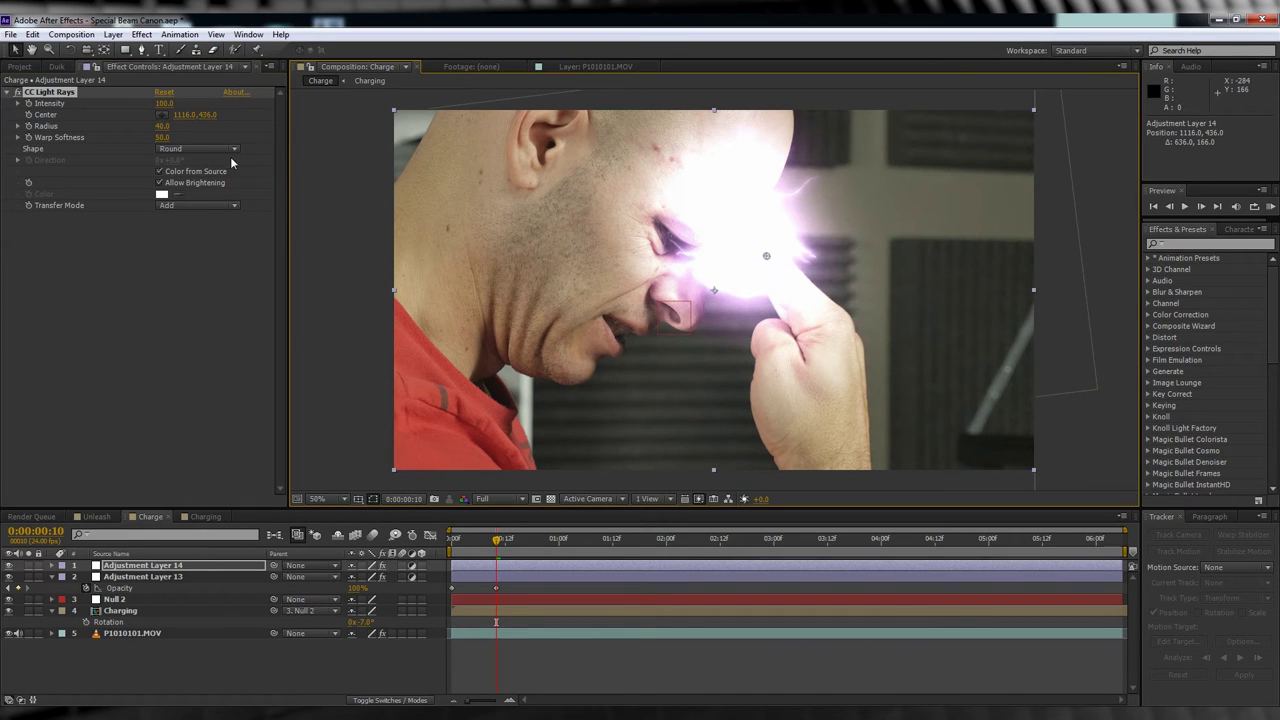
Set the light rays Intensity to 13 and Radius to 270
{"action": "left_click", "coordinate": [164, 103]}
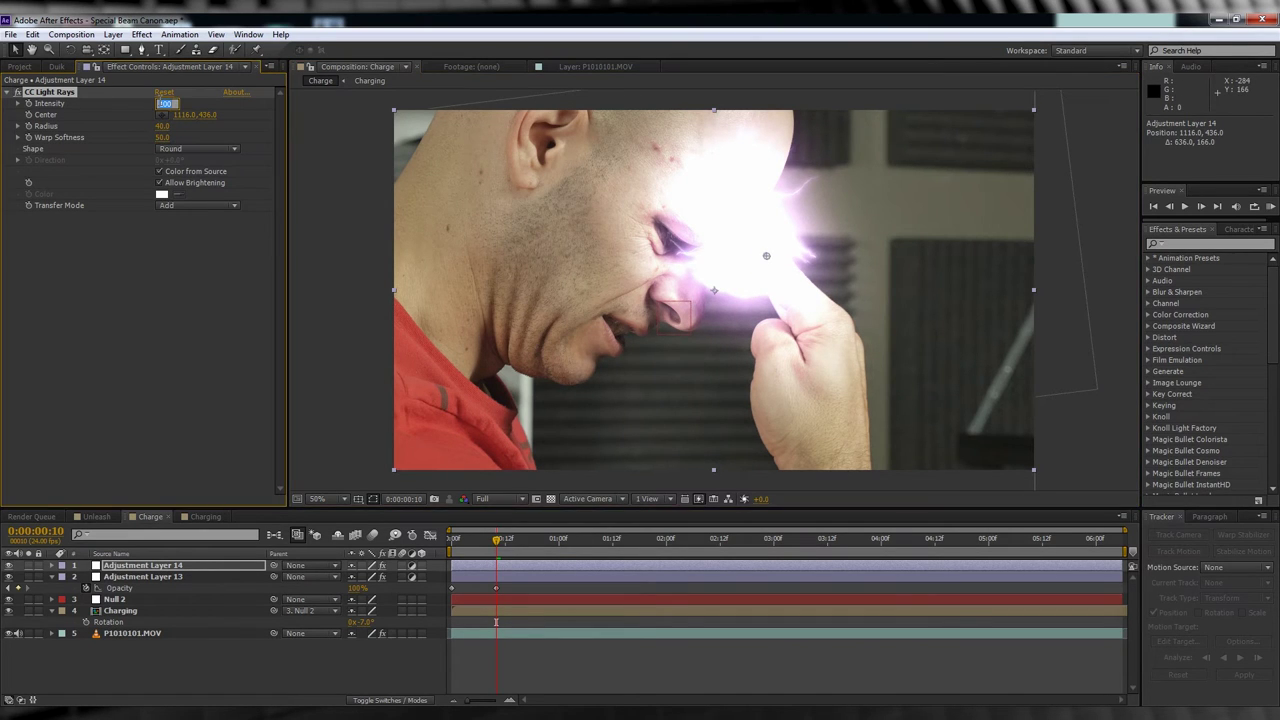
{"action": "type", "text": "13"}
{"action": "key", "text": "Return"}
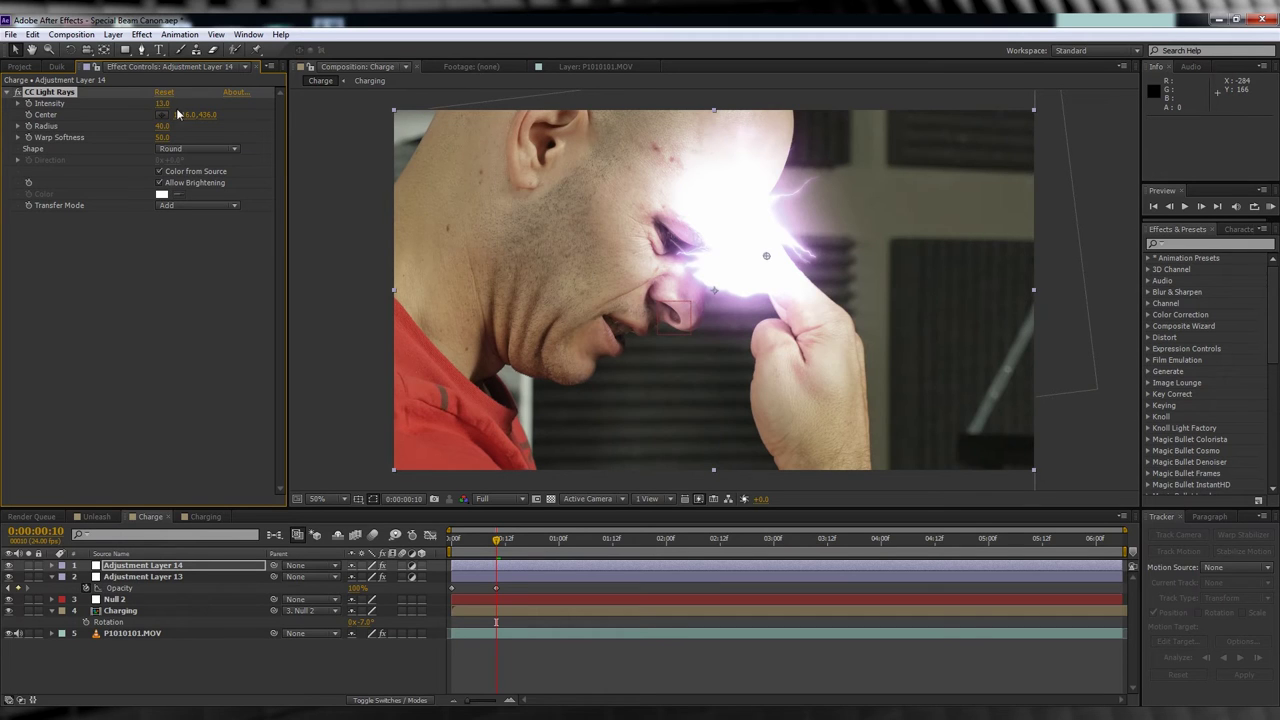
{"action": "left_click", "coordinate": [159, 127]}
{"action": "type", "text": "270"}
{"action": "key", "text": "Return"}
{"action": "left_click", "coordinate": [172, 137]}
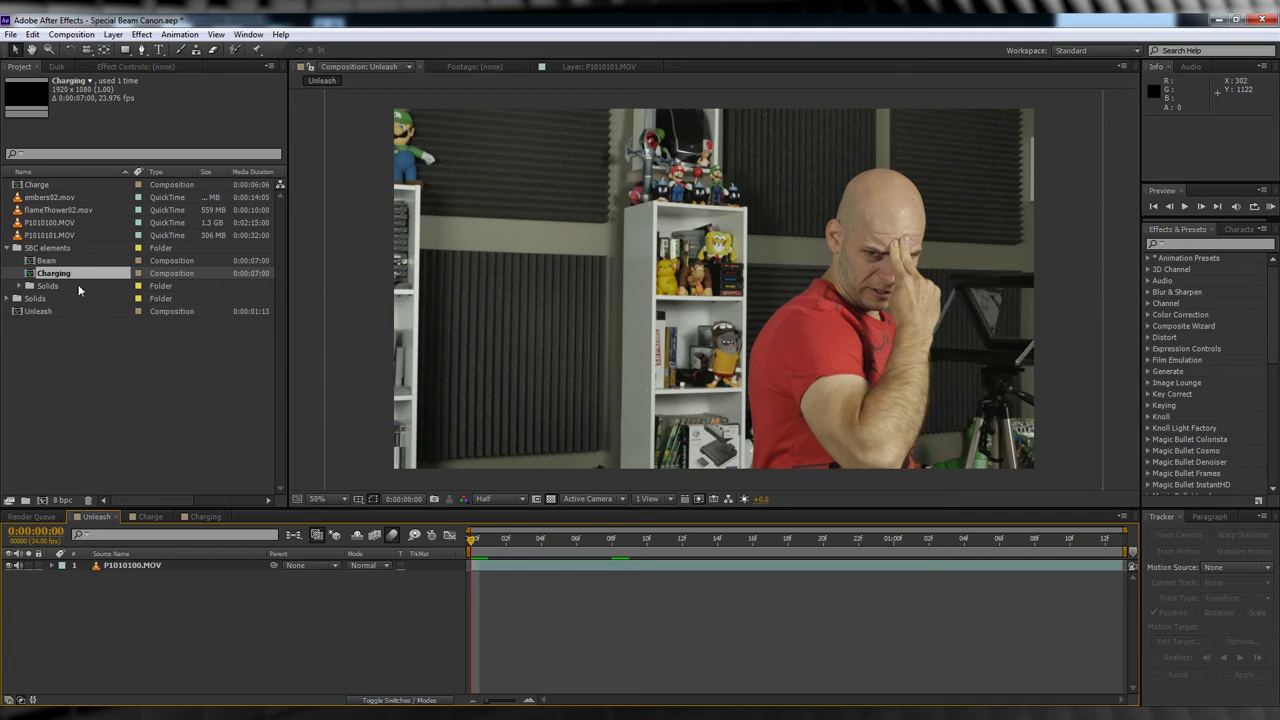
Add Charging above the Unleash footage in Screen mode, starting at frame 0
{"action": "left_click_drag", "start_coordinate": [60, 280], "coordinate": [144, 564]}
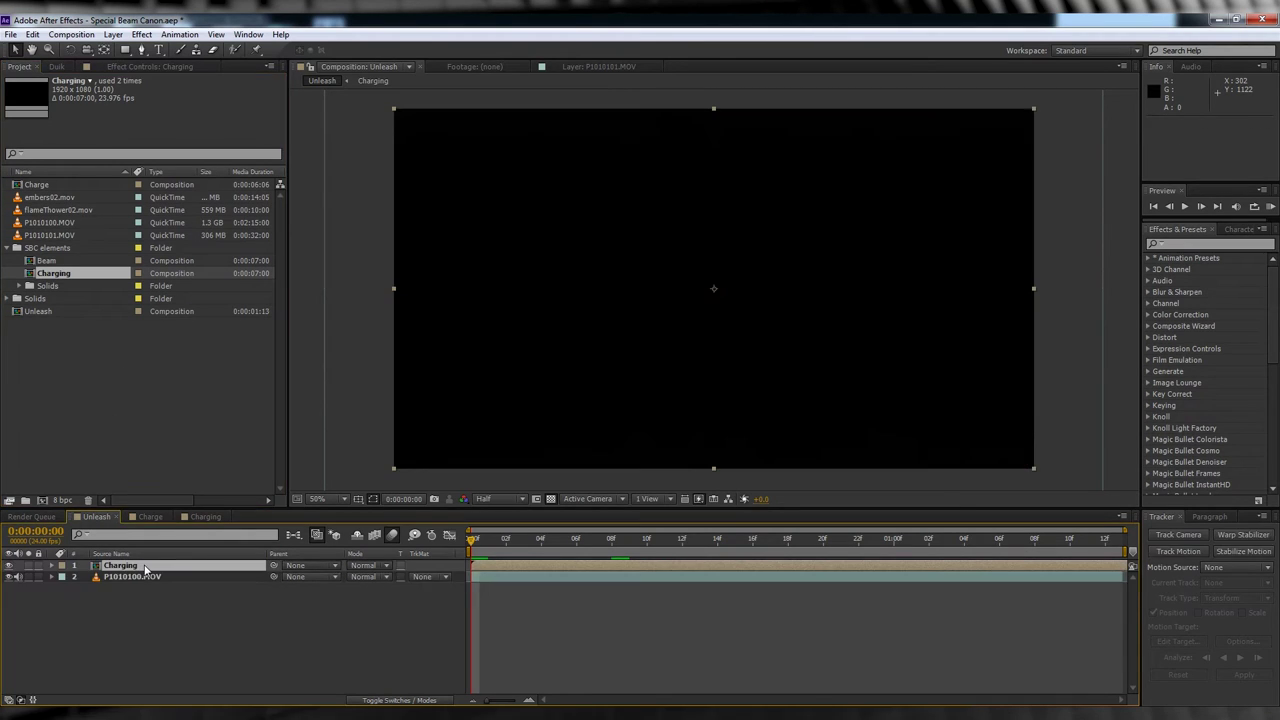
{"action": "left_click", "coordinate": [378, 567]}
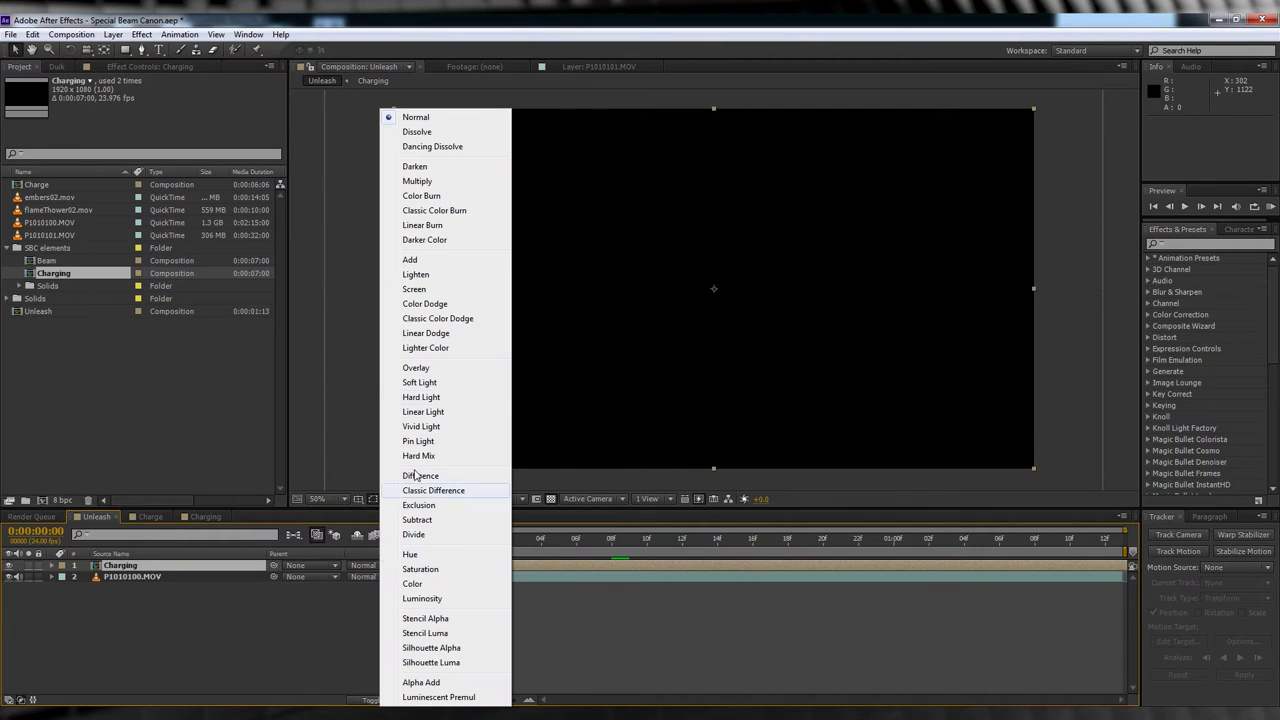
{"action": "left_click", "coordinate": [455, 293]}
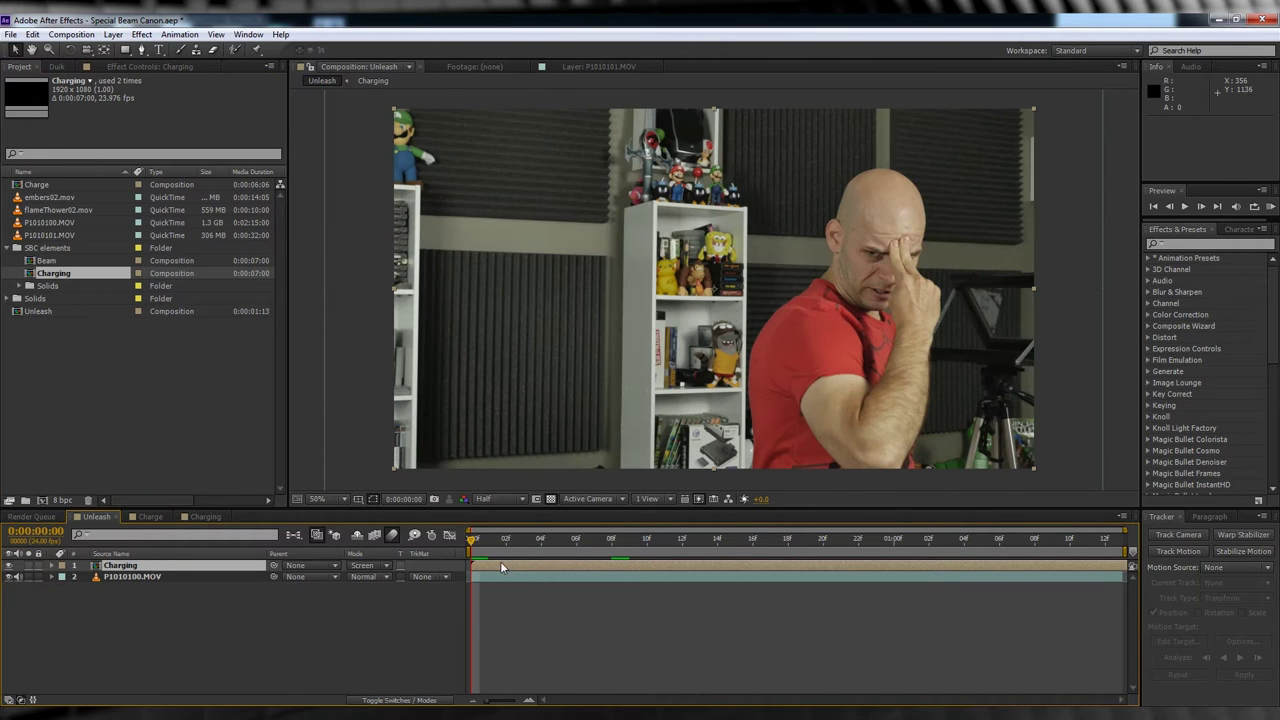
{"action": "left_click_drag", "start_coordinate": [476, 540], "coordinate": [540, 540]}
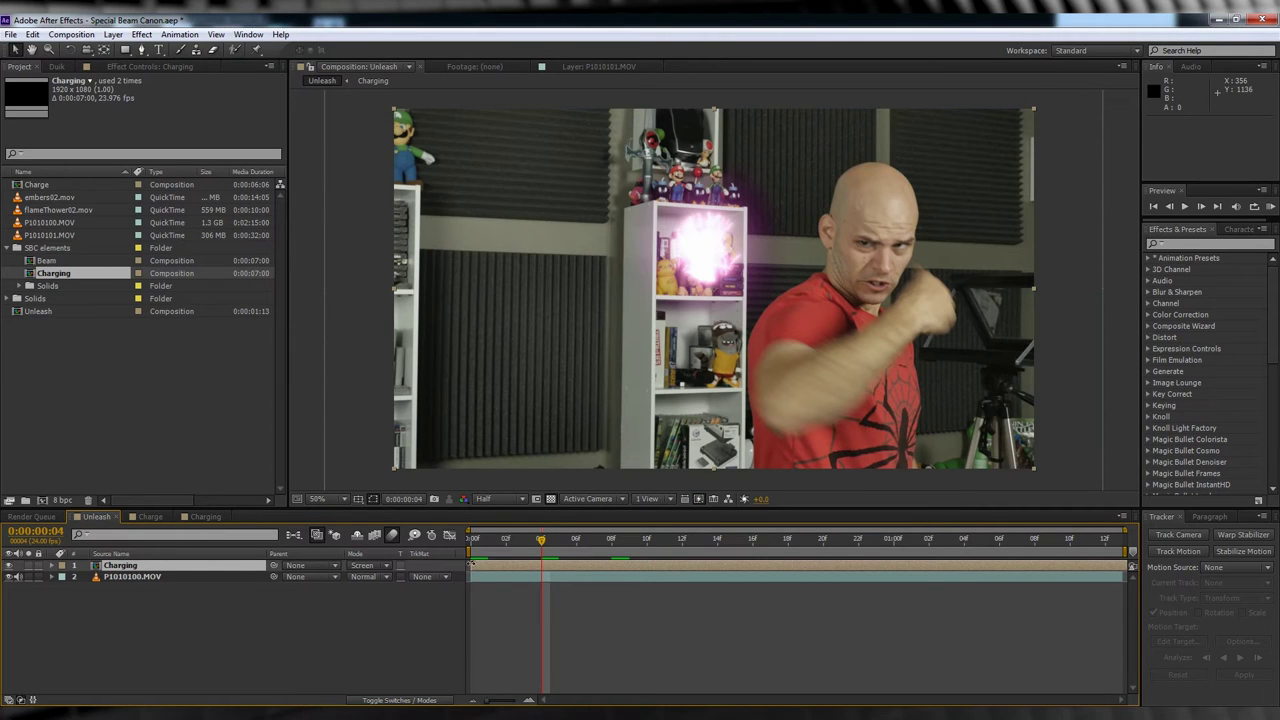
{"action": "mouse_move", "coordinate": [470, 565]}
{"action": "left_mouse_down"}
{"action": "mouse_move", "coordinate": [542, 565]}
{"action": "mouse_move", "coordinate": [494, 565]}
{"action": "left_mouse_up"}
{"action": "key", "text": "Home"}
Scale the glow to 71%, place it on the forehead and start Position keyframes
{"action": "key", "text": "s"}
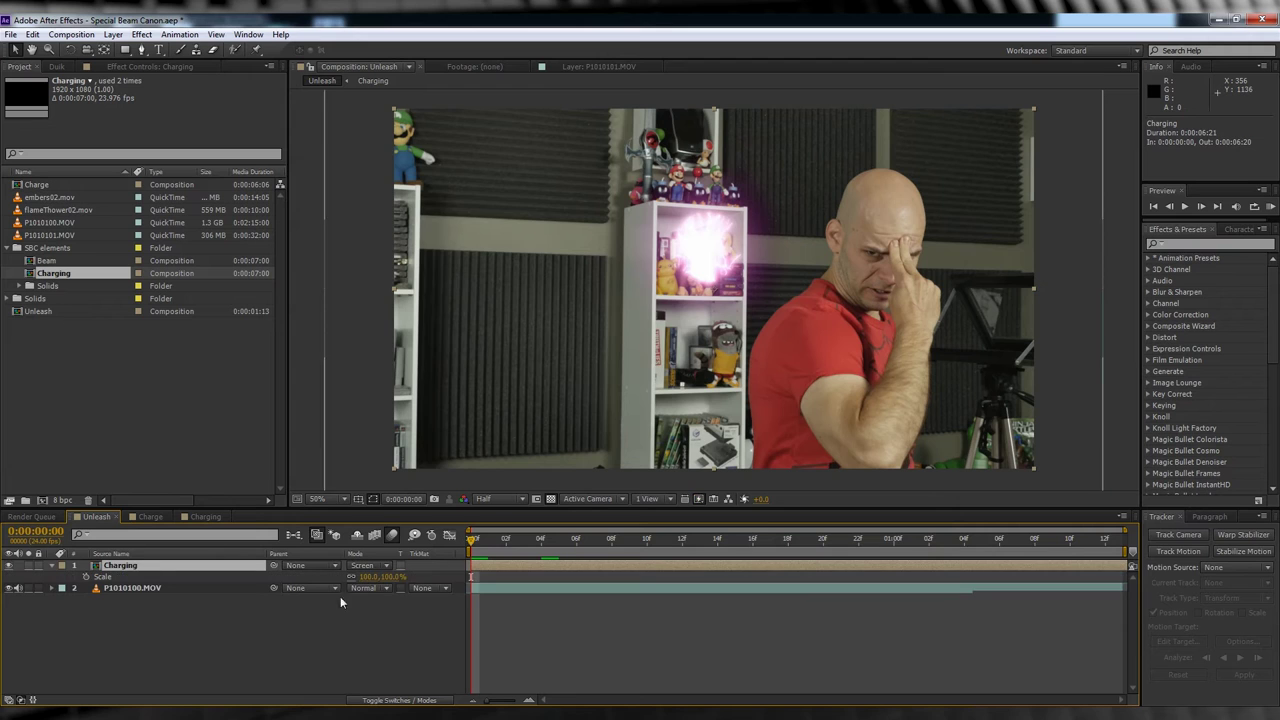
{"action": "left_click_drag", "start_coordinate": [365, 577], "coordinate": [330, 577]}
{"action": "left_click_drag", "start_coordinate": [601, 280], "coordinate": [898, 258]}
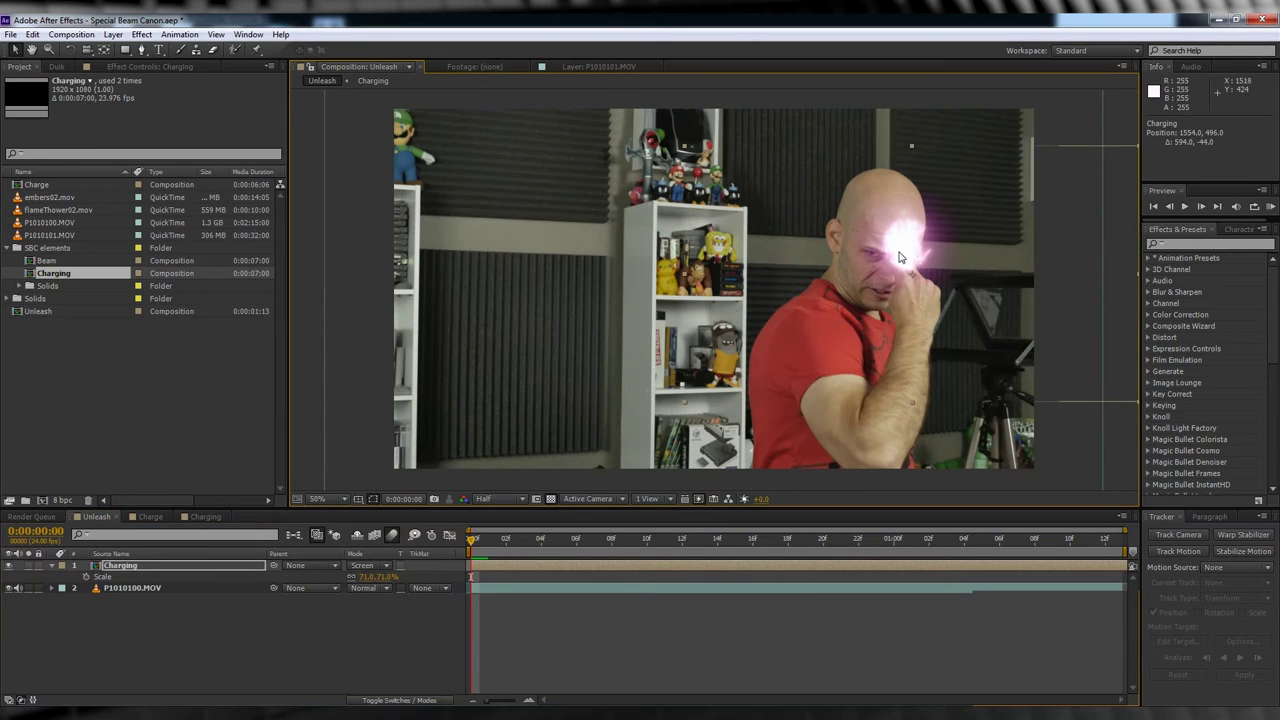
{"action": "key", "text": "p"}
{"action": "left_click", "coordinate": [87, 578]}
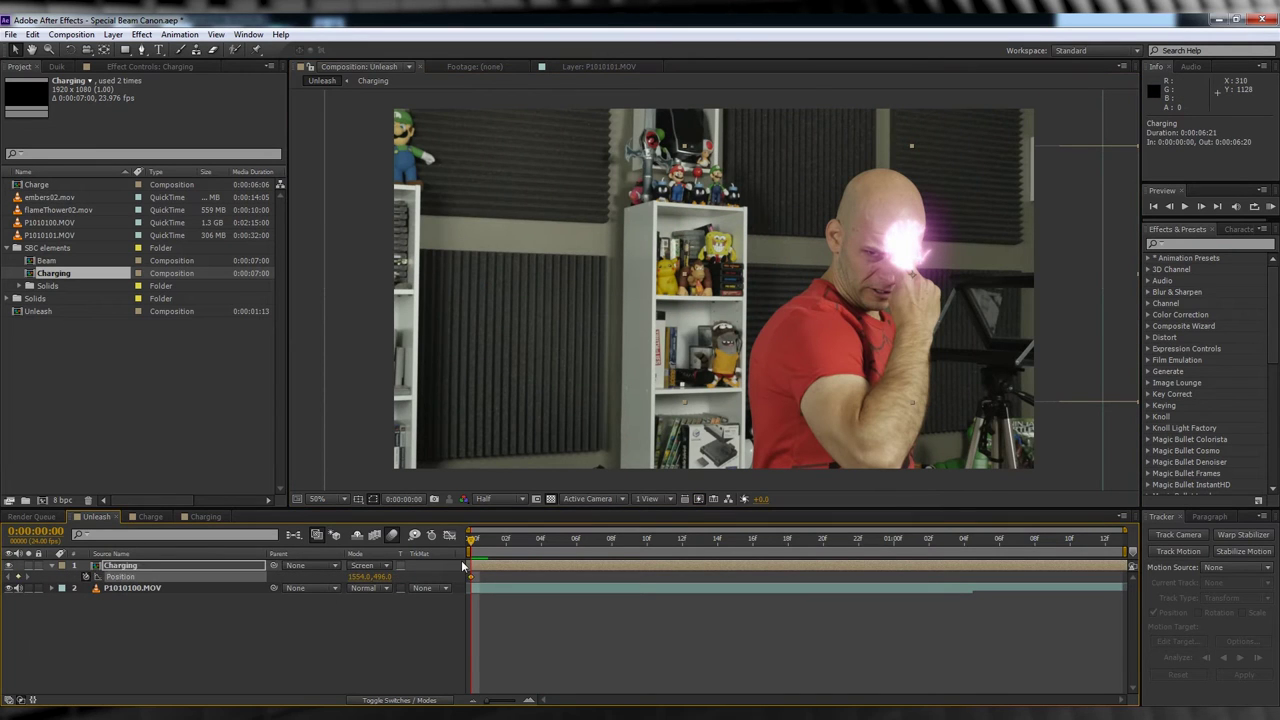
Move the glow onto the outstretched hand frame by frame across the shot
{"action": "left_click_drag", "start_coordinate": [474, 541], "coordinate": [597, 541]}
{"action": "left_click_drag", "start_coordinate": [745, 278], "coordinate": [700, 171]}
{"action": "left_click_drag", "start_coordinate": [597, 541], "coordinate": [646, 541]}
{"action": "left_click_drag", "start_coordinate": [700, 171], "coordinate": [700, 177]}
{"action": "left_click_drag", "start_coordinate": [646, 541], "coordinate": [674, 541]}
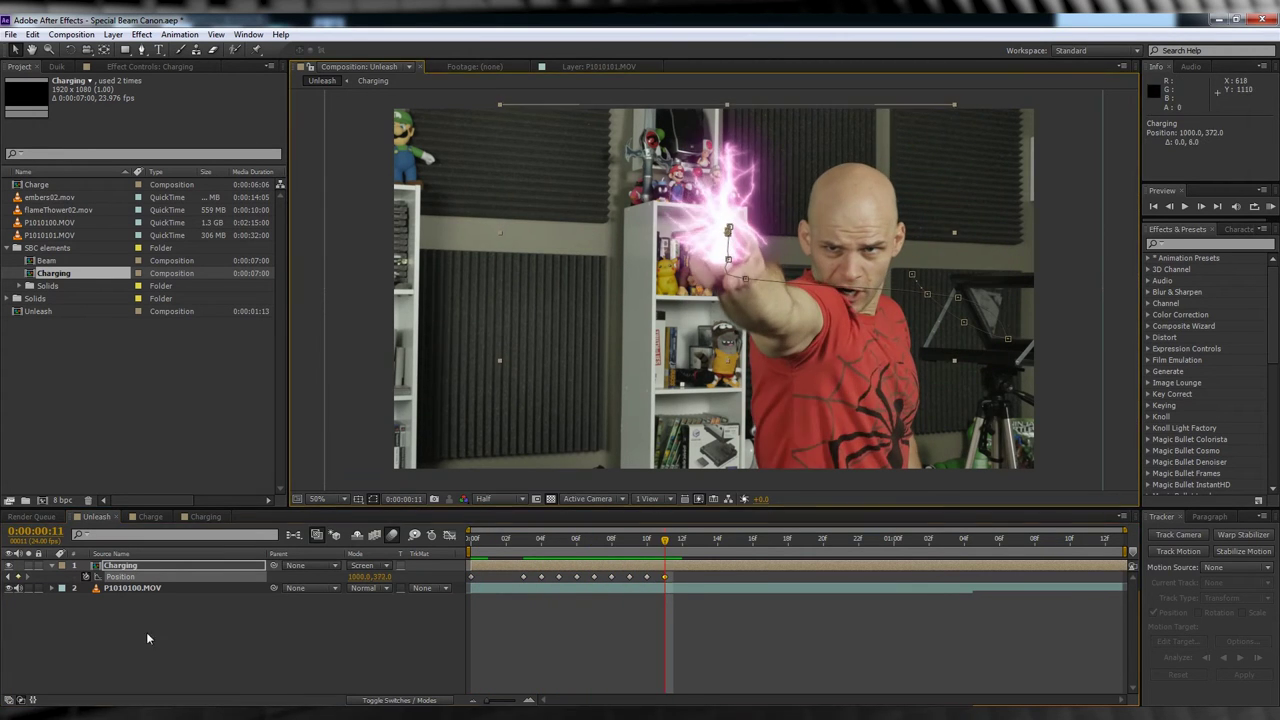
{"action": "left_click_drag", "start_coordinate": [700, 177], "coordinate": [686, 243]}
{"action": "left_click_drag", "start_coordinate": [674, 541], "coordinate": [737, 541]}
{"action": "left_click_drag", "start_coordinate": [686, 243], "coordinate": [720, 234]}
{"action": "left_click_drag", "start_coordinate": [737, 541], "coordinate": [810, 541]}
{"action": "left_click_drag", "start_coordinate": [724, 234], "coordinate": [720, 238]}
{"action": "left_click_drag", "start_coordinate": [806, 541], "coordinate": [893, 541]}
{"action": "left_click_drag", "start_coordinate": [720, 238], "coordinate": [716, 240]}
{"action": "left_click_drag", "start_coordinate": [893, 541], "coordinate": [947, 541]}
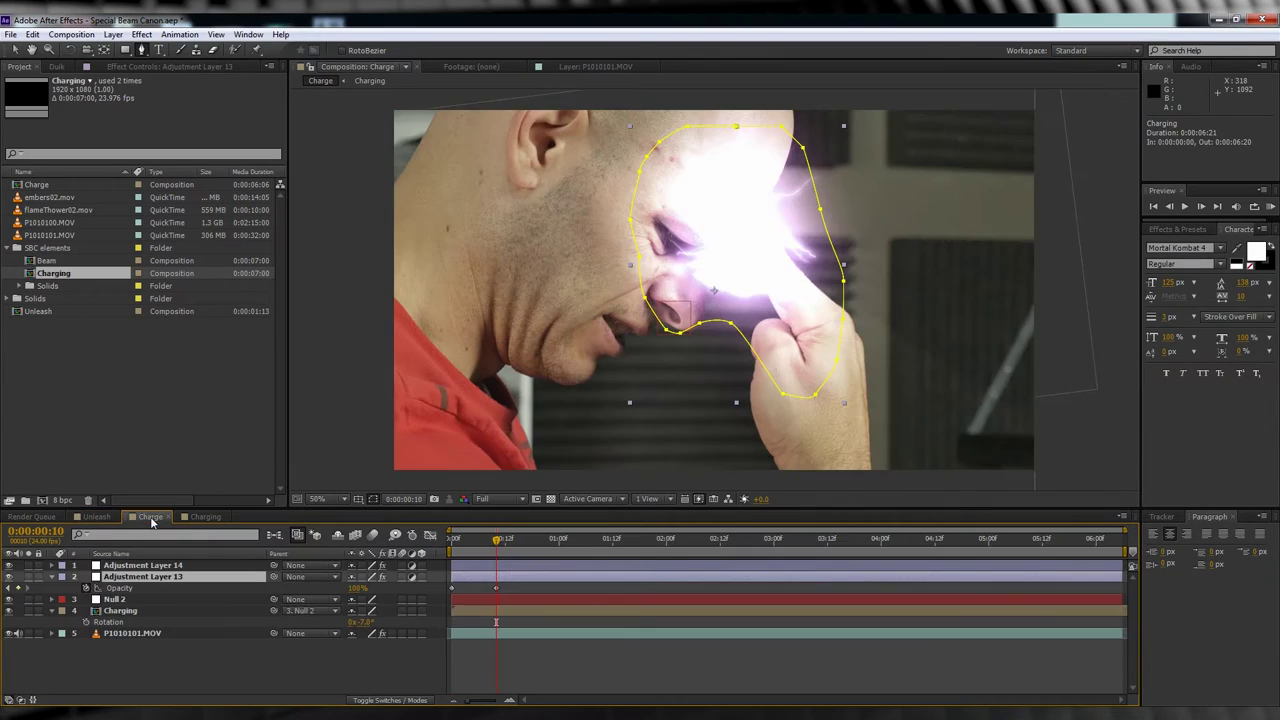
Copy Adjustment Layer 13 from Charge into Unleash and delete its old mask
{"action": "key", "text": "ctrl+c"}
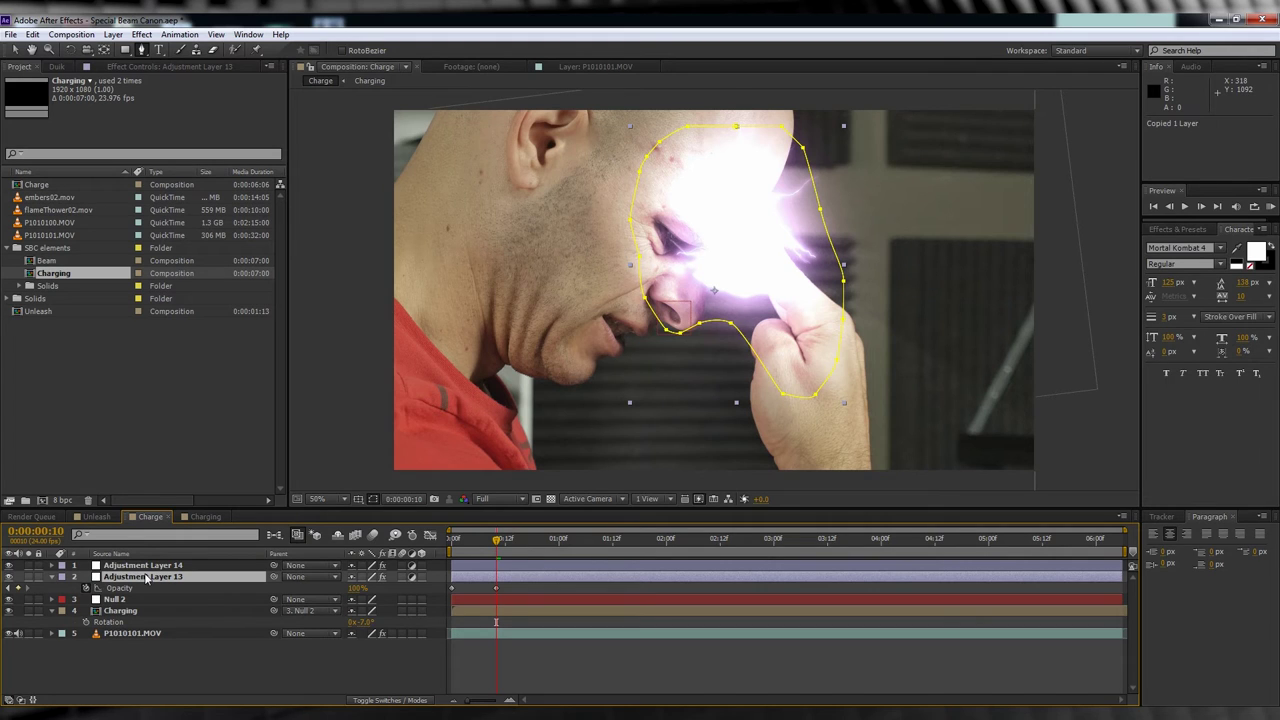
{"action": "left_click", "coordinate": [97, 516]}
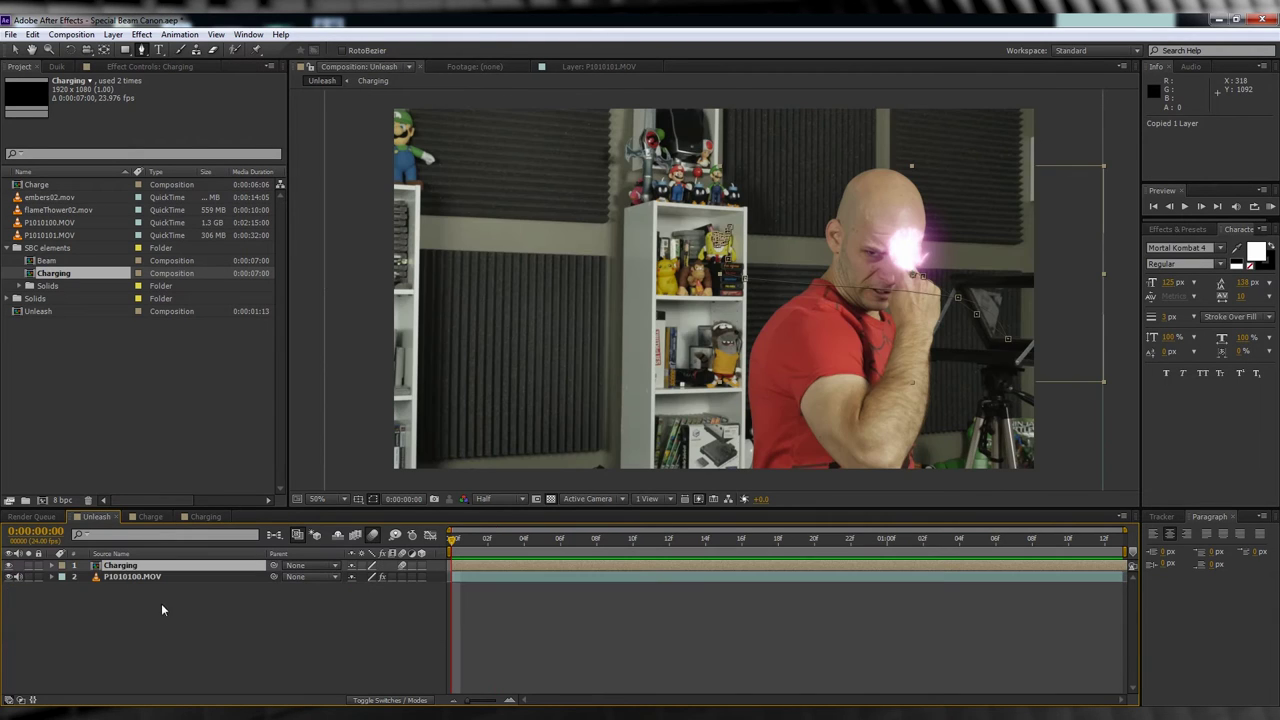
{"action": "key", "text": "ctrl+v"}
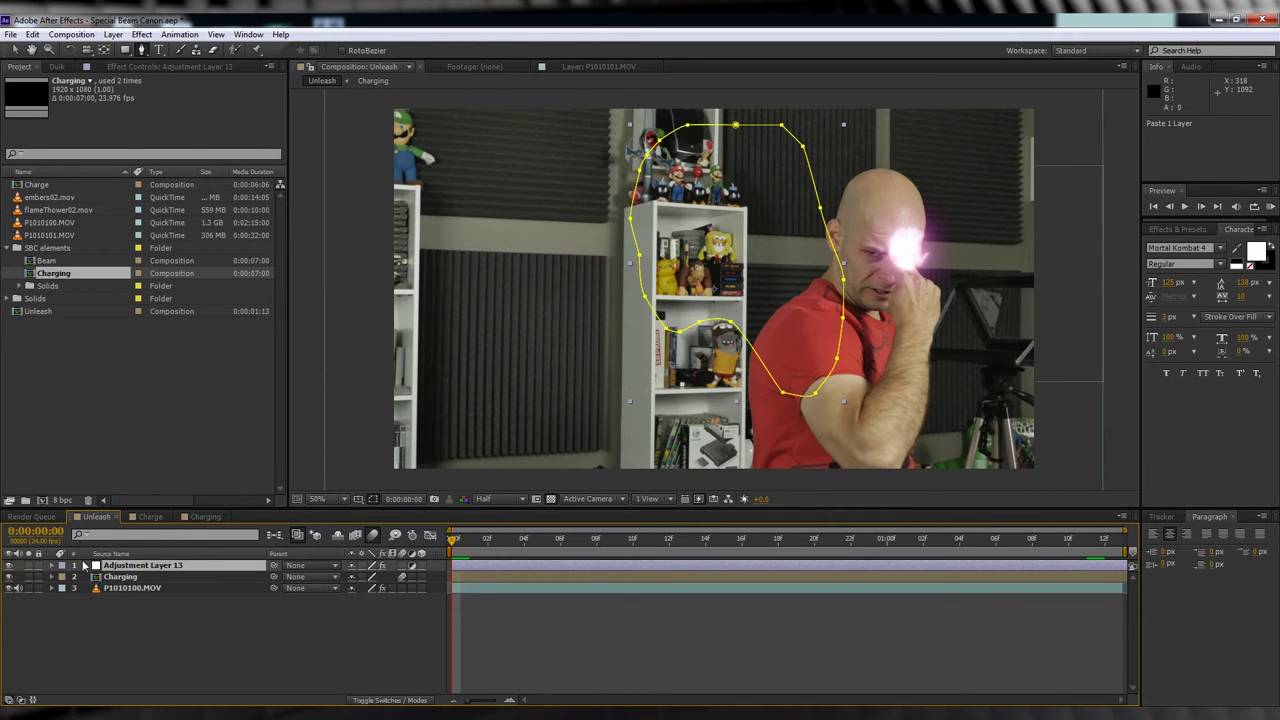
{"action": "left_click", "coordinate": [52, 566]}
{"action": "left_click", "coordinate": [64, 578]}
{"action": "left_click", "coordinate": [105, 588]}
{"action": "key", "text": "Delete"}
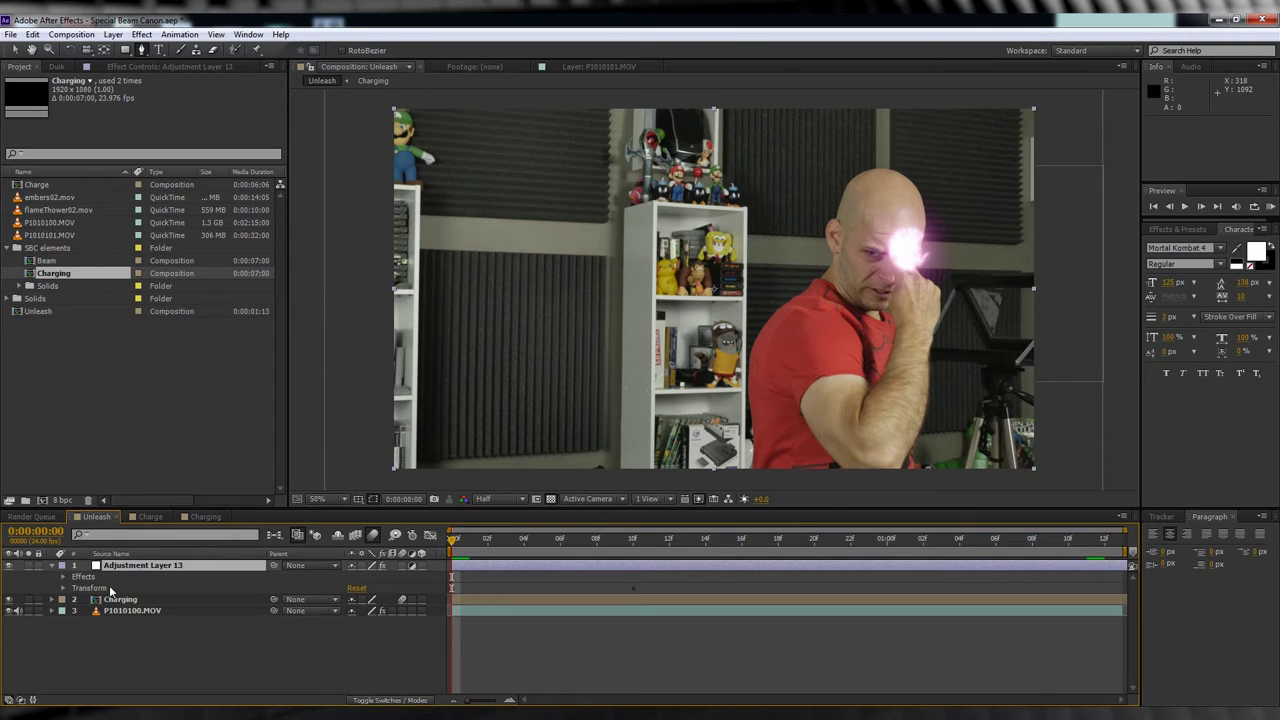
{"action": "key", "text": "t"}
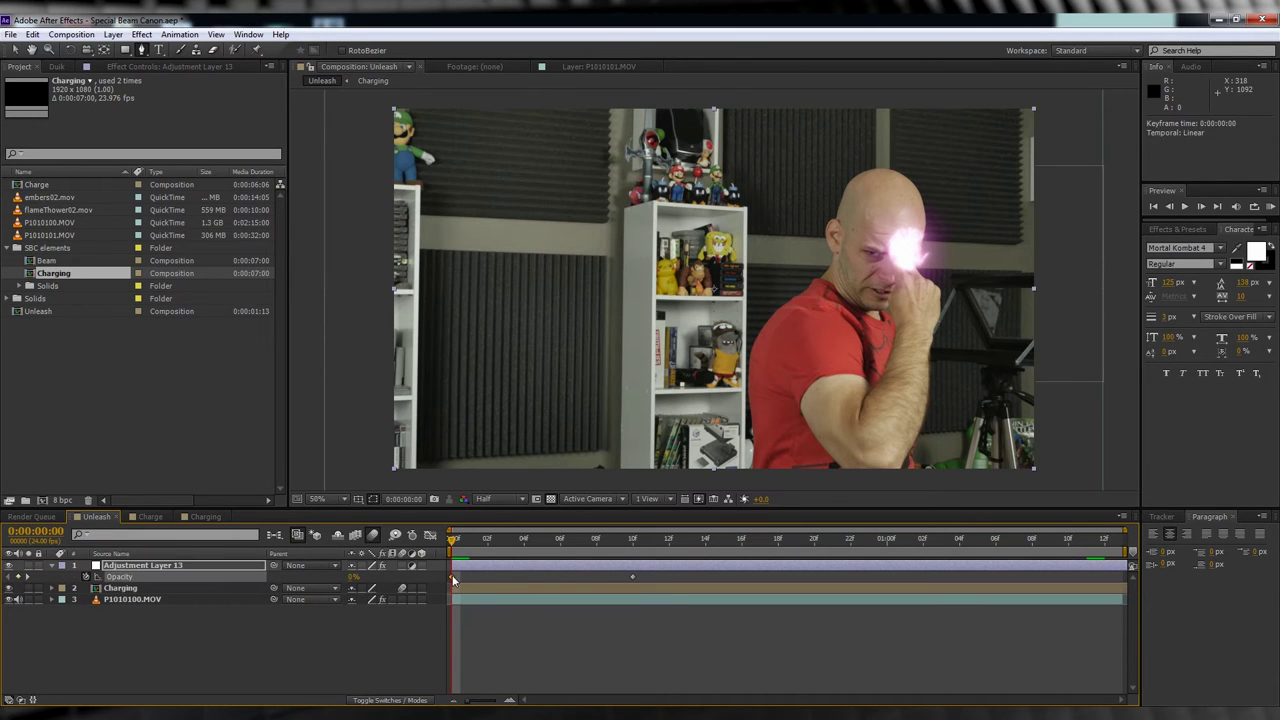
{"action": "left_click", "coordinate": [56, 566]}
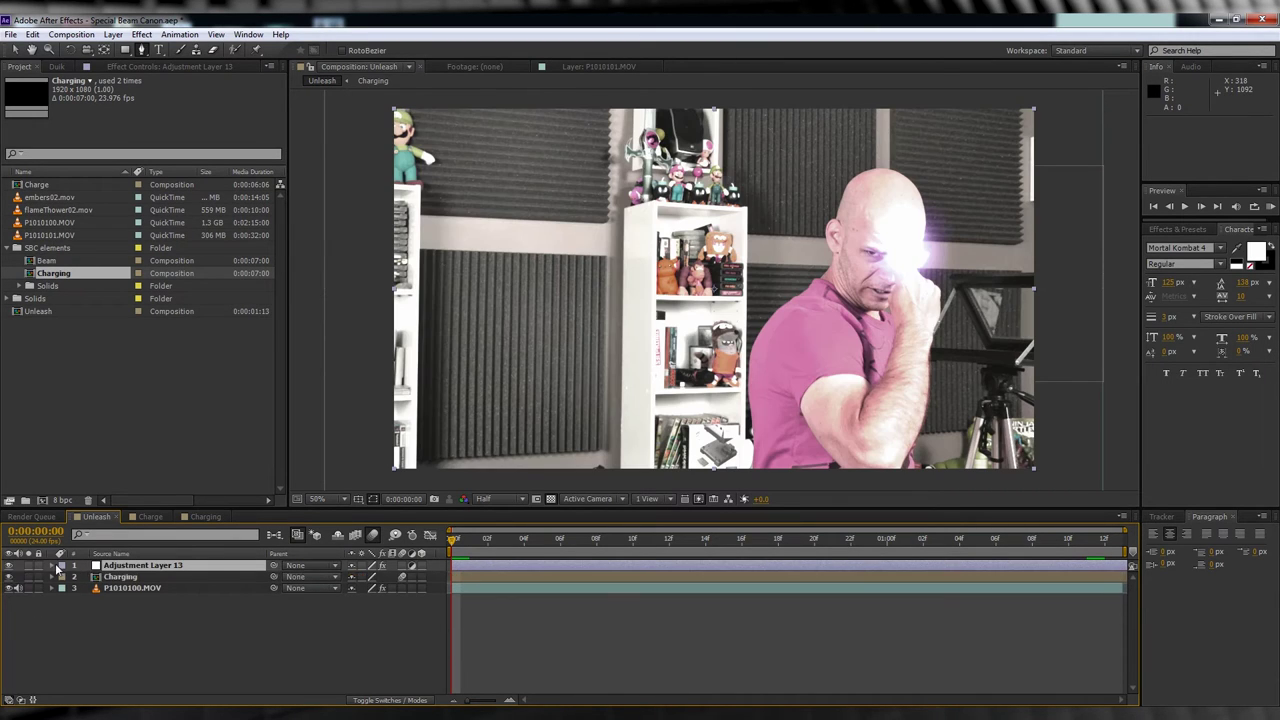
Draw a closed Pen mask around the actor's head and face
{"action": "left_click", "coordinate": [141, 50]}
{"action": "left_click", "coordinate": [912, 187]}
{"action": "left_click", "coordinate": [880, 185]}
{"action": "left_click", "coordinate": [851, 203]}
{"action": "left_click", "coordinate": [834, 230]}
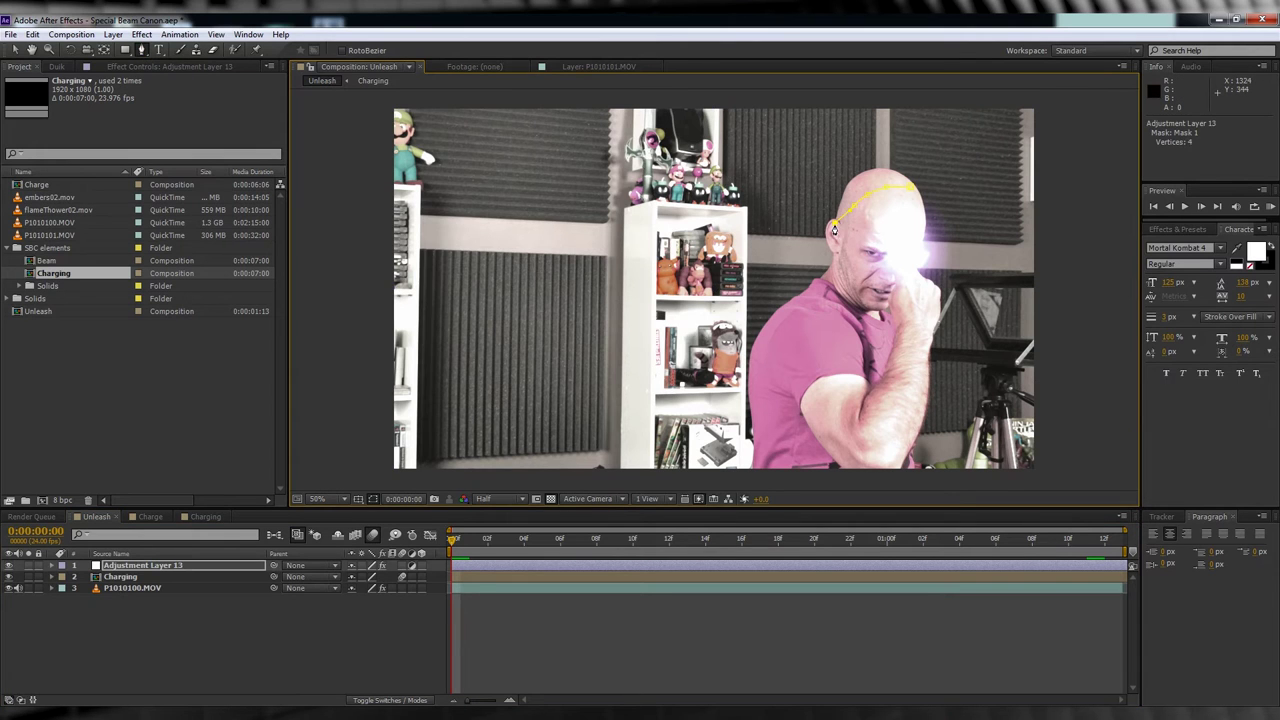
{"action": "left_click", "coordinate": [830, 270]}
{"action": "left_click", "coordinate": [850, 320]}
{"action": "left_click", "coordinate": [880, 338]}
{"action": "left_click", "coordinate": [925, 332]}
{"action": "left_click", "coordinate": [948, 292]}
{"action": "left_click", "coordinate": [959, 240]}
{"action": "left_click", "coordinate": [952, 207]}
{"action": "left_click", "coordinate": [932, 194]}
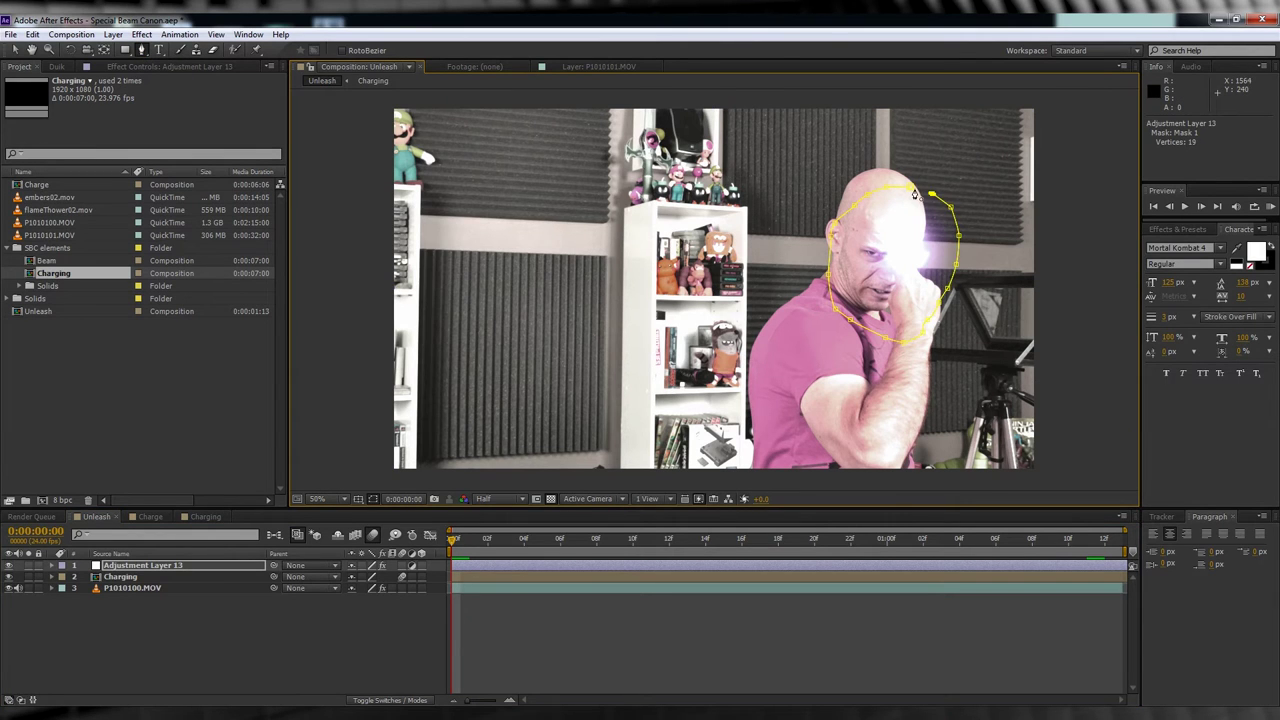
{"action": "left_click", "coordinate": [912, 188]}
Feather the mask 100 px, parent the layer to Charging, and preview playback
{"action": "key", "text": "f"}
{"action": "left_click", "coordinate": [385, 588]}
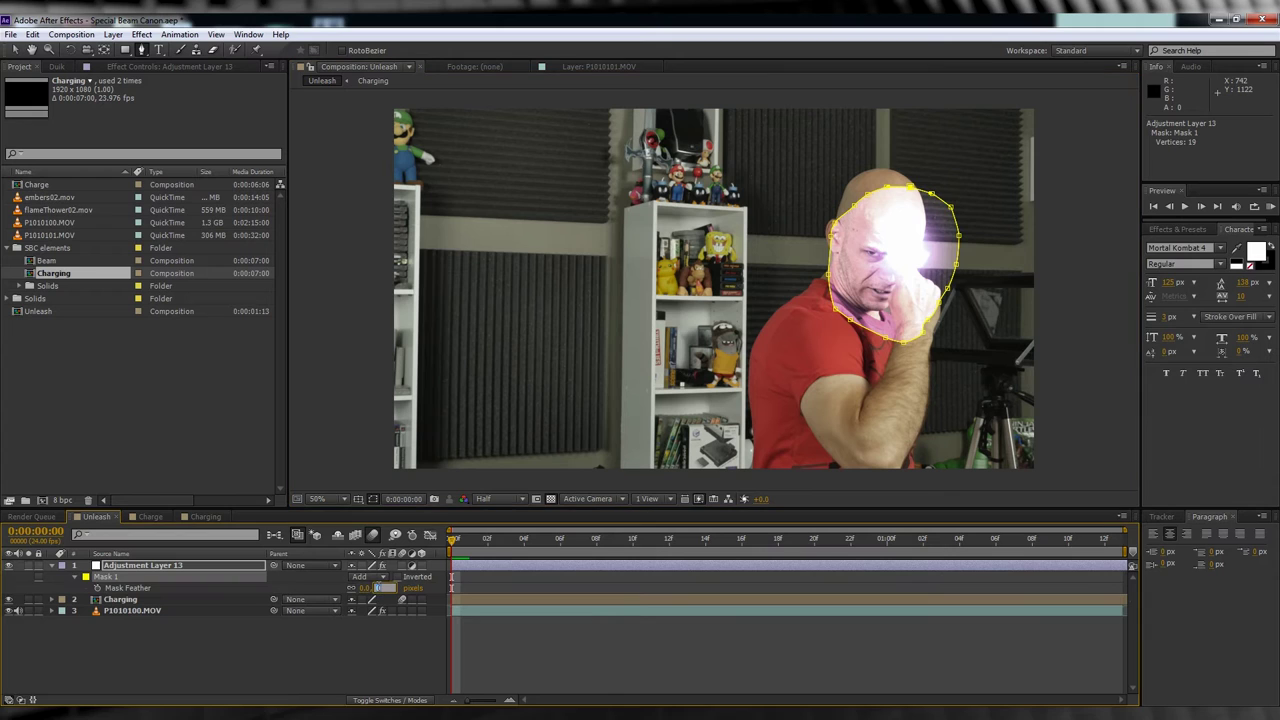
{"action": "type", "text": "100"}
{"action": "key", "text": "Return"}
{"action": "left_click", "coordinate": [387, 632]}
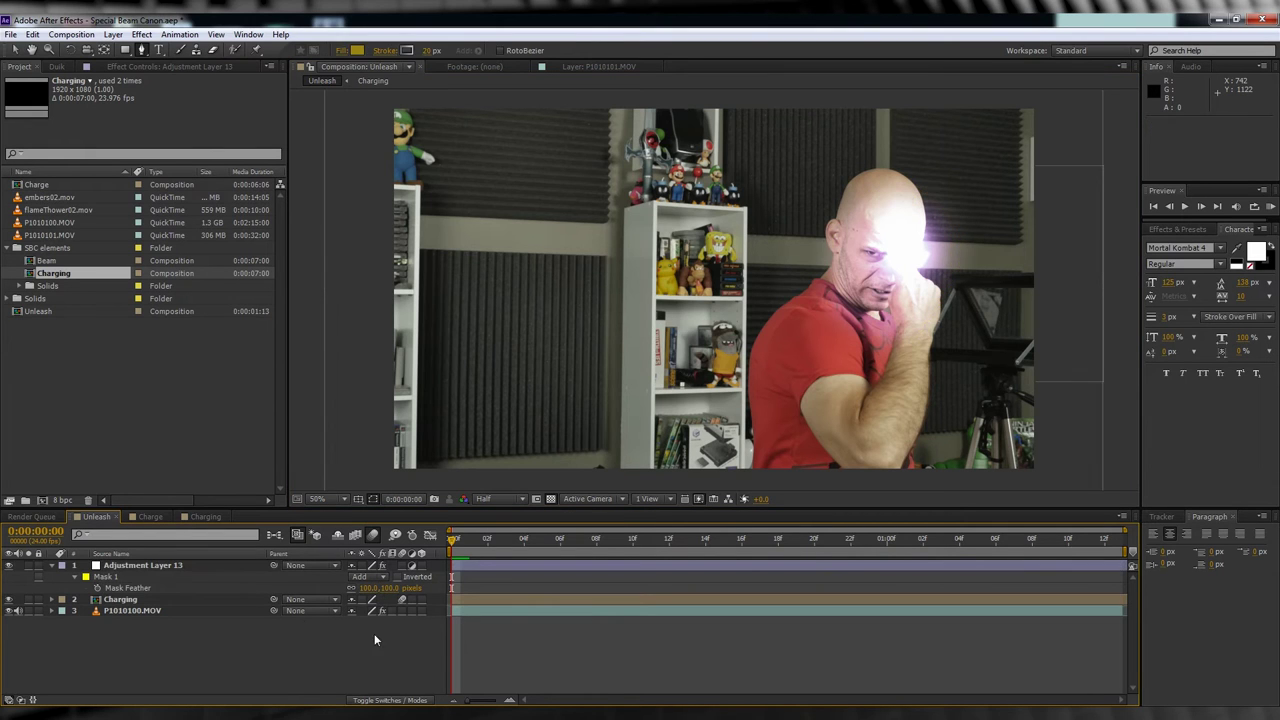
{"action": "left_click_drag", "start_coordinate": [273, 565], "coordinate": [127, 607]}
{"action": "key", "text": "space"}
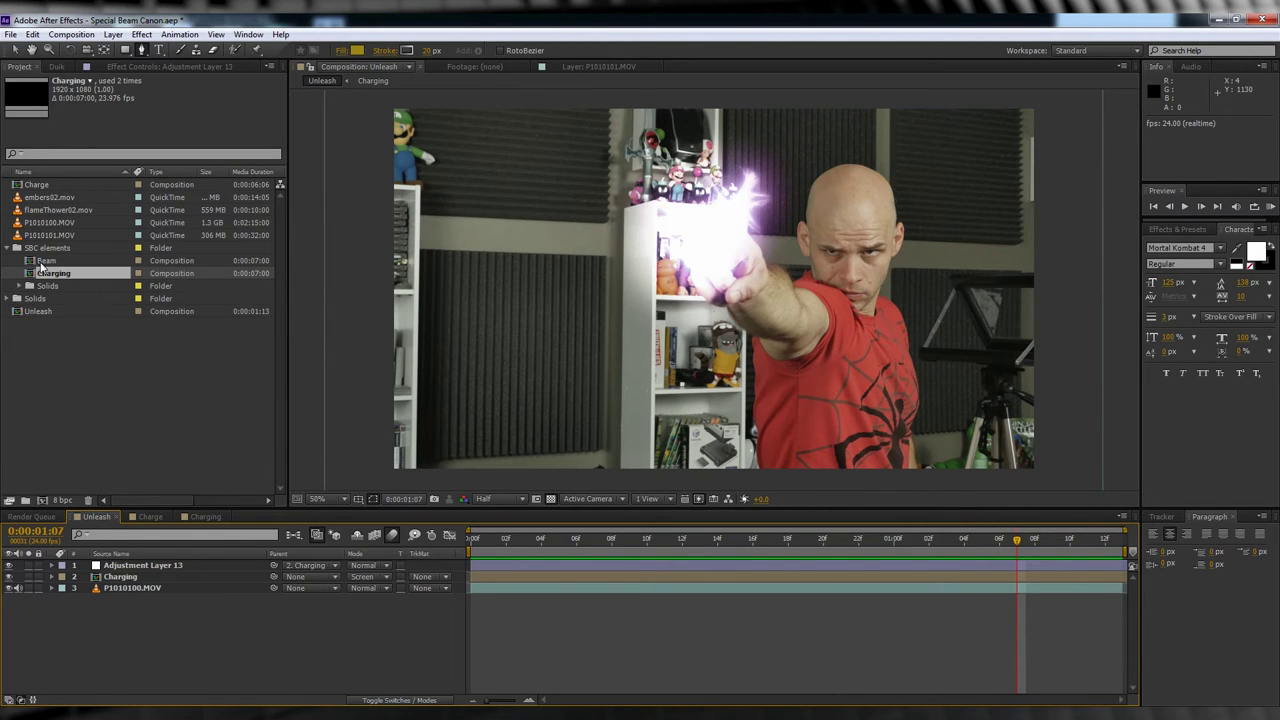
Open the Beam comp, select Black Solid 1, and expand Advanced Lightning 2's Expert Settings
{"action": "double_click", "coordinate": [30, 262]}
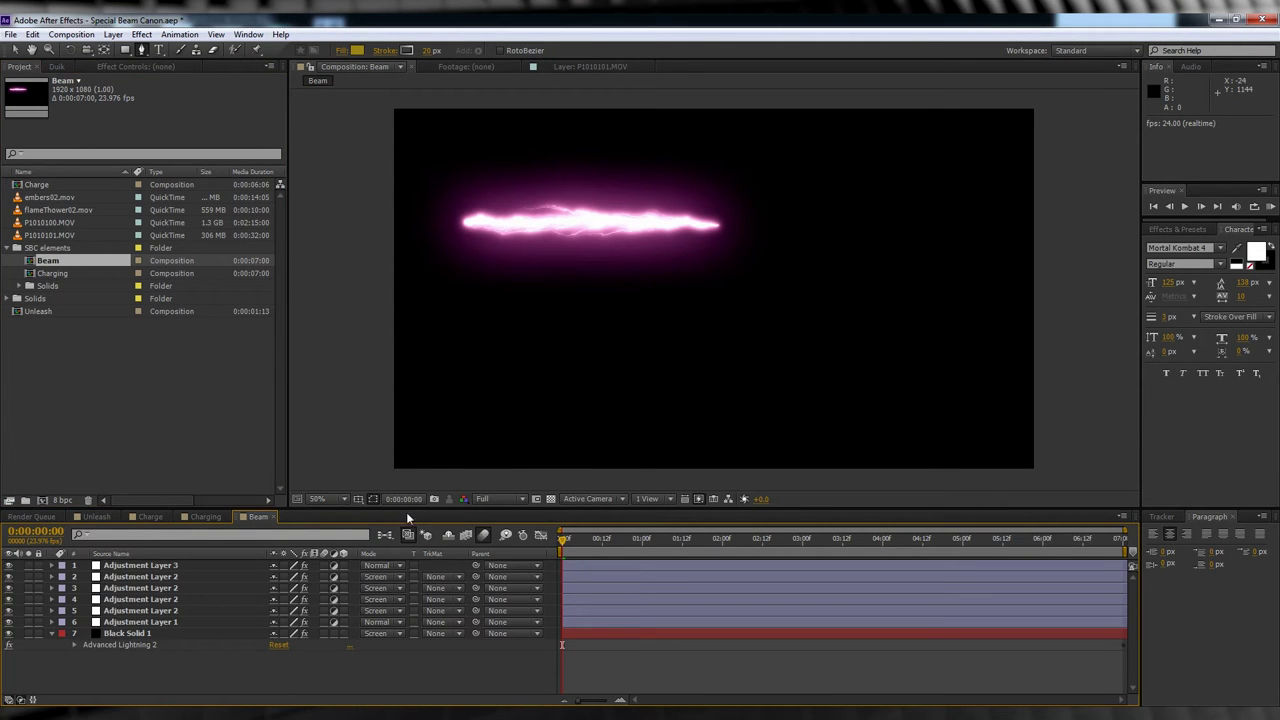
{"action": "key", "text": "v"}
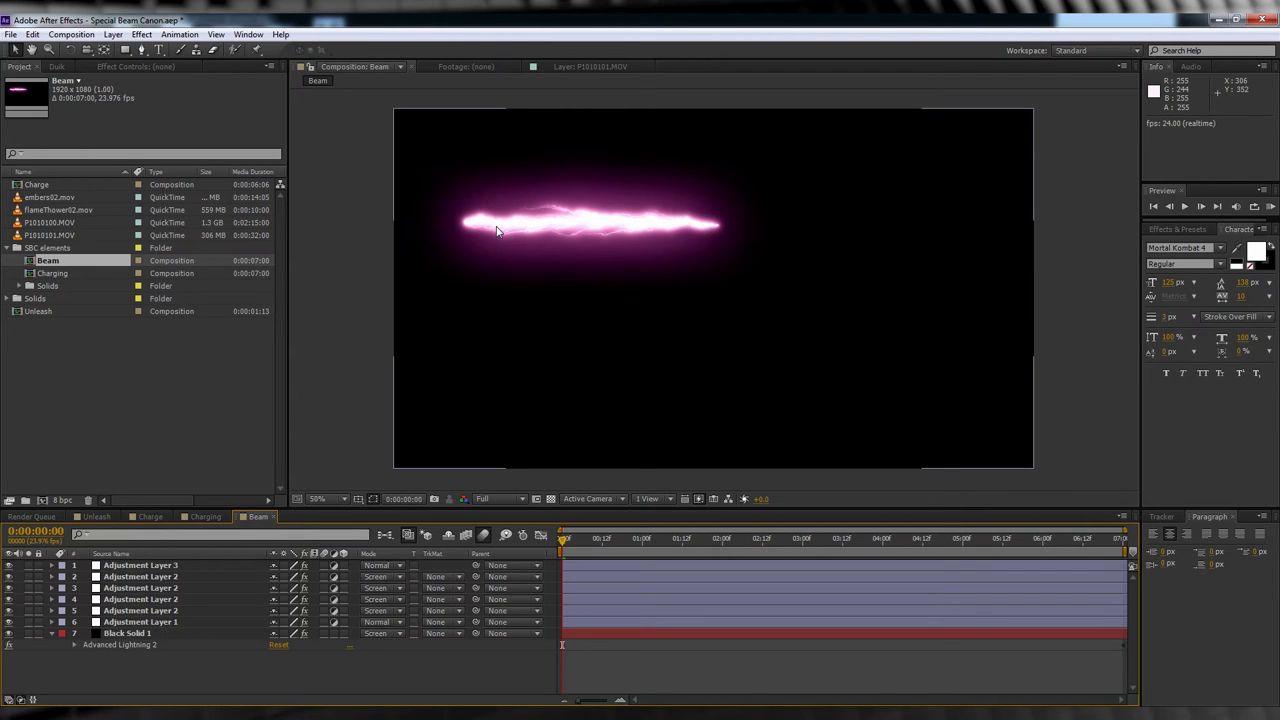
{"action": "left_click", "coordinate": [124, 632]}
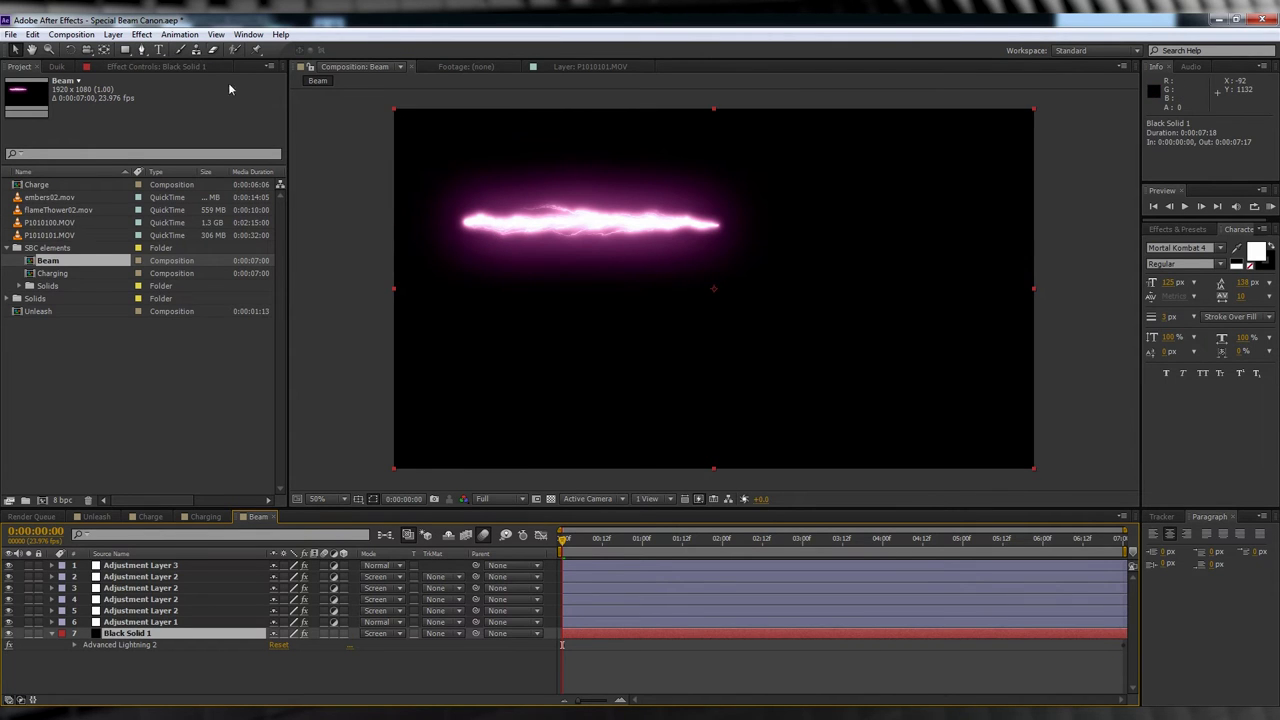
{"action": "left_click", "coordinate": [176, 67]}
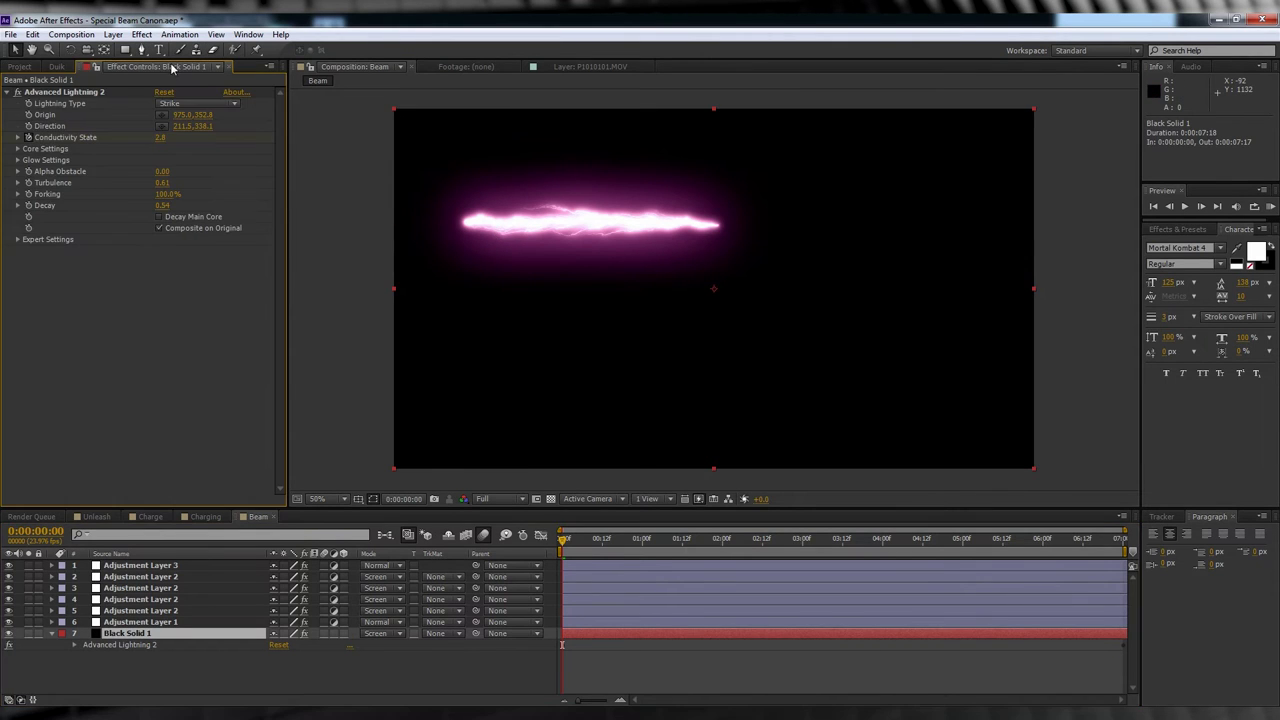
{"action": "left_click", "coordinate": [17, 240]}
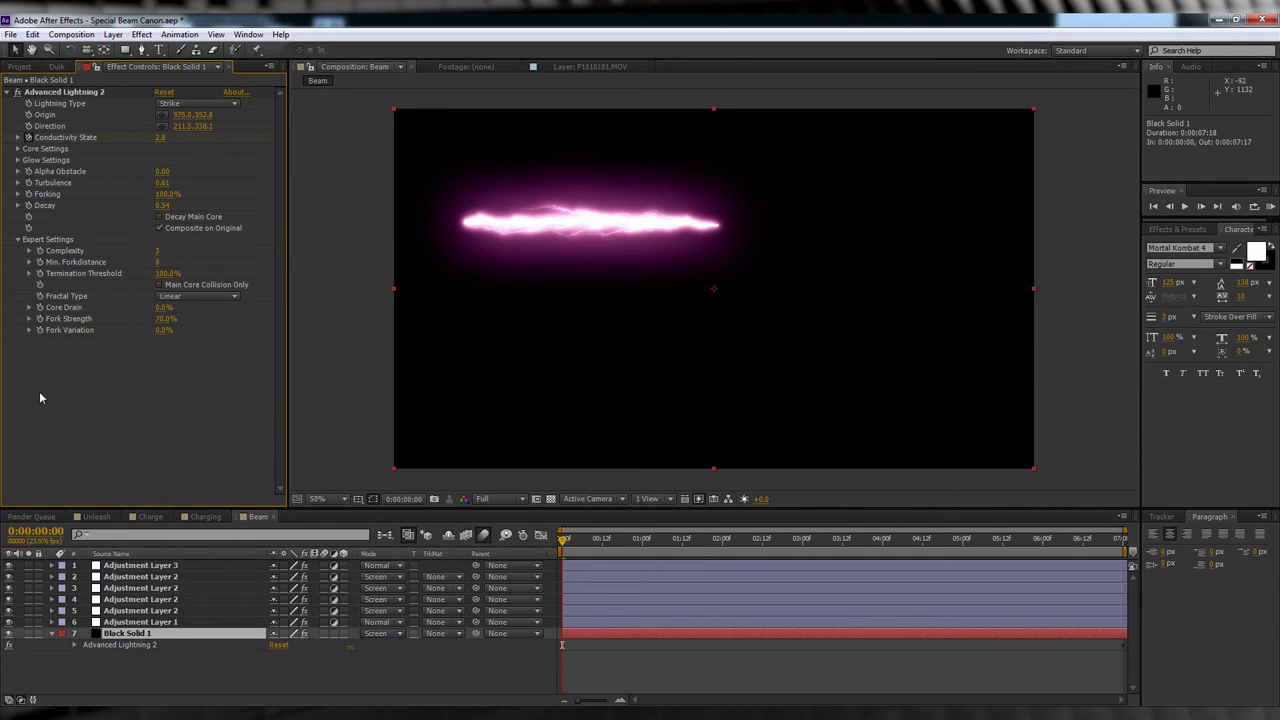
Hide Adjustment Layers 1–6, view at 100%, lower Complexity, and set Min. Forkdistance to 8
{"action": "left_click_drag", "start_coordinate": [13, 566], "coordinate": [13, 624]}
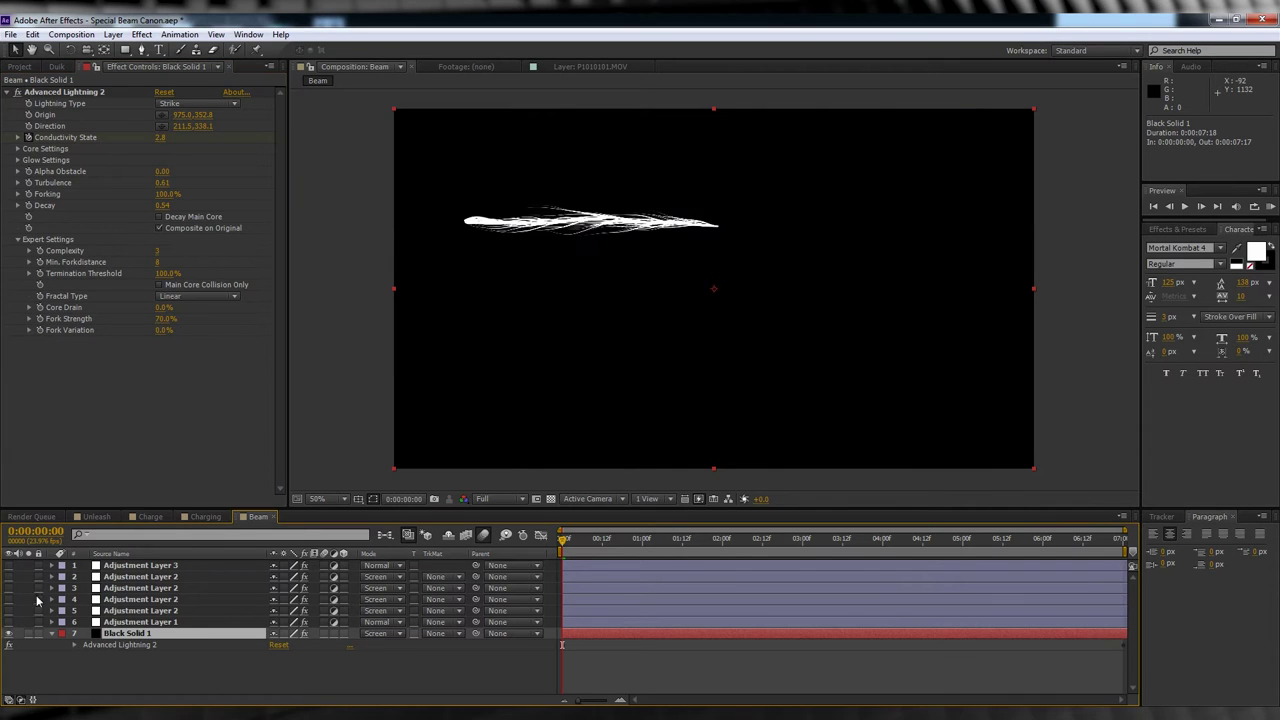
{"action": "key", "text": "period"}
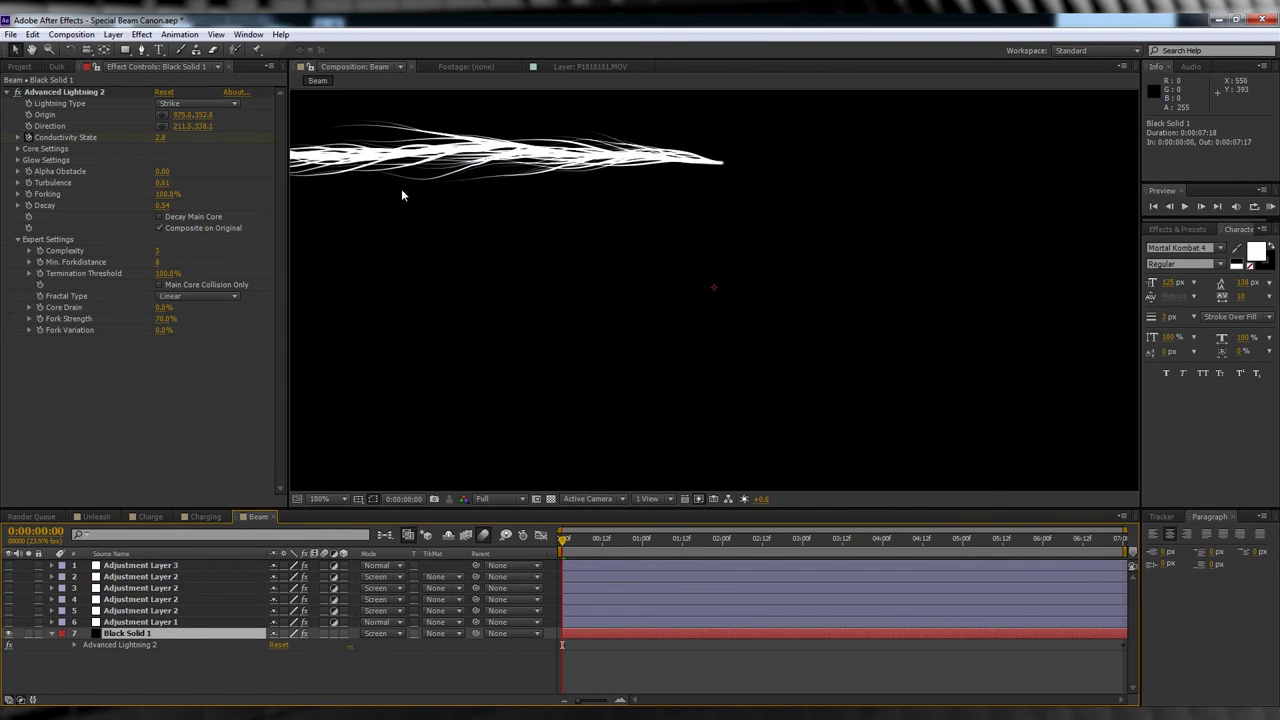
{"action": "left_click_drag", "start_coordinate": [172, 250], "coordinate": [154, 250]}
{"action": "left_click", "coordinate": [156, 251]}
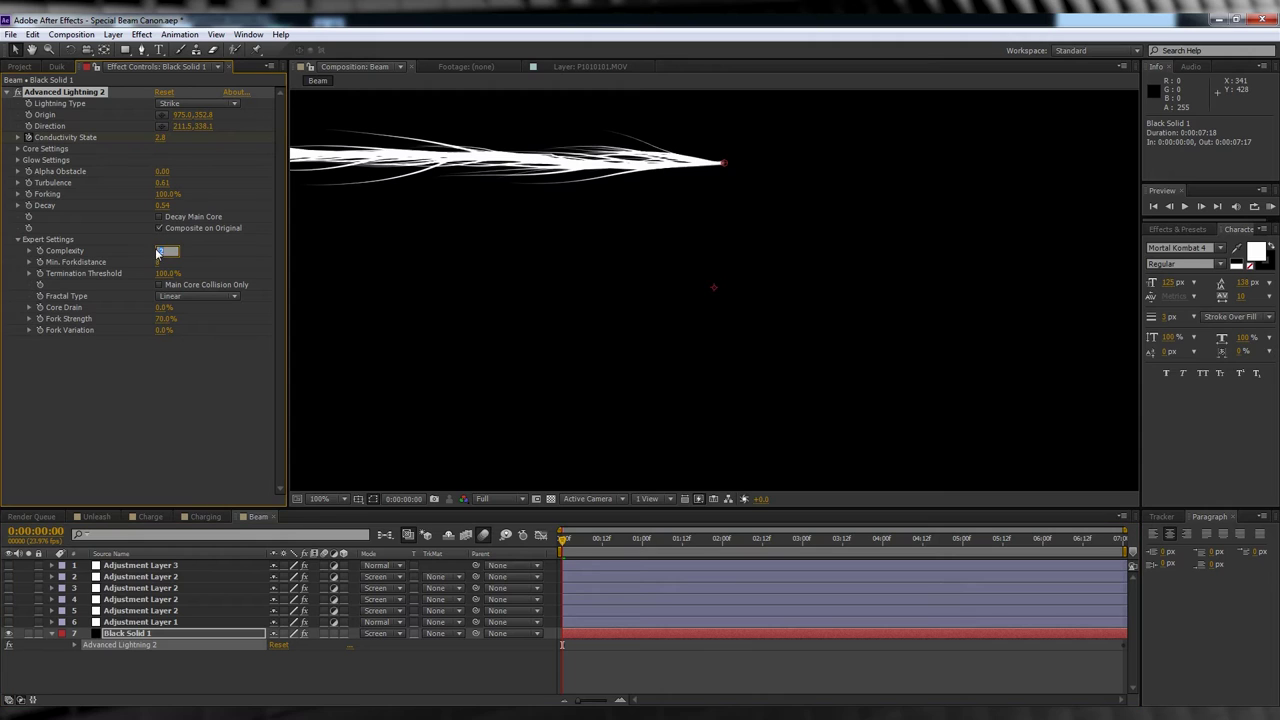
{"action": "key", "text": "Return"}
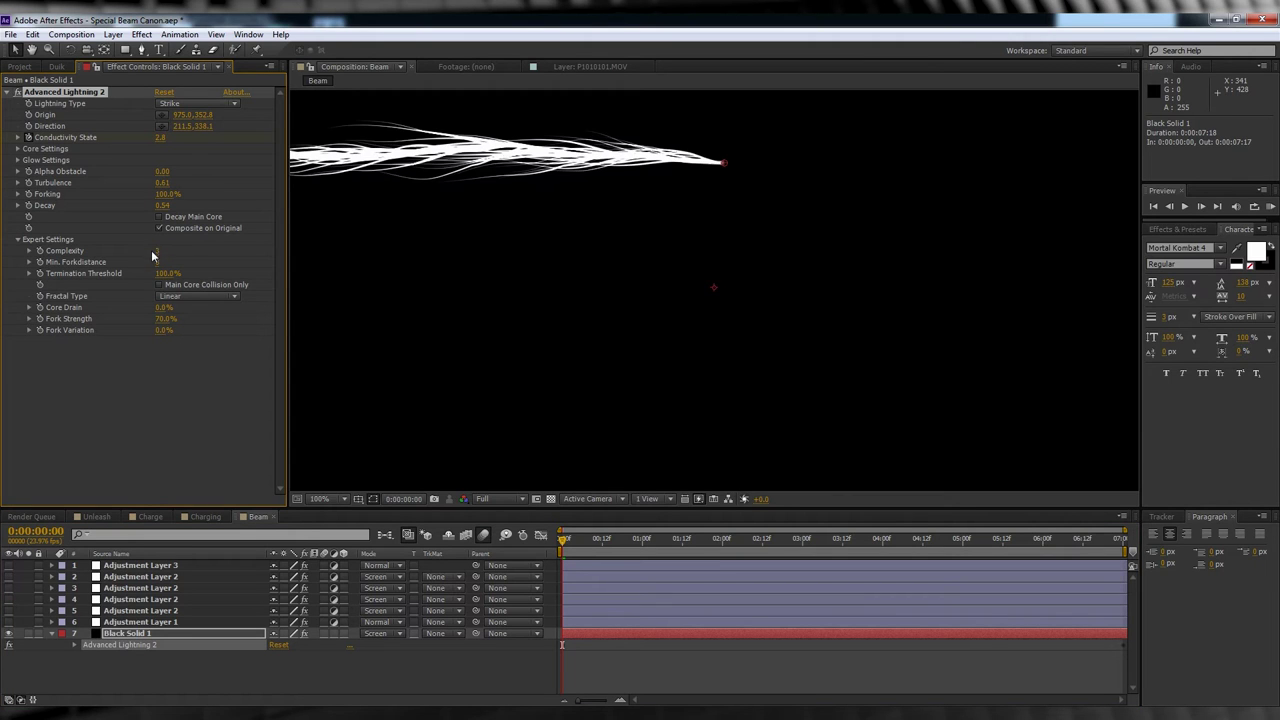
{"action": "key", "text": "Return"}
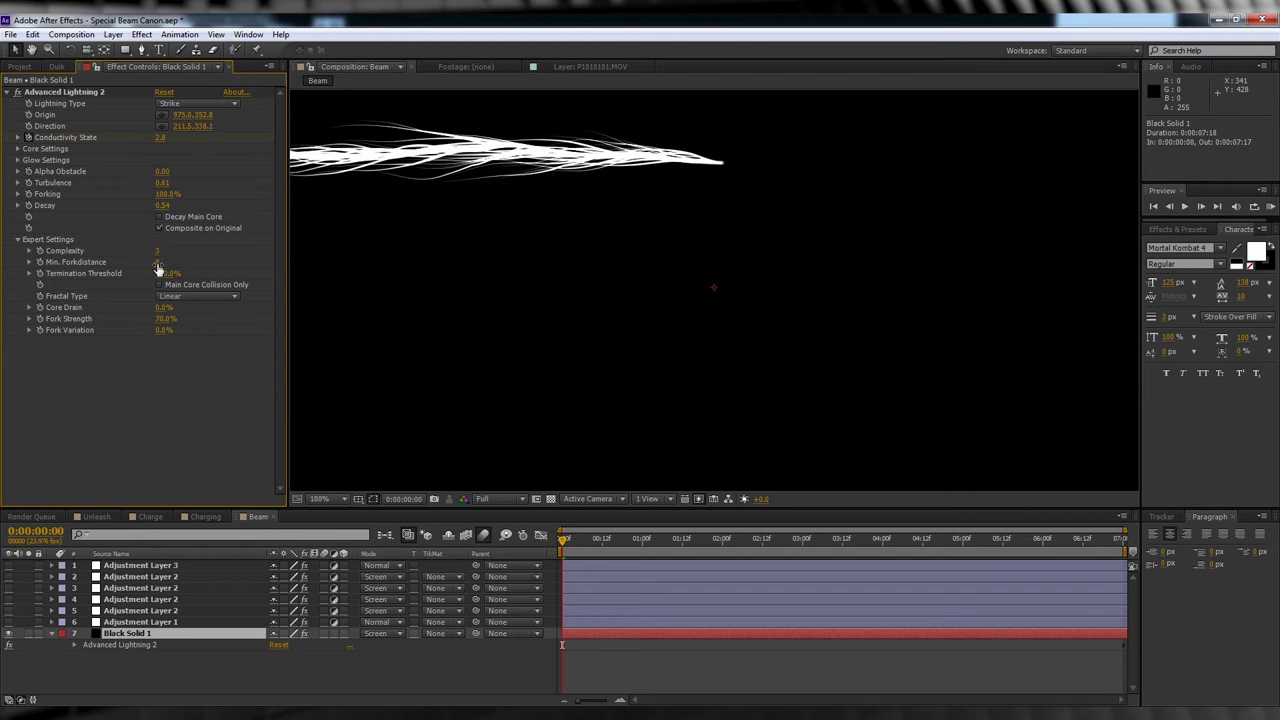
{"action": "left_click_drag", "start_coordinate": [157, 262], "coordinate": [131, 261]}
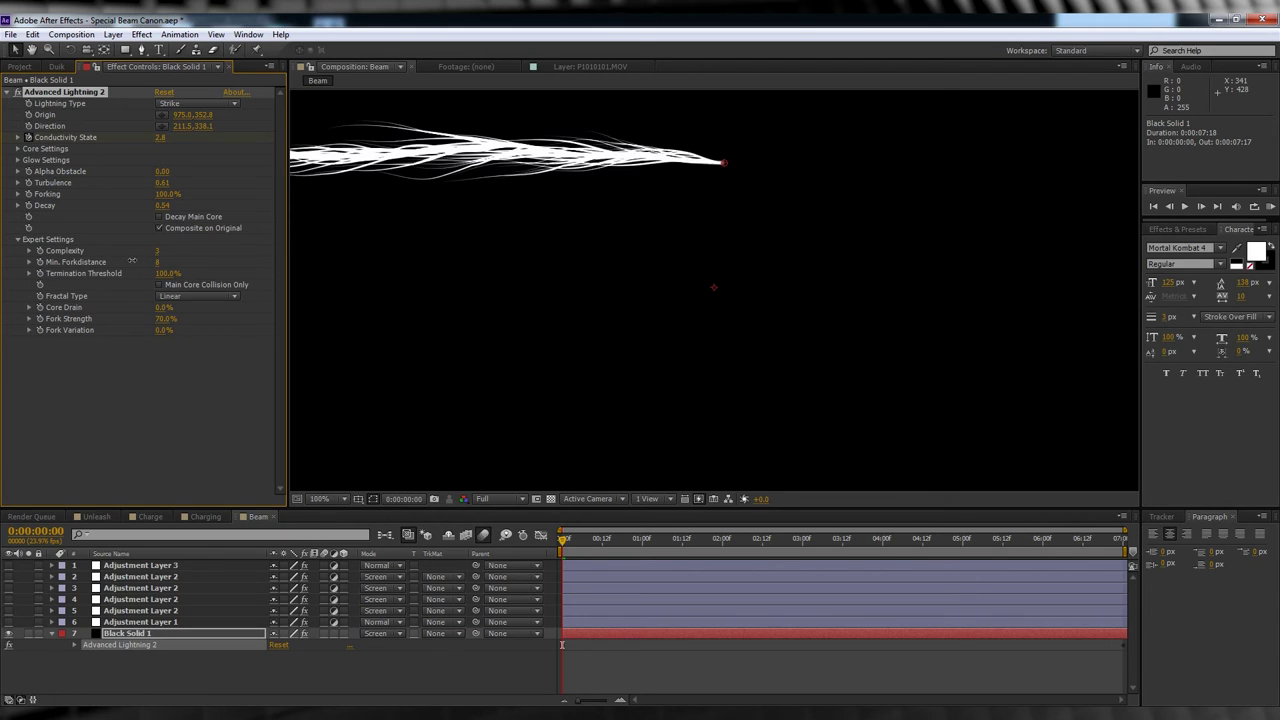
{"action": "left_click", "coordinate": [175, 405]}
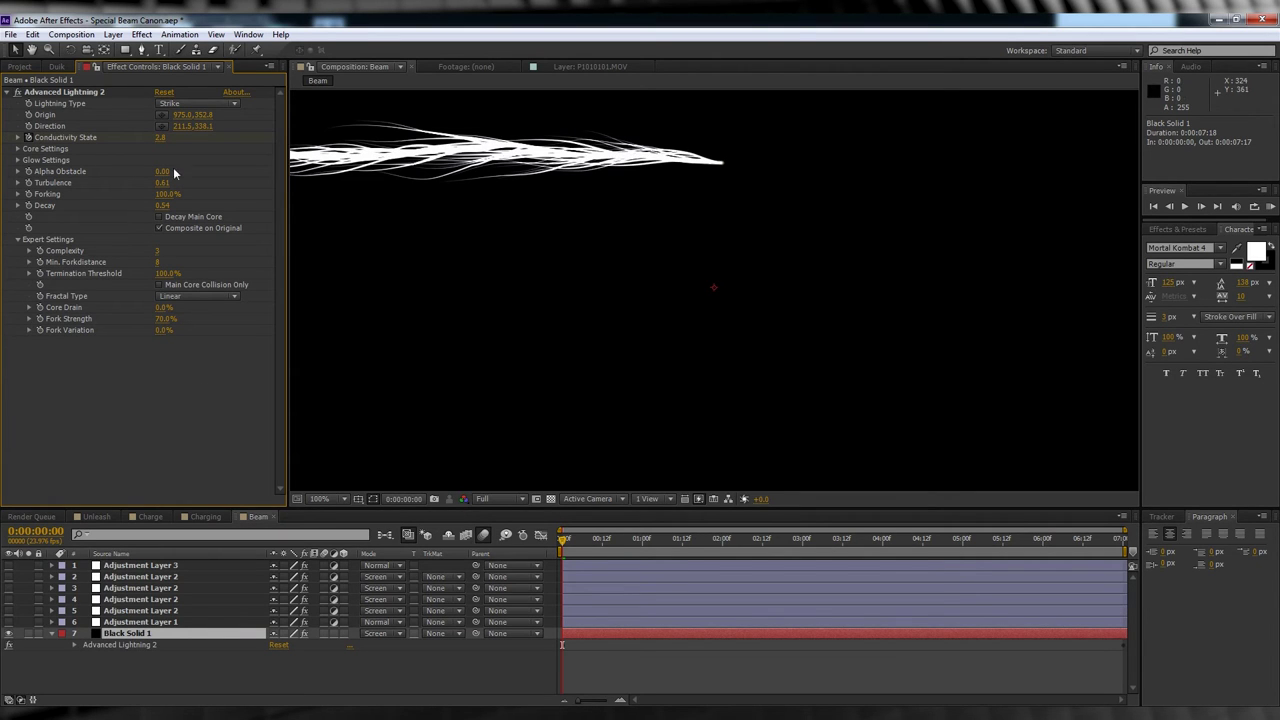
Copy the P1010100.MOV footage from Unleash into Beam, below the lightning solid
{"action": "left_click", "coordinate": [160, 517]}
{"action": "left_click", "coordinate": [96, 517]}
{"action": "left_click", "coordinate": [132, 588]}
{"action": "key", "text": "ctrl+c"}
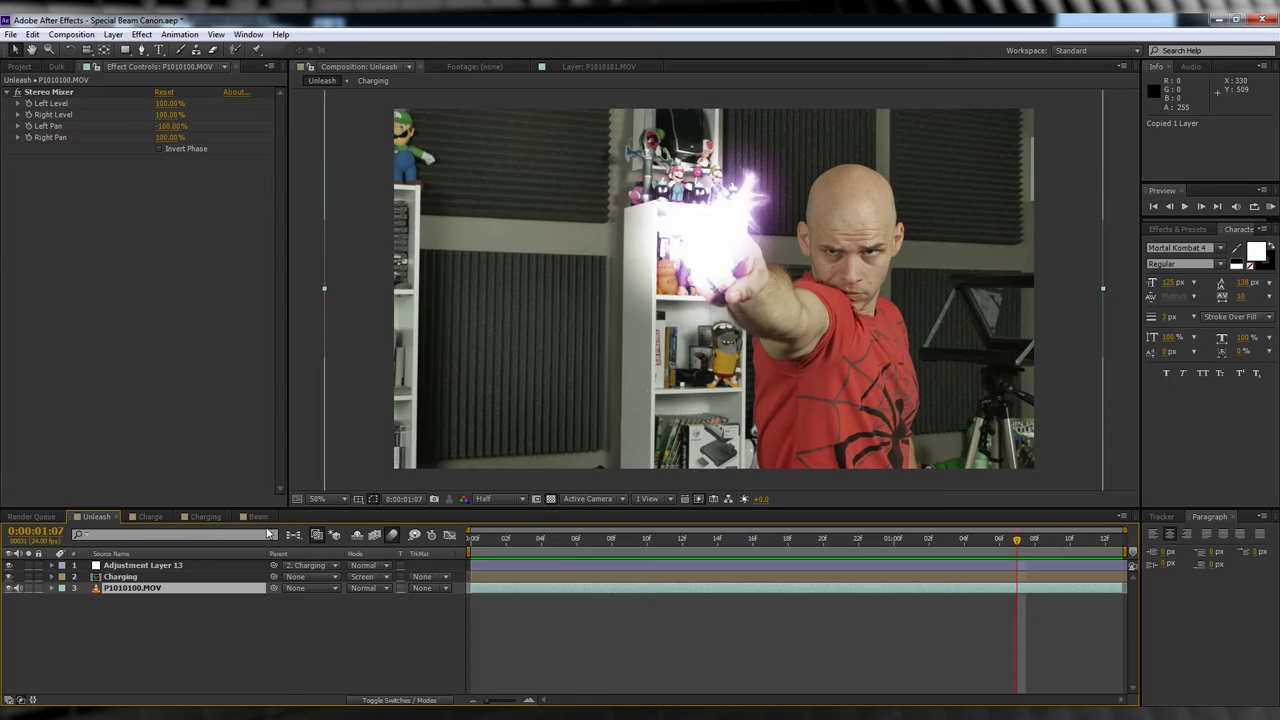
{"action": "left_click", "coordinate": [257, 517]}
{"action": "key", "text": "ctrl+v"}
{"action": "left_click_drag", "start_coordinate": [139, 637], "coordinate": [140, 662]}
At frame 11, place the lightning Origin on the fingertip and swing Direction up-left
{"action": "left_click_drag", "start_coordinate": [582, 703], "coordinate": [598, 703]}
{"action": "left_click", "coordinate": [337, 498]}
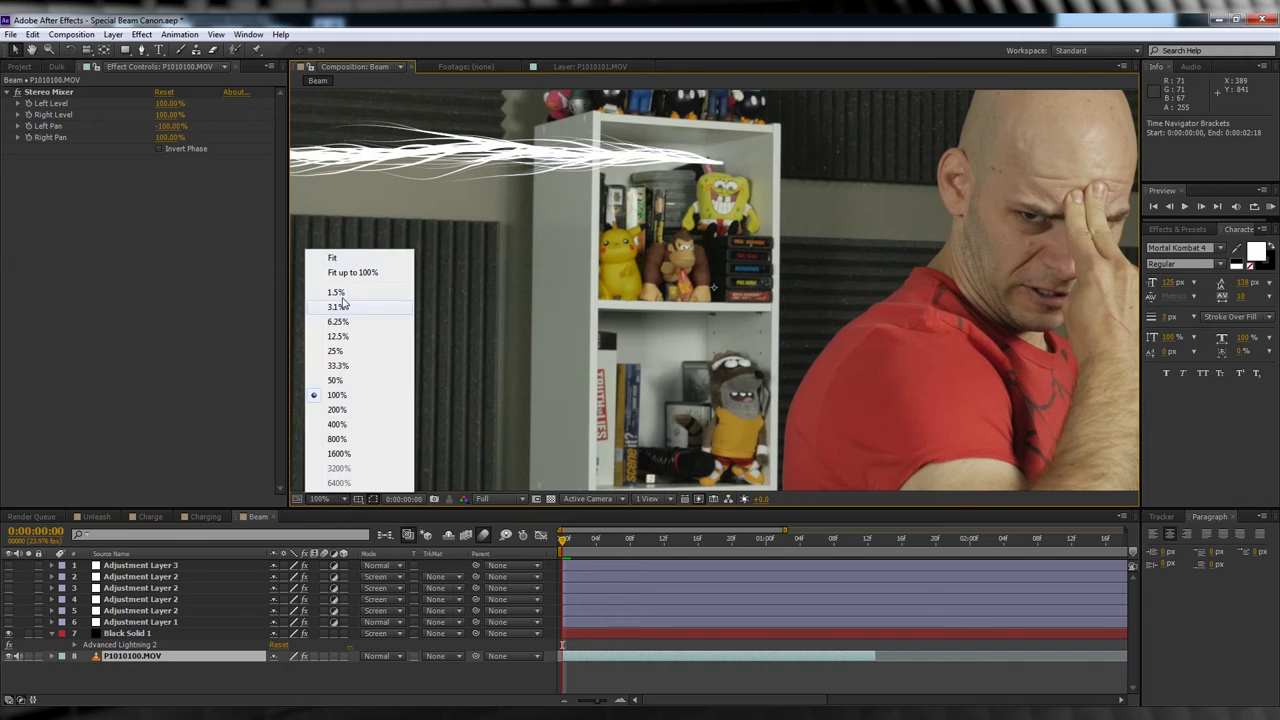
{"action": "left_click", "coordinate": [360, 273]}
{"action": "left_click_drag", "start_coordinate": [563, 543], "coordinate": [656, 539]}
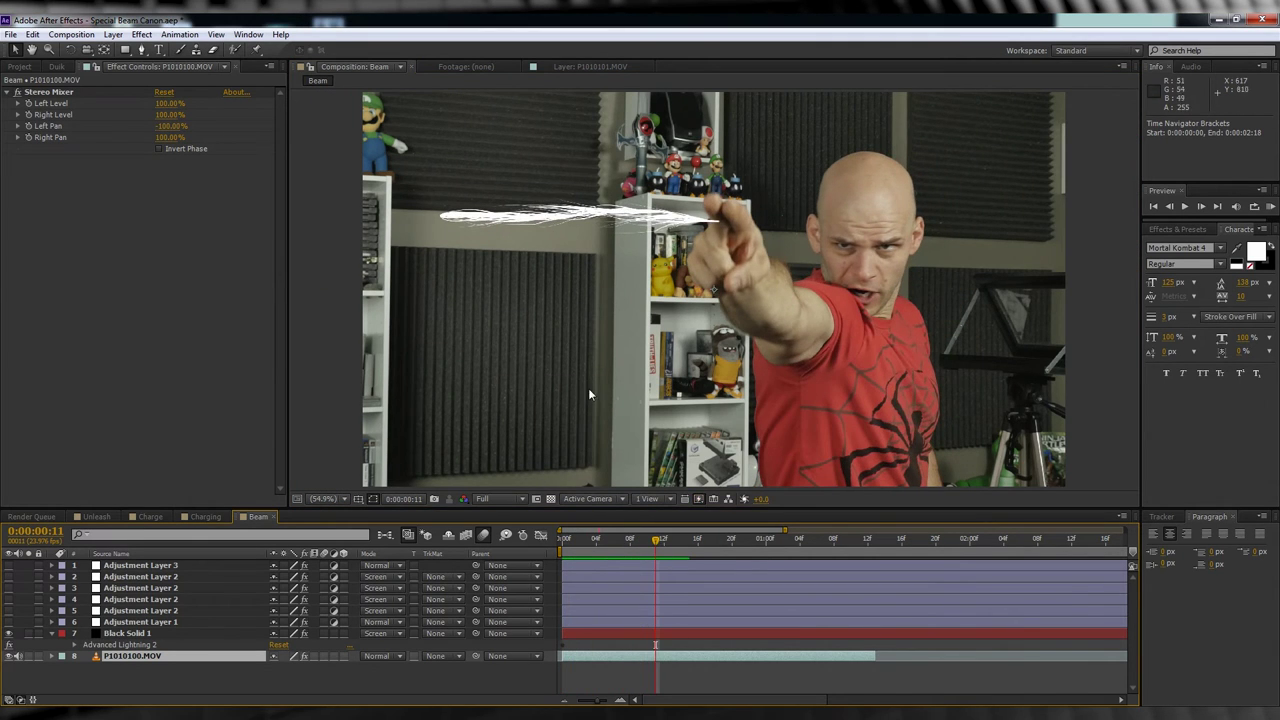
{"action": "left_click", "coordinate": [128, 633]}
{"action": "left_click", "coordinate": [66, 92]}
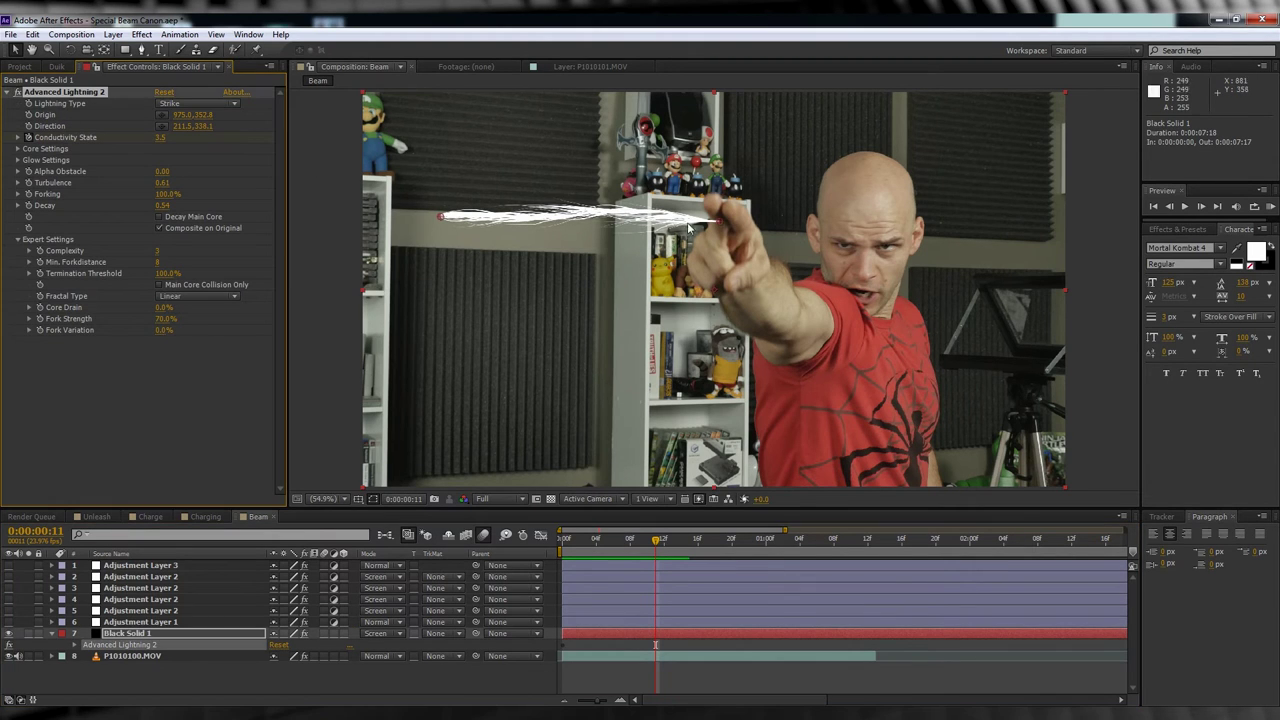
{"action": "left_click_drag", "start_coordinate": [725, 222], "coordinate": [720, 203]}
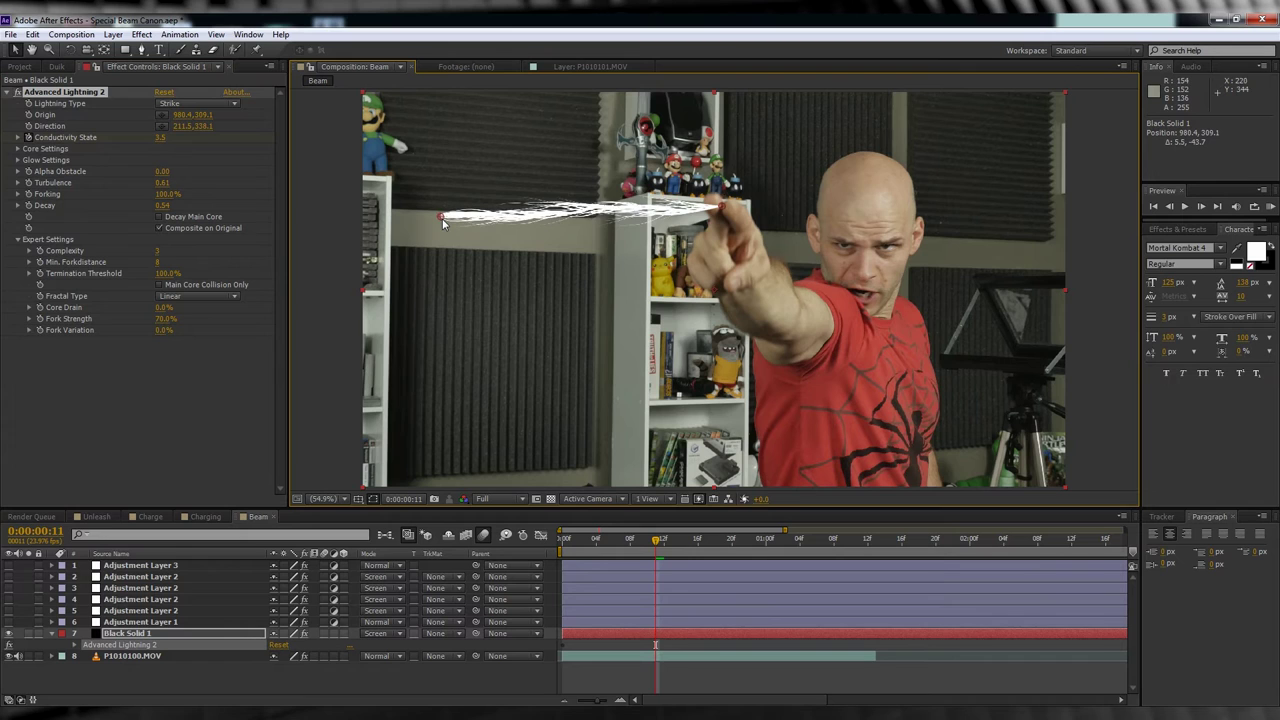
{"action": "left_click_drag", "start_coordinate": [439, 212], "coordinate": [304, 165]}
{"action": "key", "text": "comma"}
{"action": "key", "text": "Page_Down"}
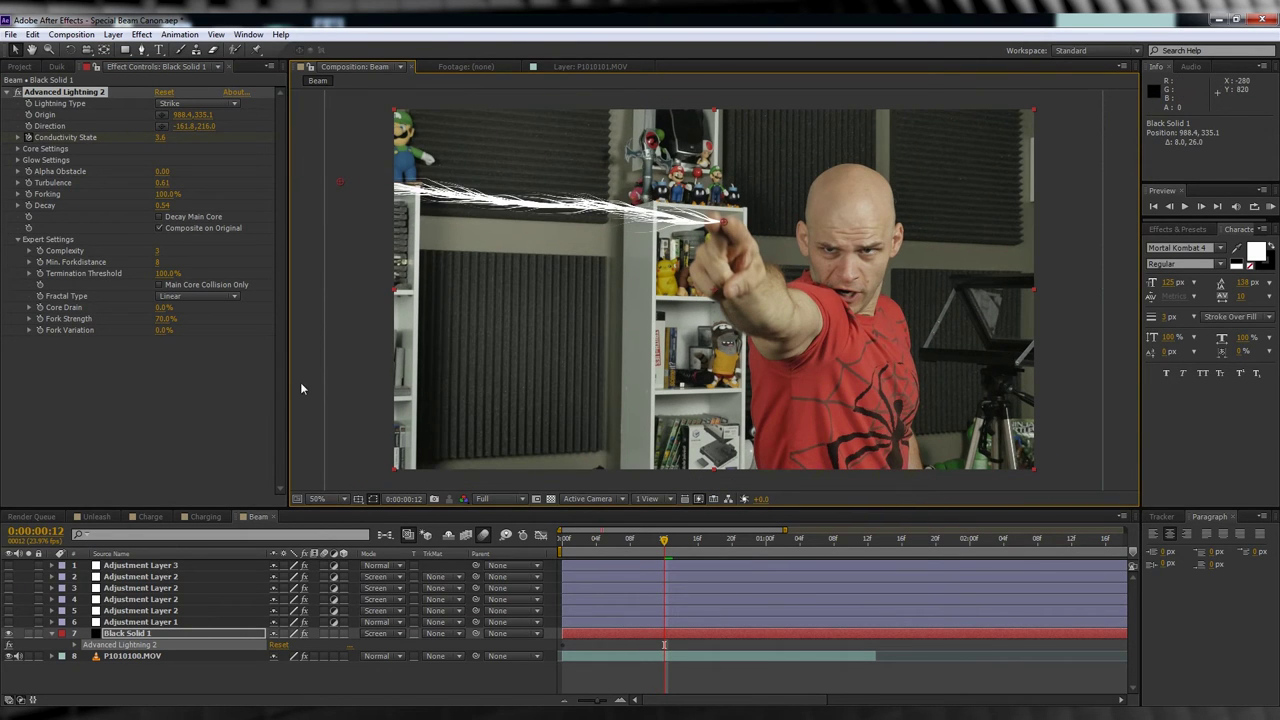
{"action": "left_click", "coordinate": [29, 124]}
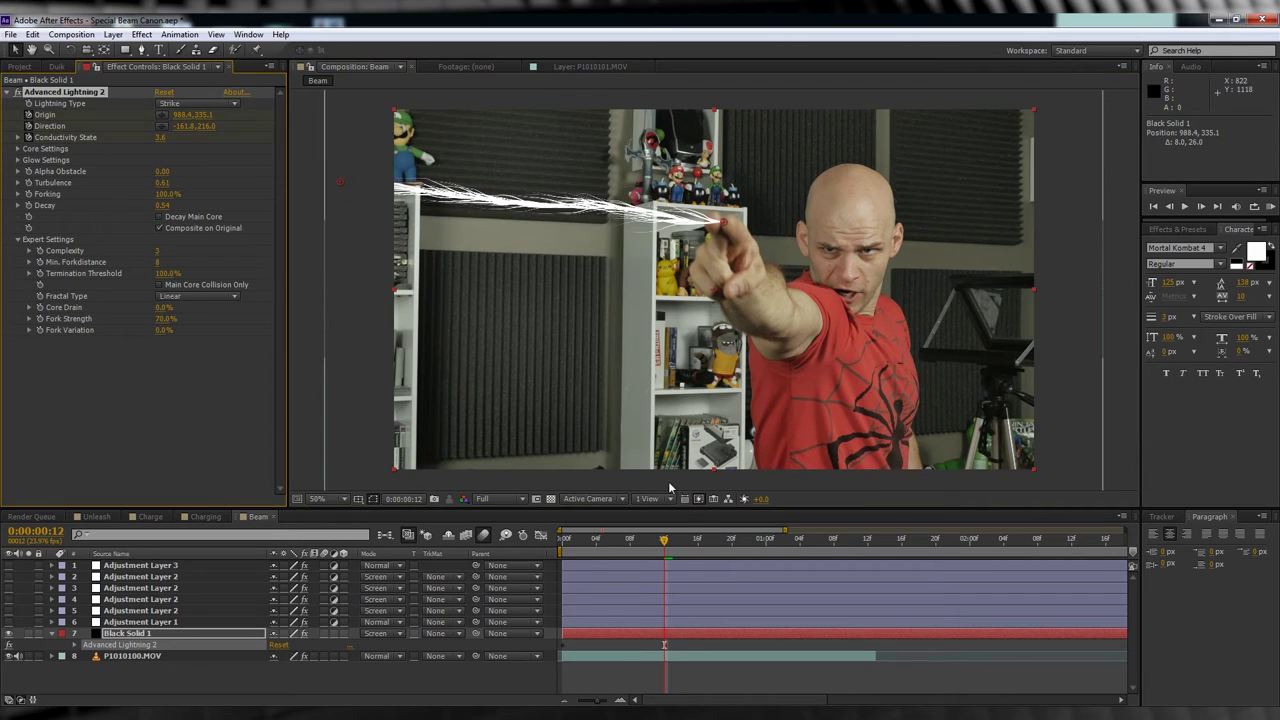
Keyframe the lightning Direction at a later frame far off the left edge
{"action": "left_click_drag", "start_coordinate": [664, 540], "coordinate": [867, 543]}
{"action": "key", "text": "comma"}
{"action": "key", "text": "minus"}
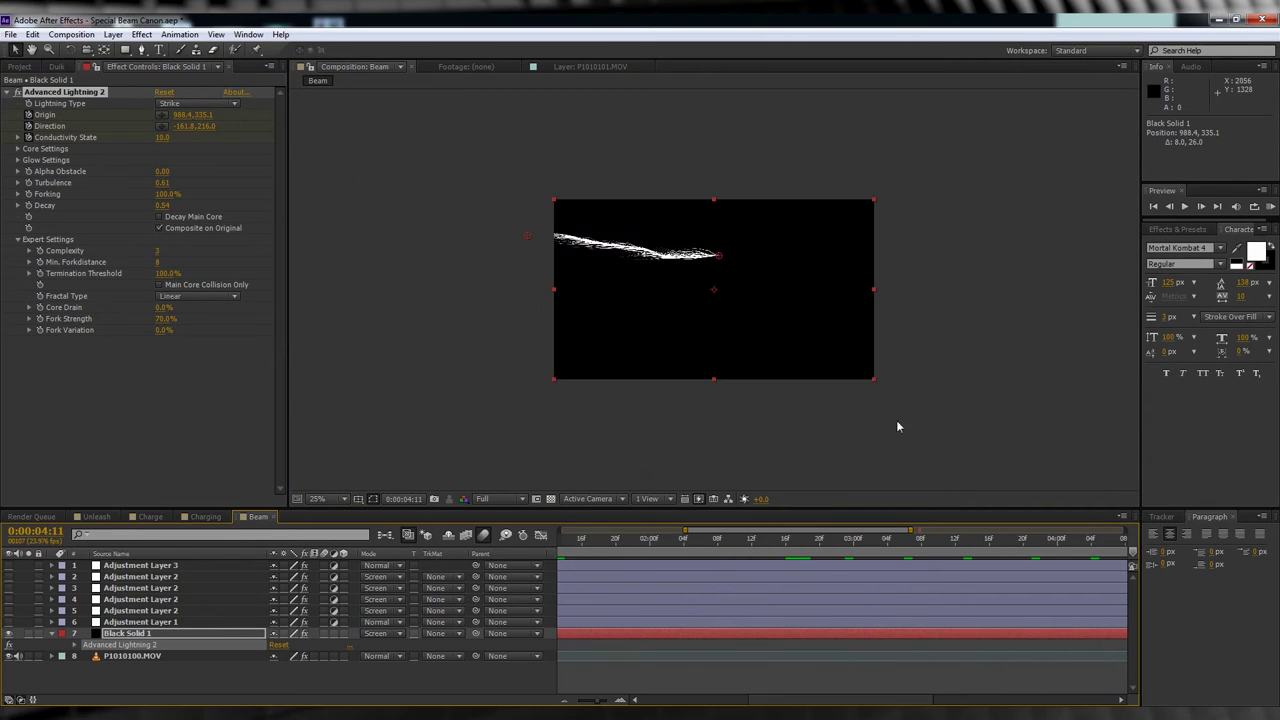
{"action": "left_click_drag", "start_coordinate": [604, 702], "coordinate": [564, 702]}
{"action": "key", "text": "k"}
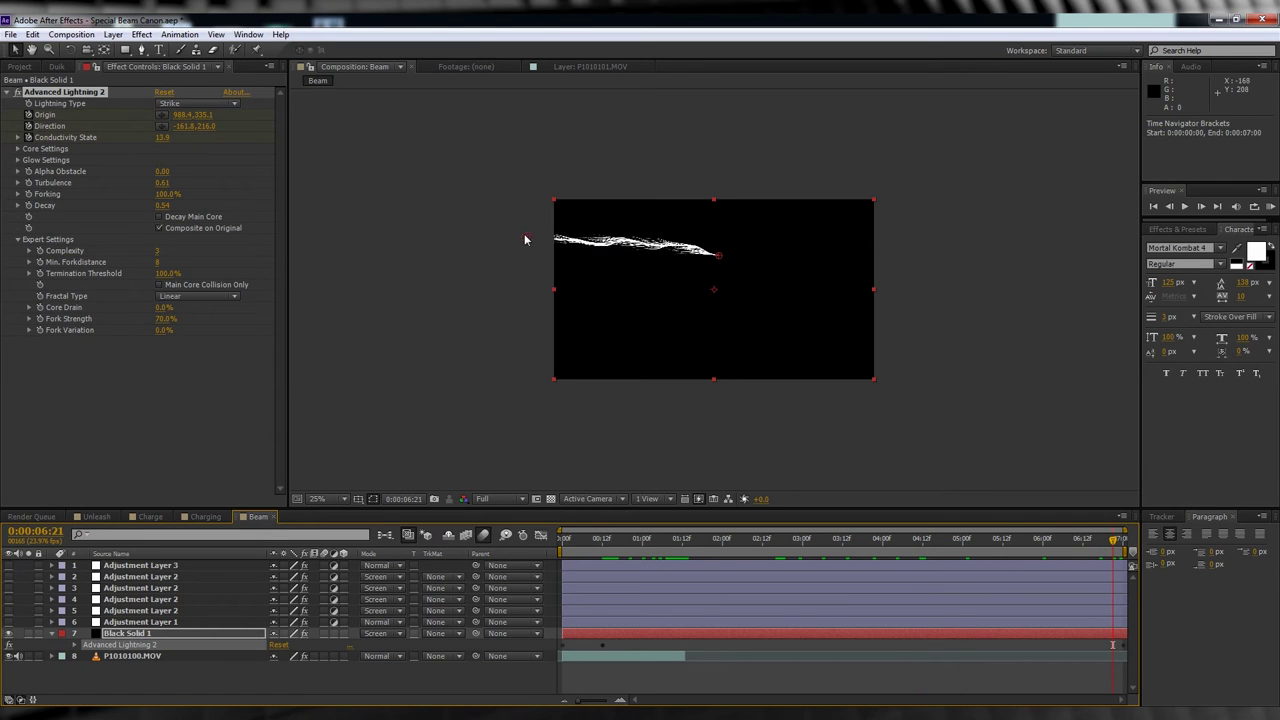
{"action": "left_click_drag", "start_coordinate": [525, 240], "coordinate": [334, 209]}
{"action": "key", "text": "comma"}
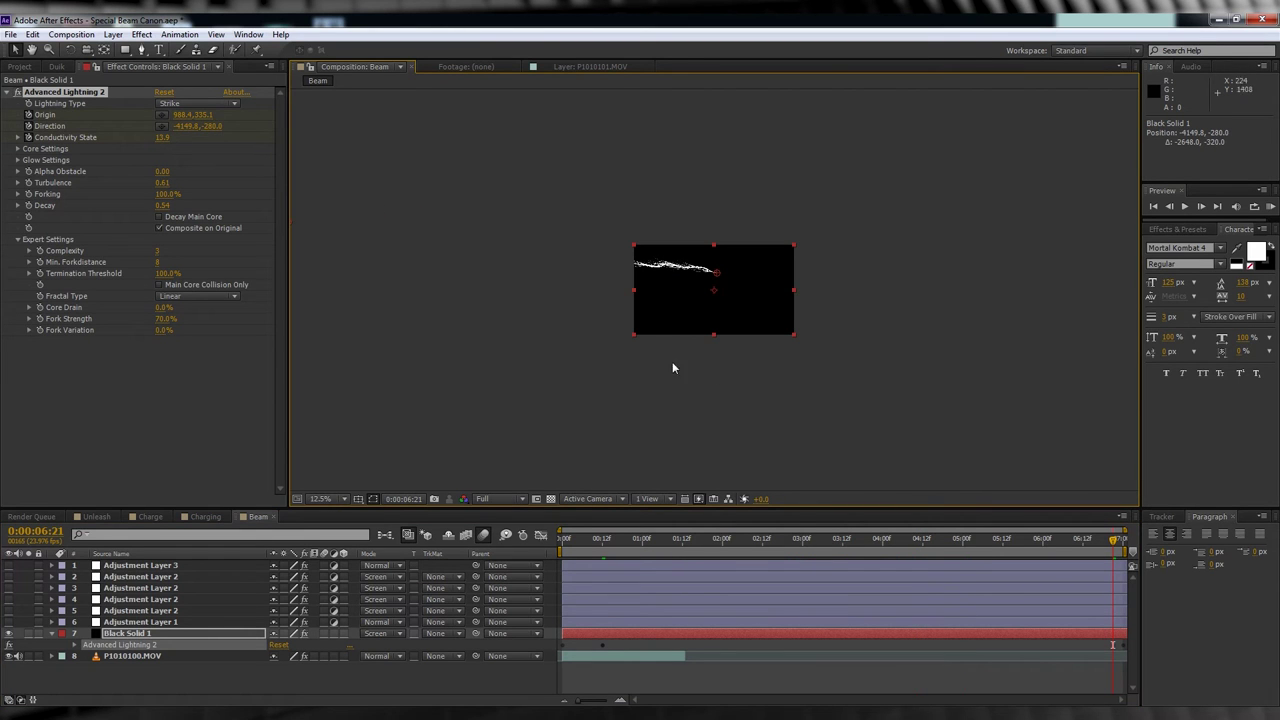
{"action": "left_click", "coordinate": [320, 498]}
{"action": "left_click", "coordinate": [326, 254]}
Collapse Direction onto the hand at frame 8, end the work area at 1:12, and RAM preview
{"action": "left_click_drag", "start_coordinate": [583, 540], "coordinate": [591, 540]}
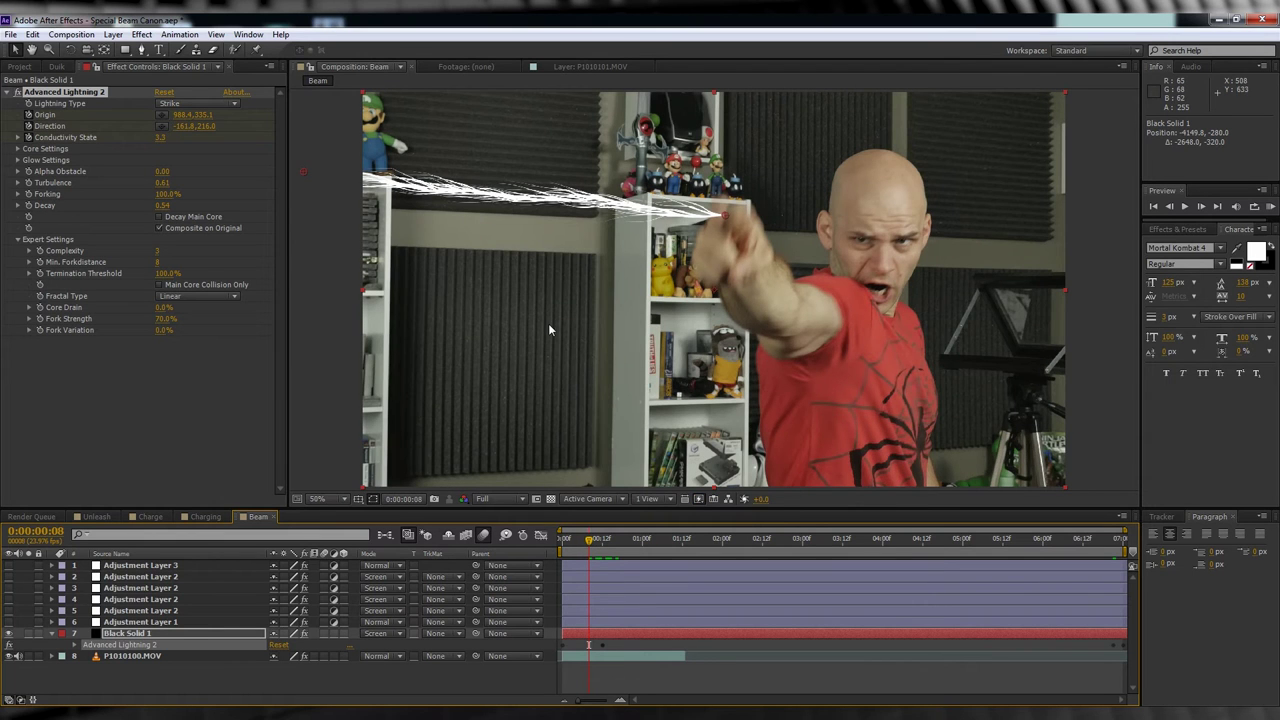
{"action": "key", "text": "comma"}
{"action": "left_click_drag", "start_coordinate": [341, 186], "coordinate": [725, 228]}
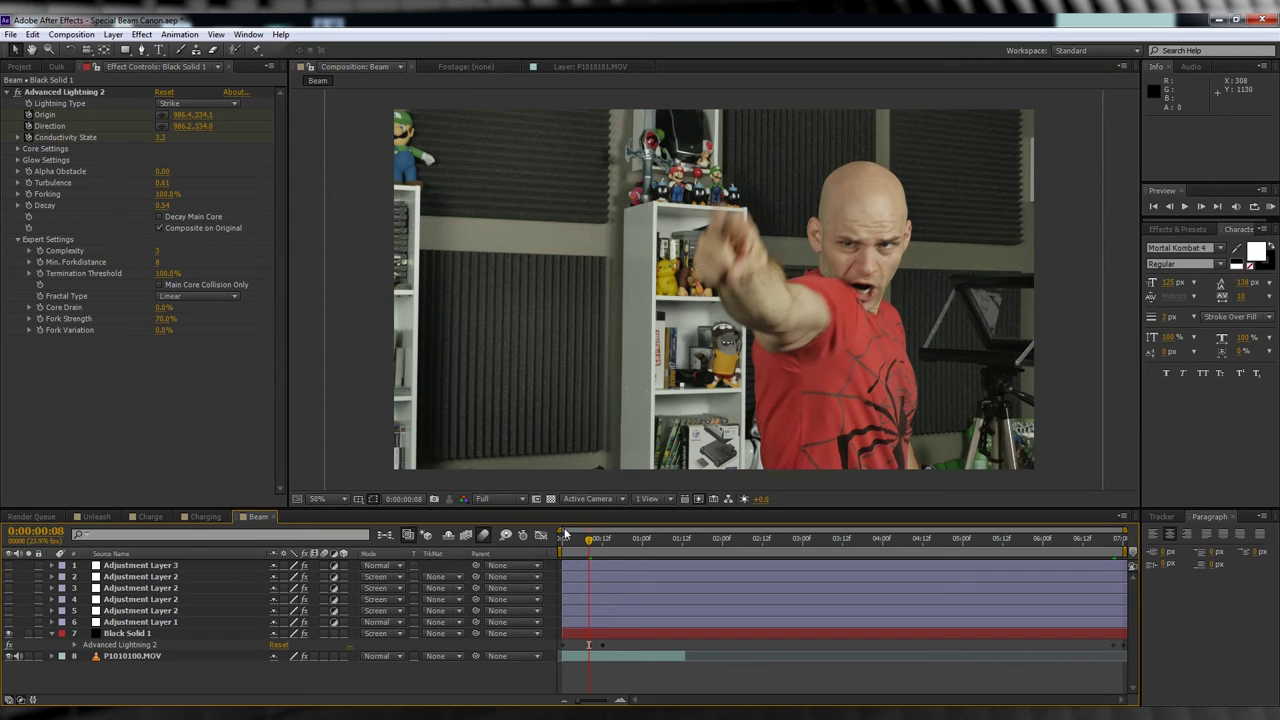
{"action": "left_click", "coordinate": [682, 540]}
{"action": "key", "text": "n"}
{"action": "key", "text": "KP_0"}
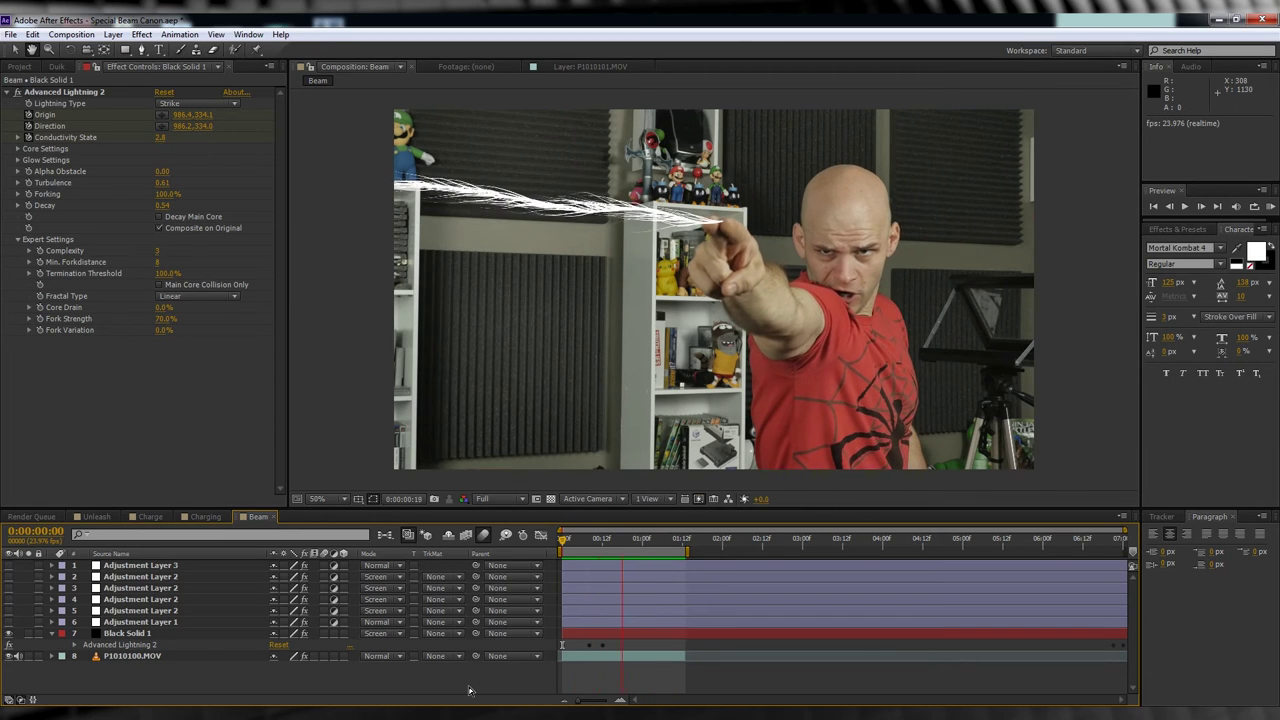
{"action": "key", "text": "space"}
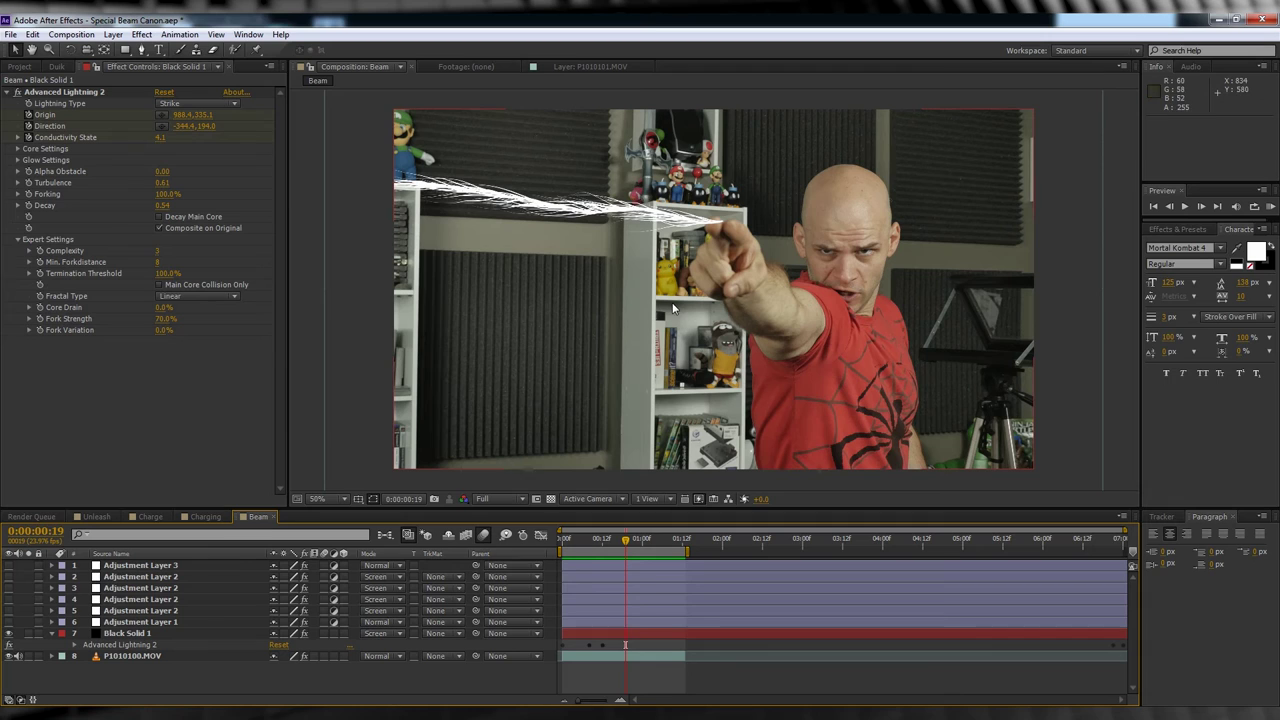
Delete P1010100.MOV and duplicate the Black Solid 1 lightning layer
{"action": "left_click", "coordinate": [141, 657]}
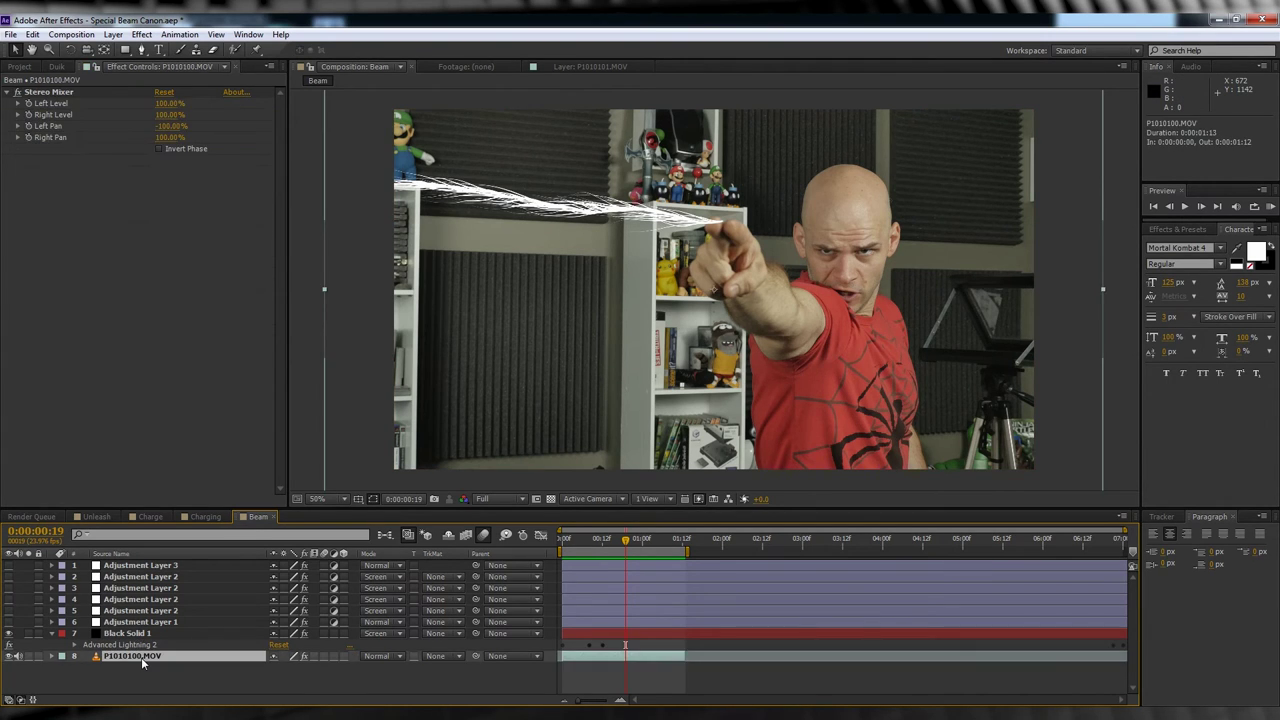
{"action": "key", "text": "Delete"}
{"action": "left_click", "coordinate": [139, 634]}
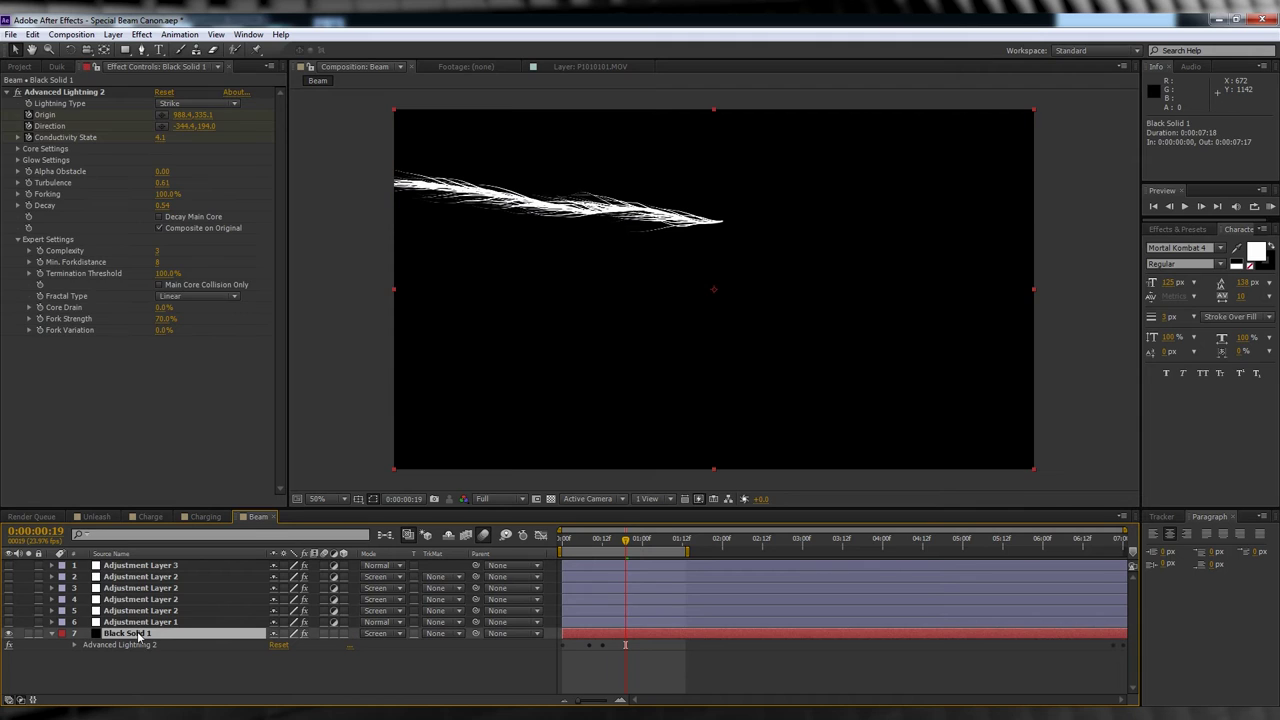
{"action": "key", "text": "ctrl+c"}
{"action": "key", "text": "ctrl+v"}
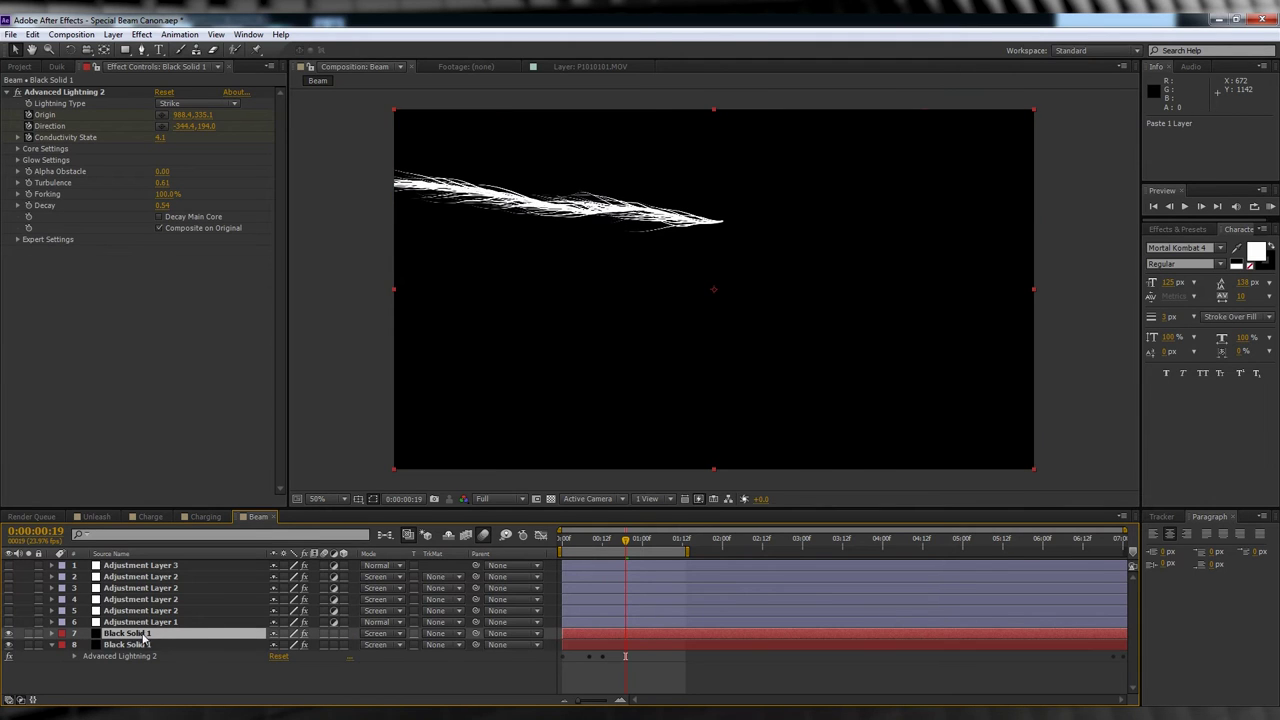
{"action": "left_click", "coordinate": [112, 638]}
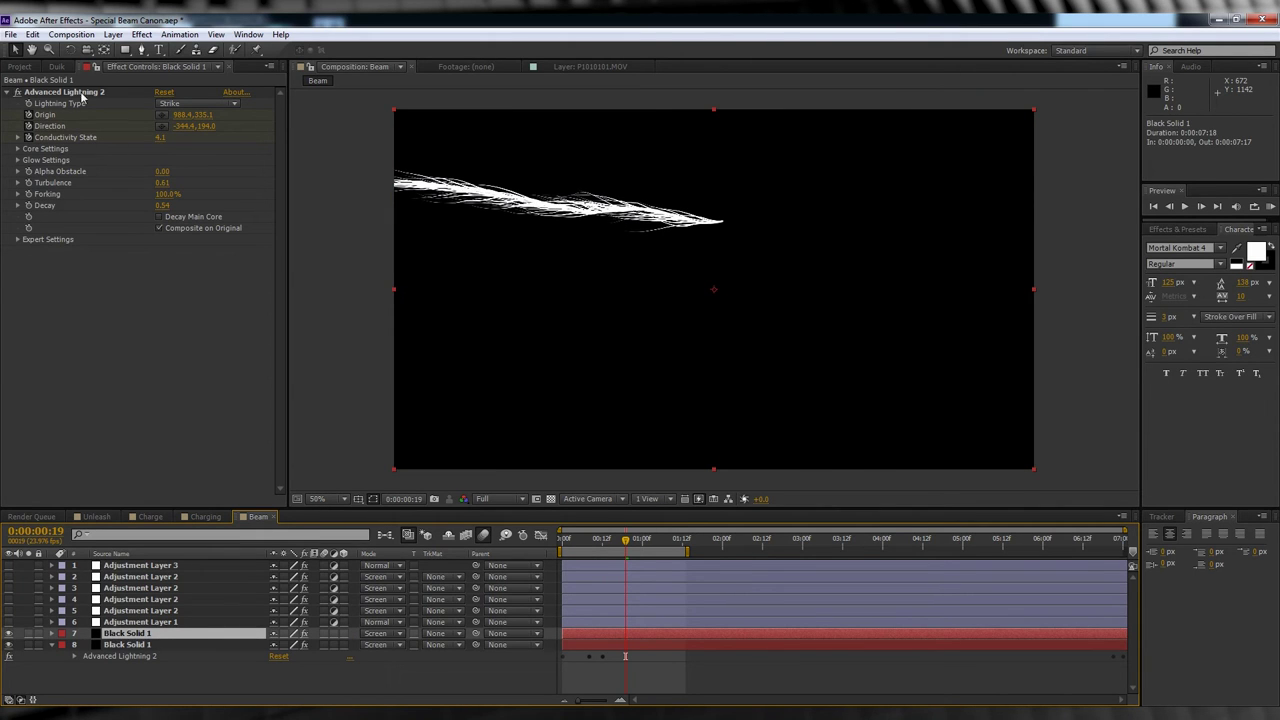
{"action": "left_click", "coordinate": [29, 126]}
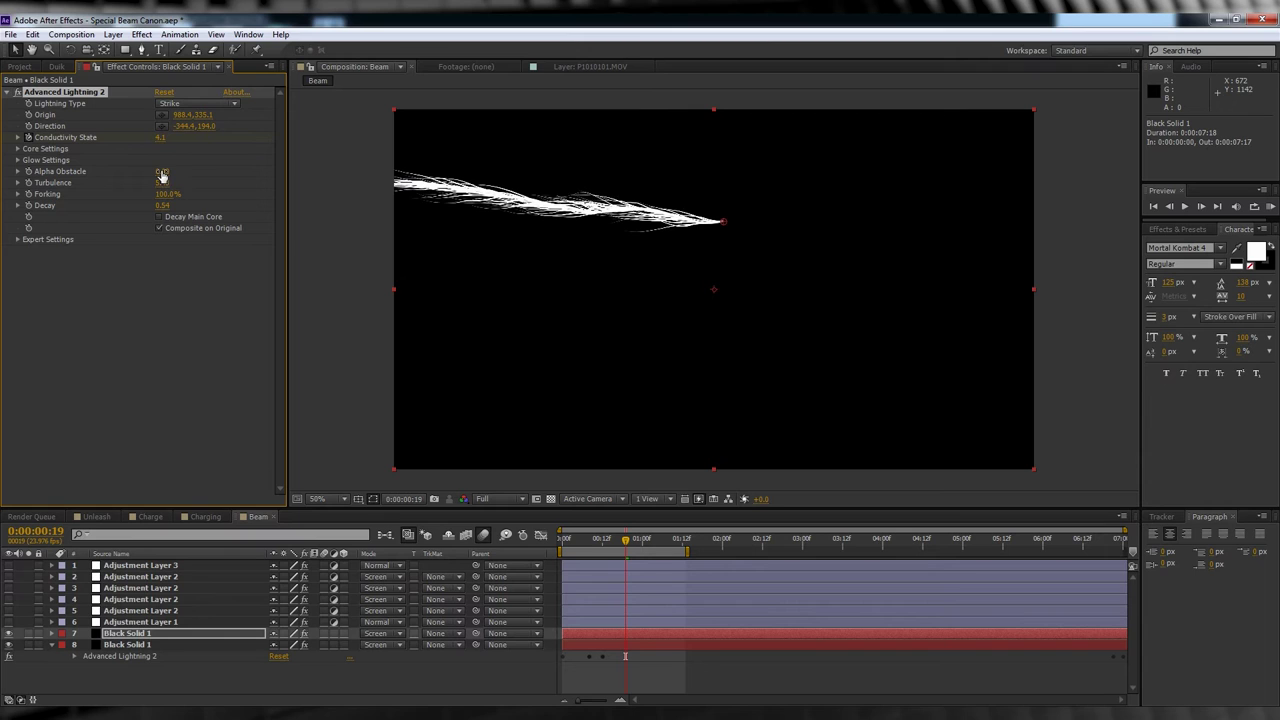
Set the copy's Decay to 0, lower Complexity, and set Min. Forkdistance to 78
{"action": "left_click", "coordinate": [165, 207]}
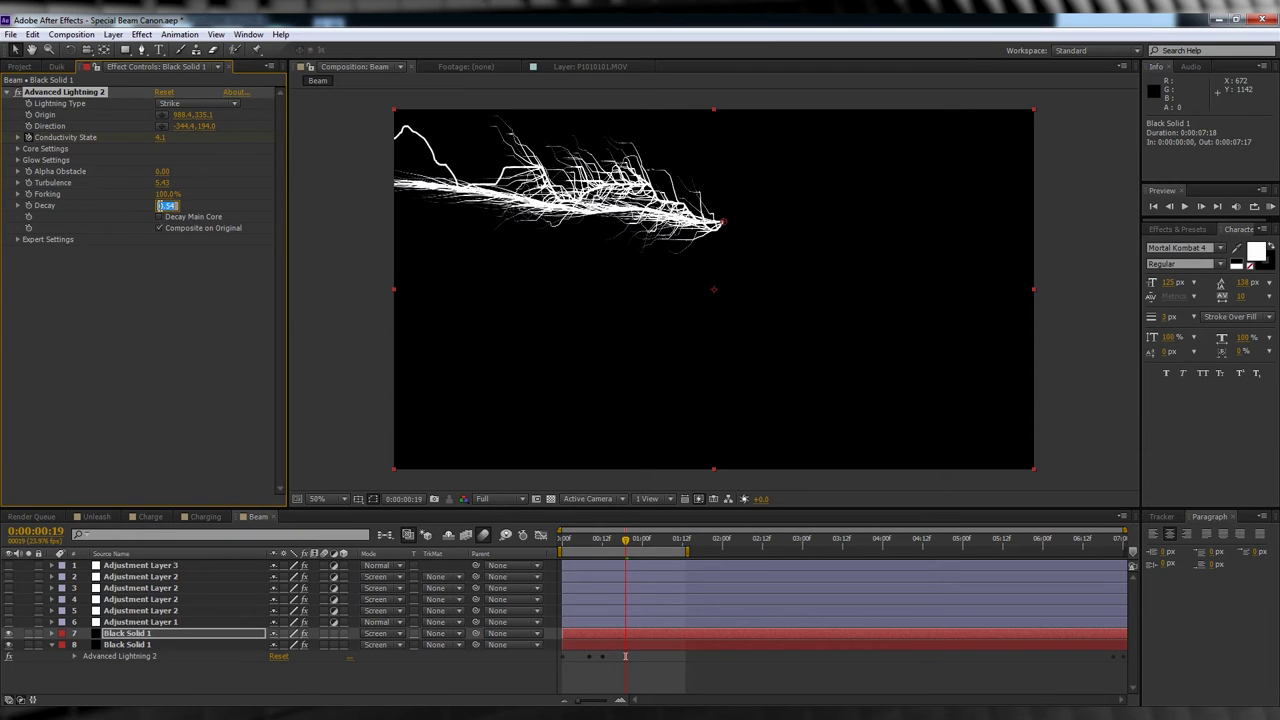
{"action": "type", "text": "0"}
{"action": "key", "text": "Return"}
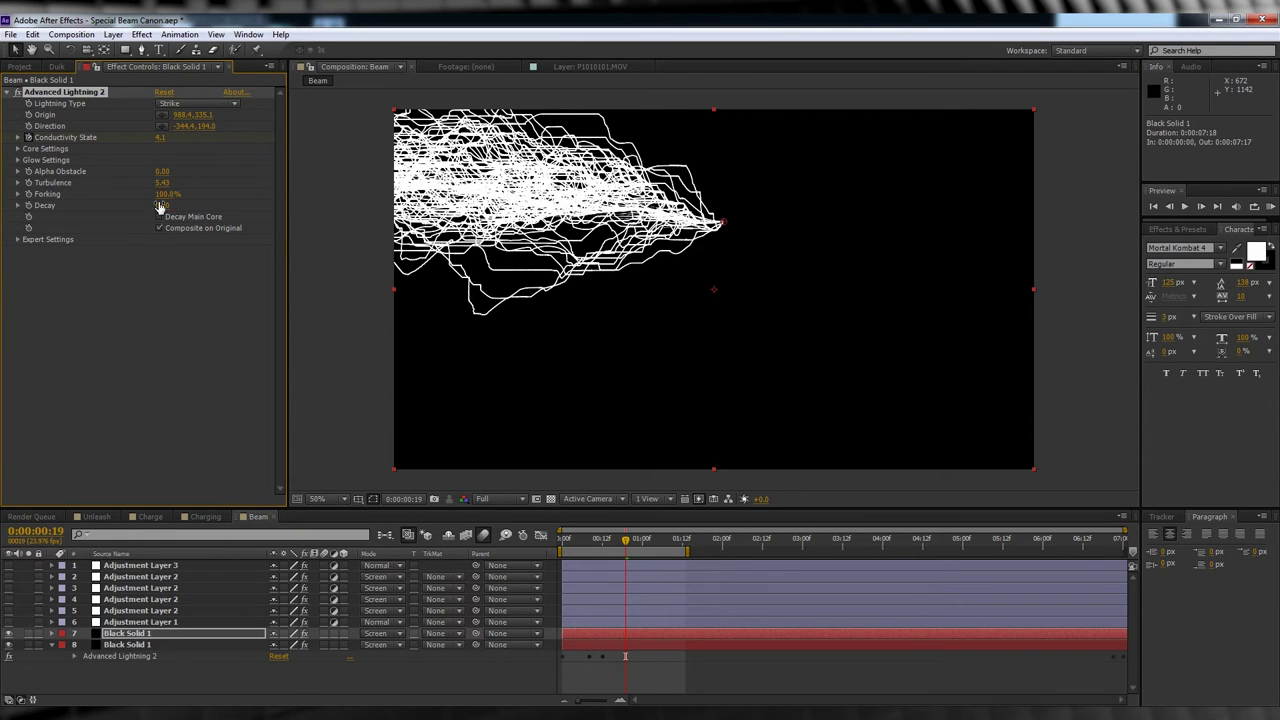
{"action": "left_click", "coordinate": [18, 240]}
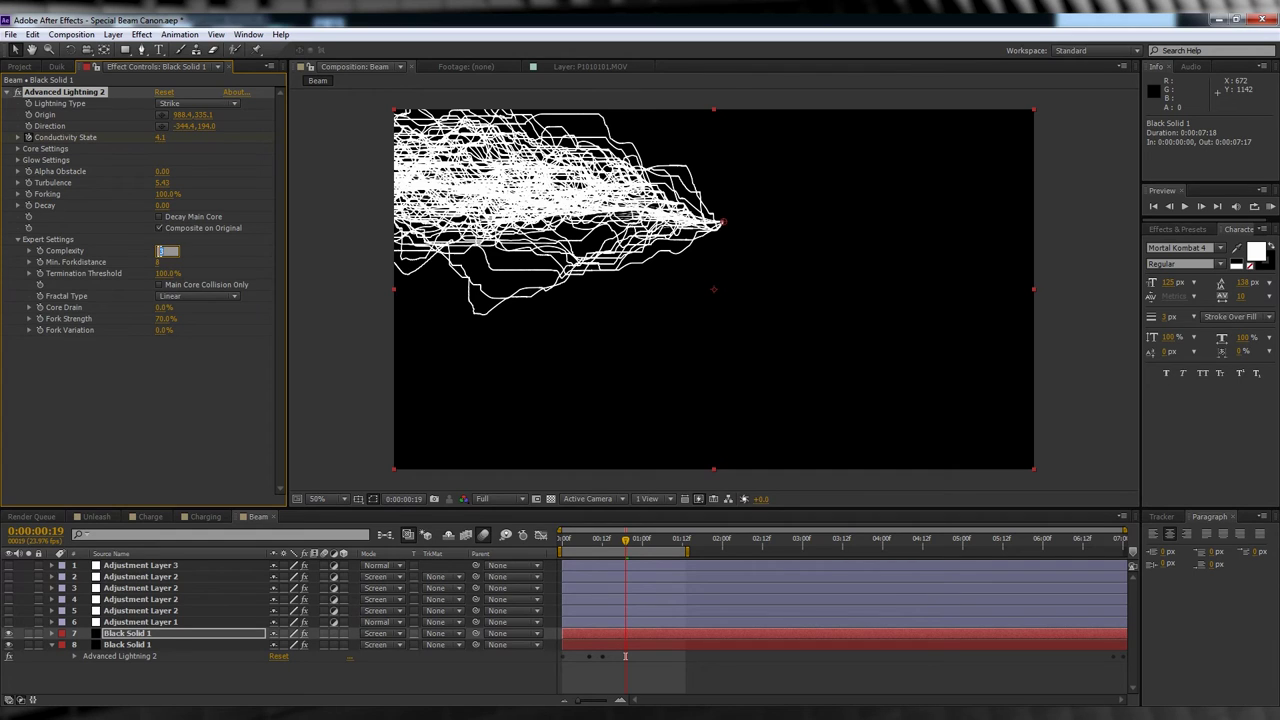
{"action": "left_click_drag", "start_coordinate": [158, 257], "coordinate": [155, 262]}
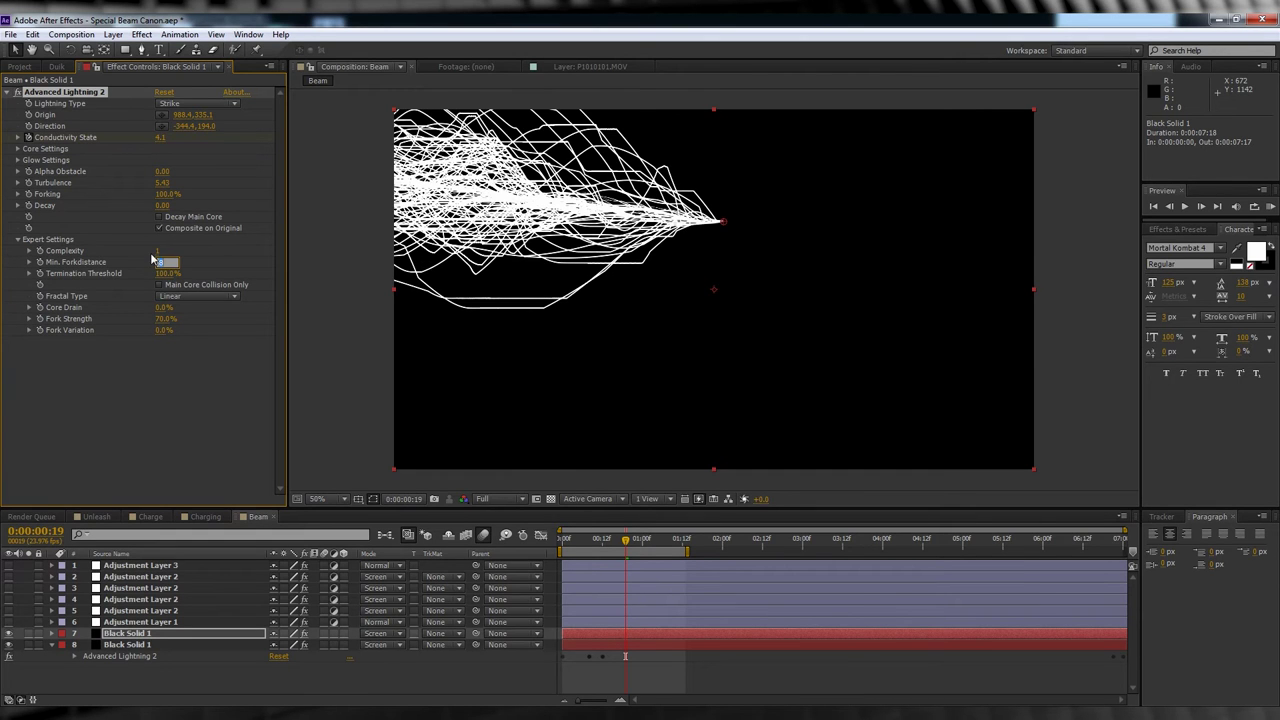
{"action": "key", "text": "Return"}
Switch Fractal Type to Semi Linear, Fork Variation to 100%, and move Direction to 691.6, 242.0
{"action": "left_click", "coordinate": [185, 297]}
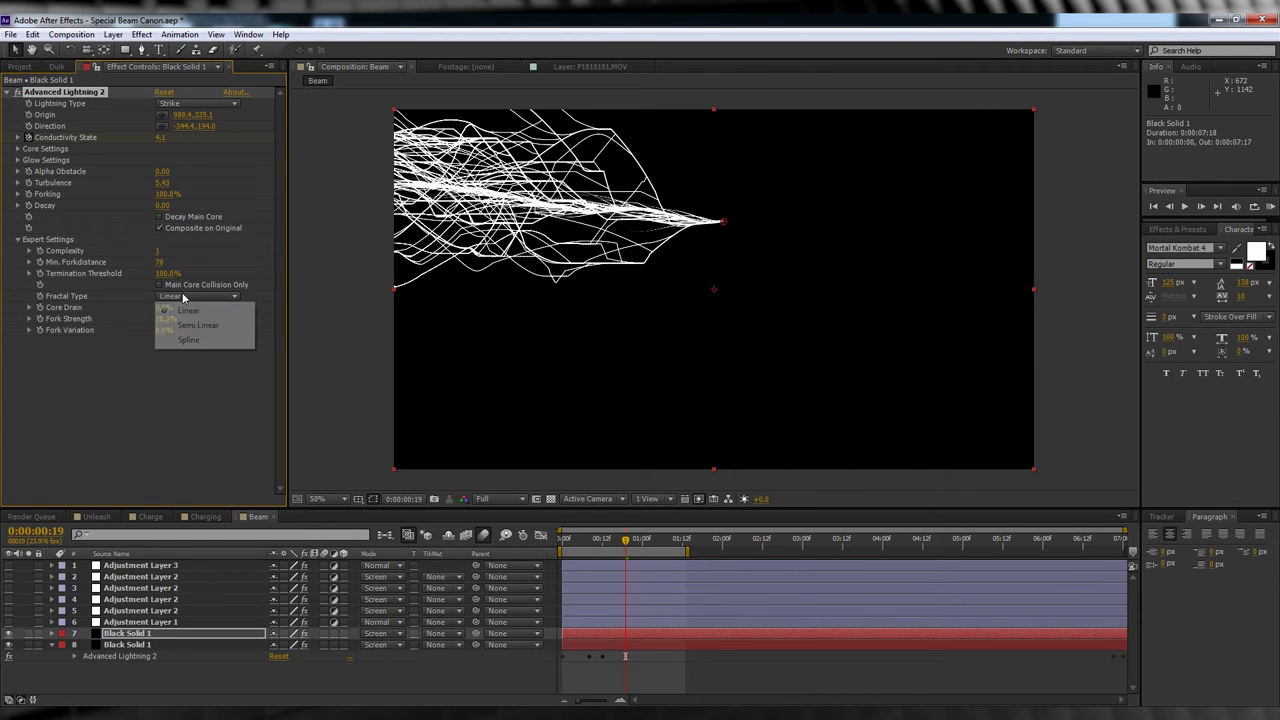
{"action": "left_click", "coordinate": [180, 322]}
{"action": "left_click_drag", "start_coordinate": [163, 331], "coordinate": [267, 328]}
{"action": "key", "text": "comma"}
{"action": "key", "text": "comma"}
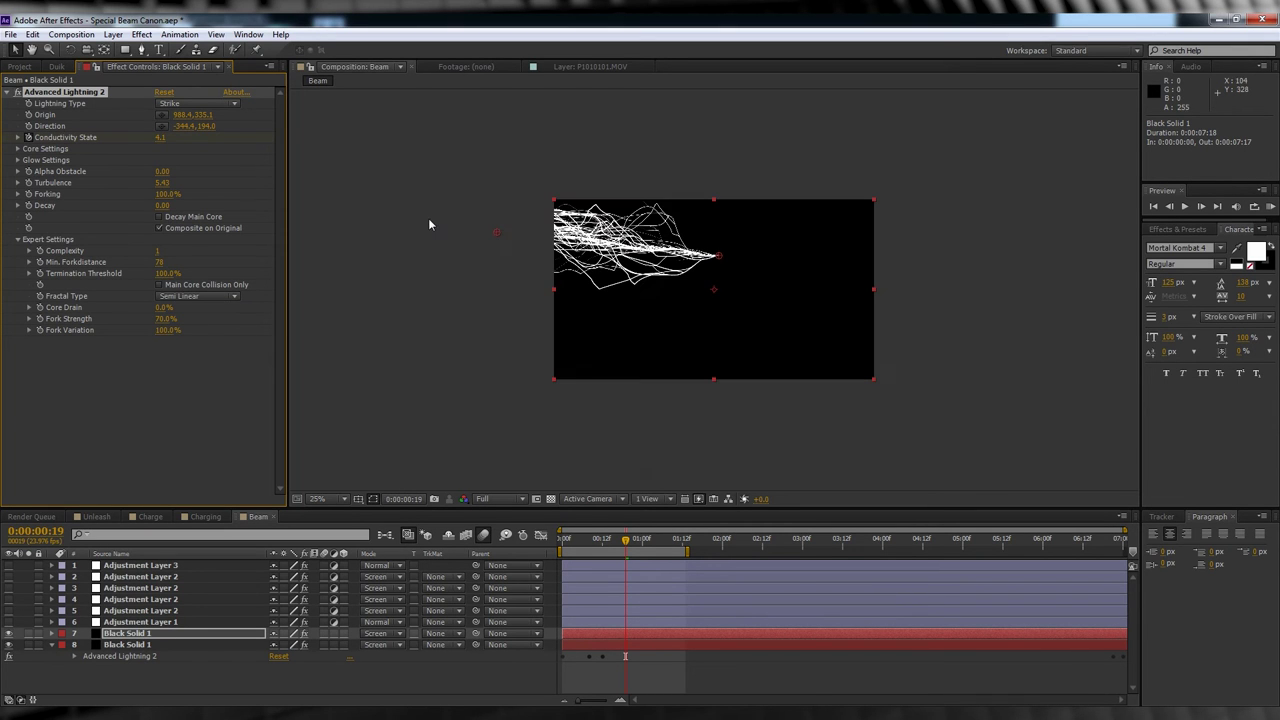
{"action": "left_click_drag", "start_coordinate": [495, 232], "coordinate": [669, 241]}
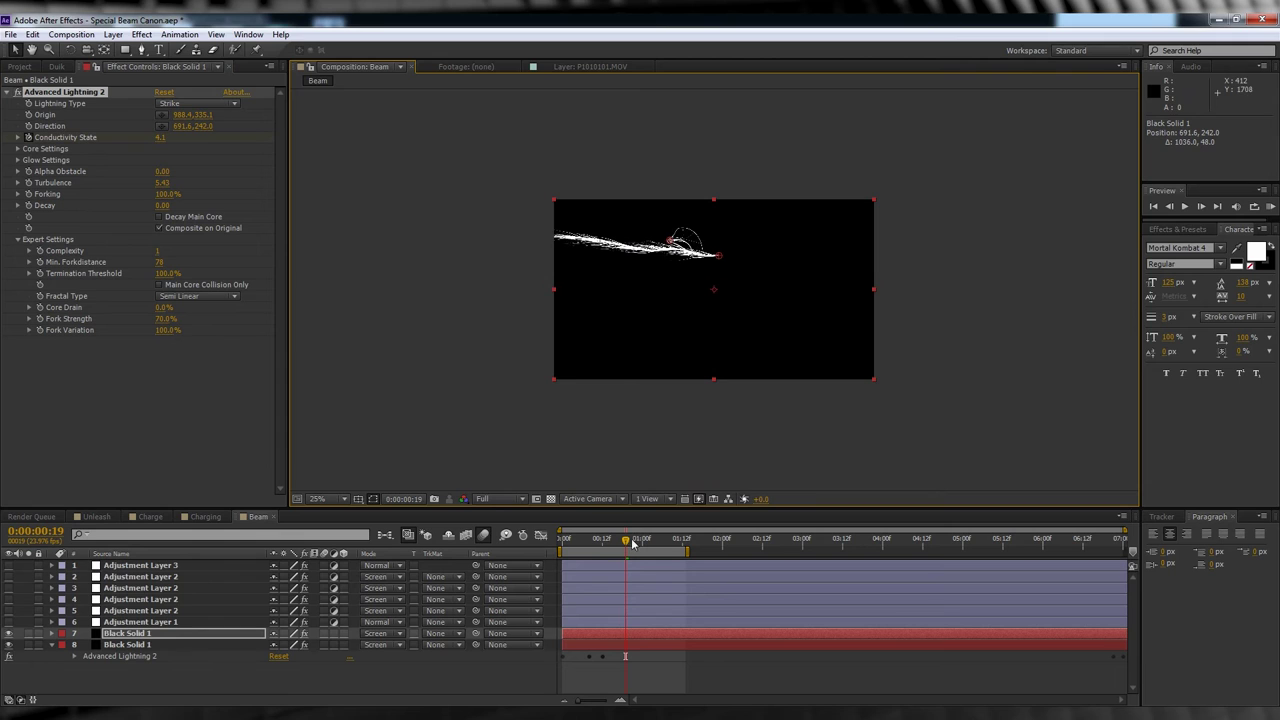
Keyframe the copy's Origin near frame 9 and swing its end toward the top-left
{"action": "left_click_drag", "start_coordinate": [627, 541], "coordinate": [592, 541]}
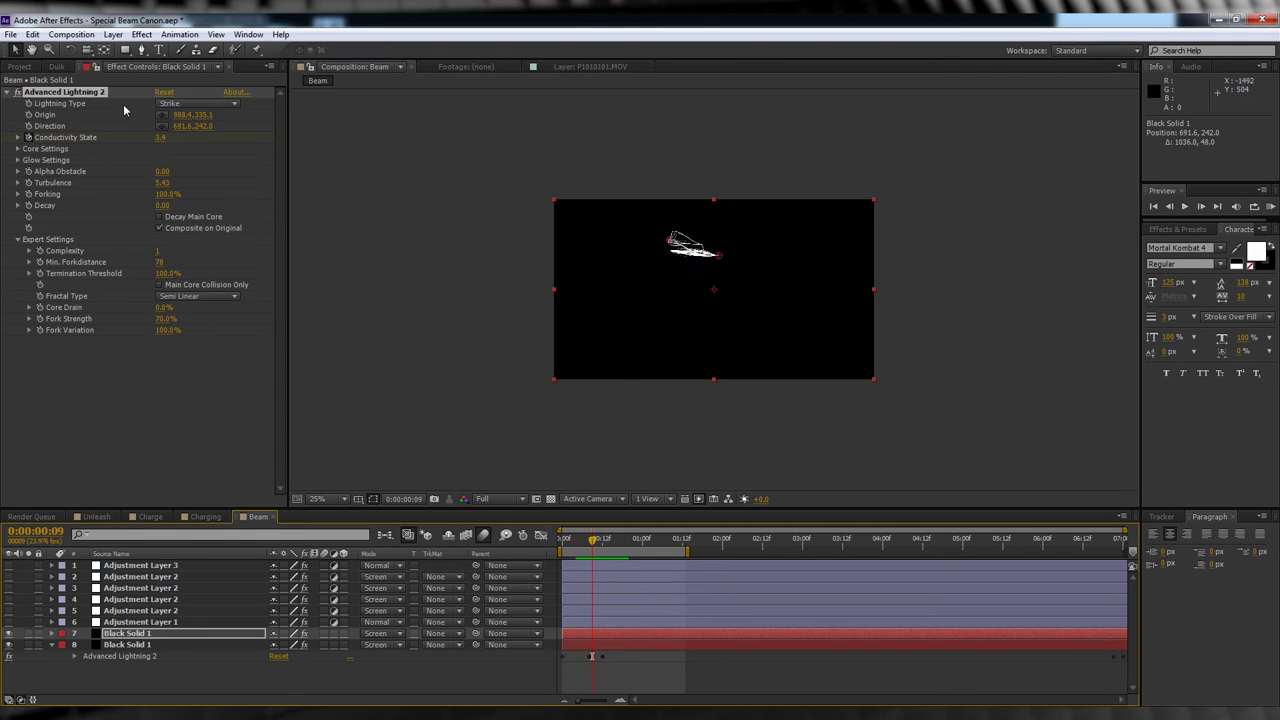
{"action": "key", "text": "period"}
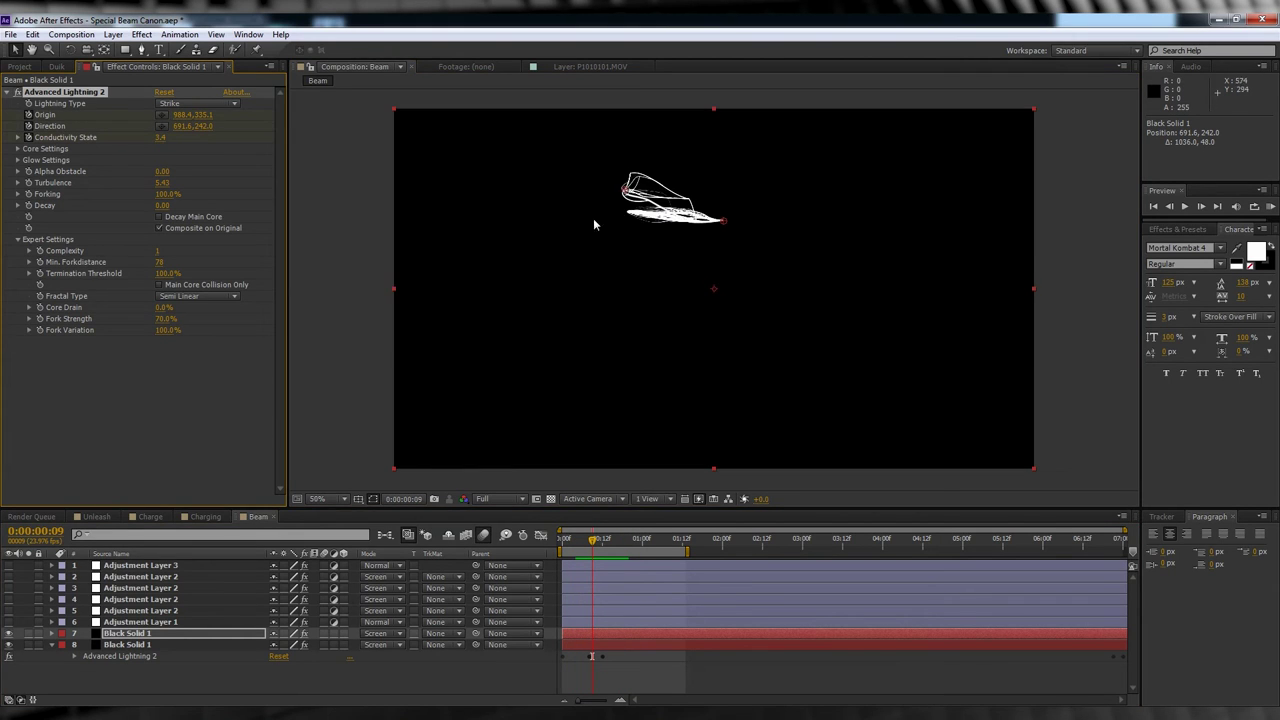
{"action": "key", "text": "Page_Down"}
{"action": "key", "text": "Page_Down"}
{"action": "left_click_drag", "start_coordinate": [724, 221], "coordinate": [720, 225]}
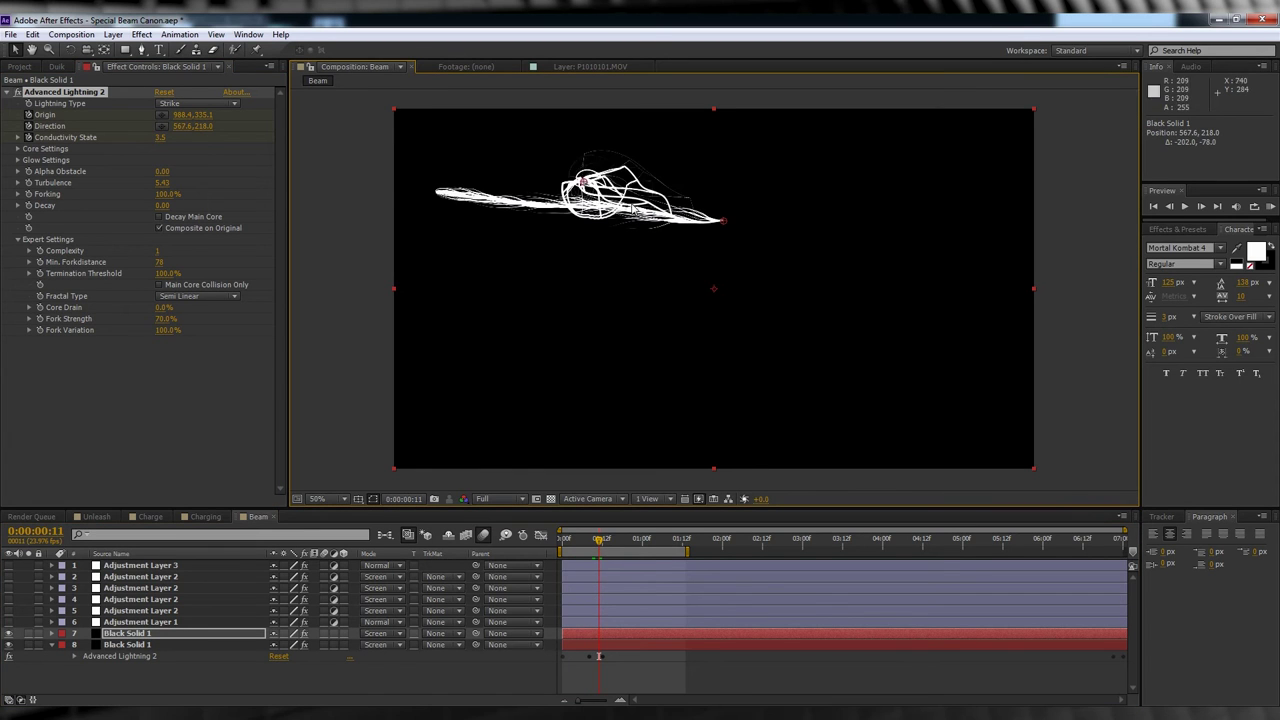
{"action": "key", "text": "Page_Down"}
{"action": "key", "text": "Page_Down"}
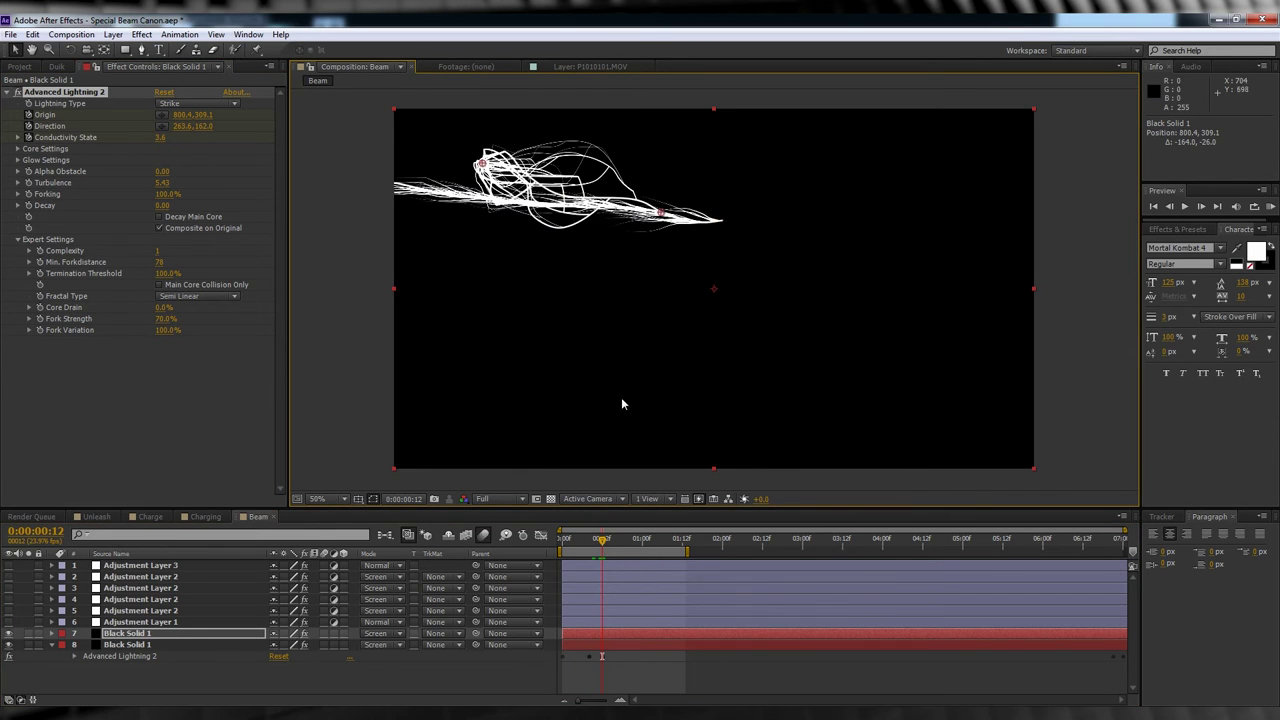
{"action": "left_click_drag", "start_coordinate": [482, 163], "coordinate": [332, 131]}
Move the Origin further left at frame 18, then review the motion from frame 9
{"action": "key", "text": "Page_Down"}
{"action": "key", "text": "Page_Down"}
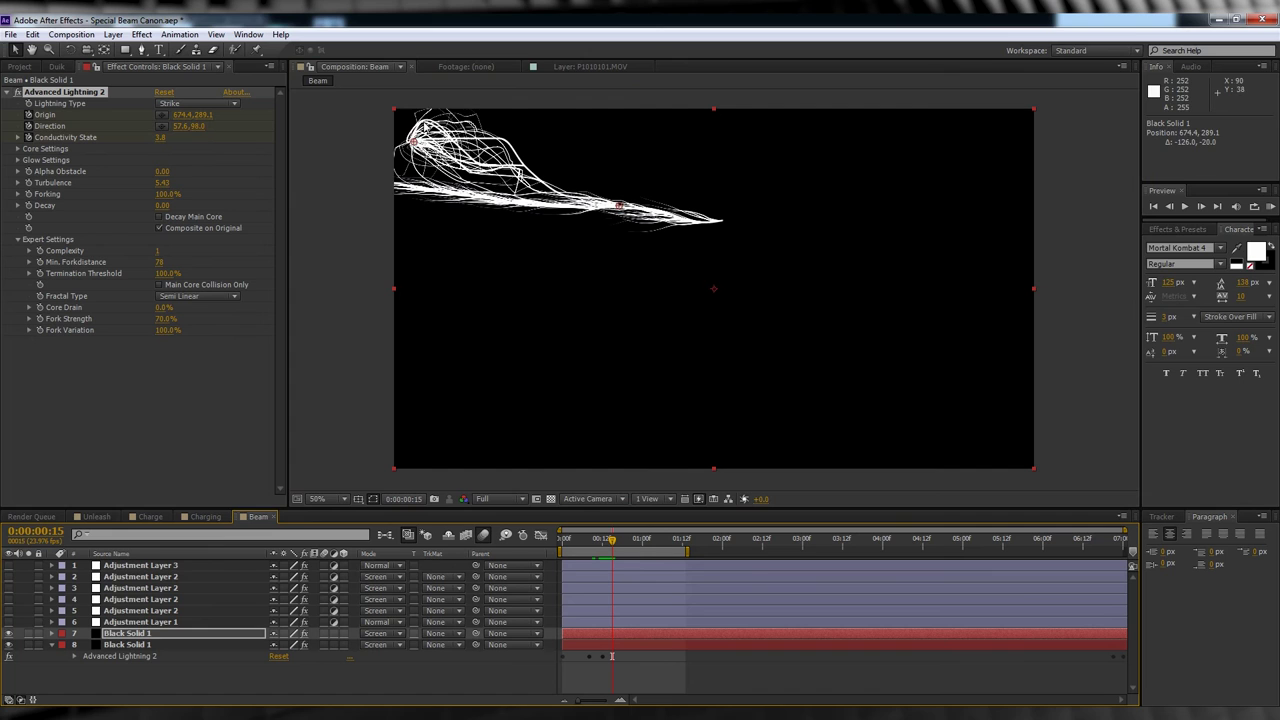
{"action": "key", "text": "Page_Down"}
{"action": "left_click_drag", "start_coordinate": [620, 205], "coordinate": [434, 186]}
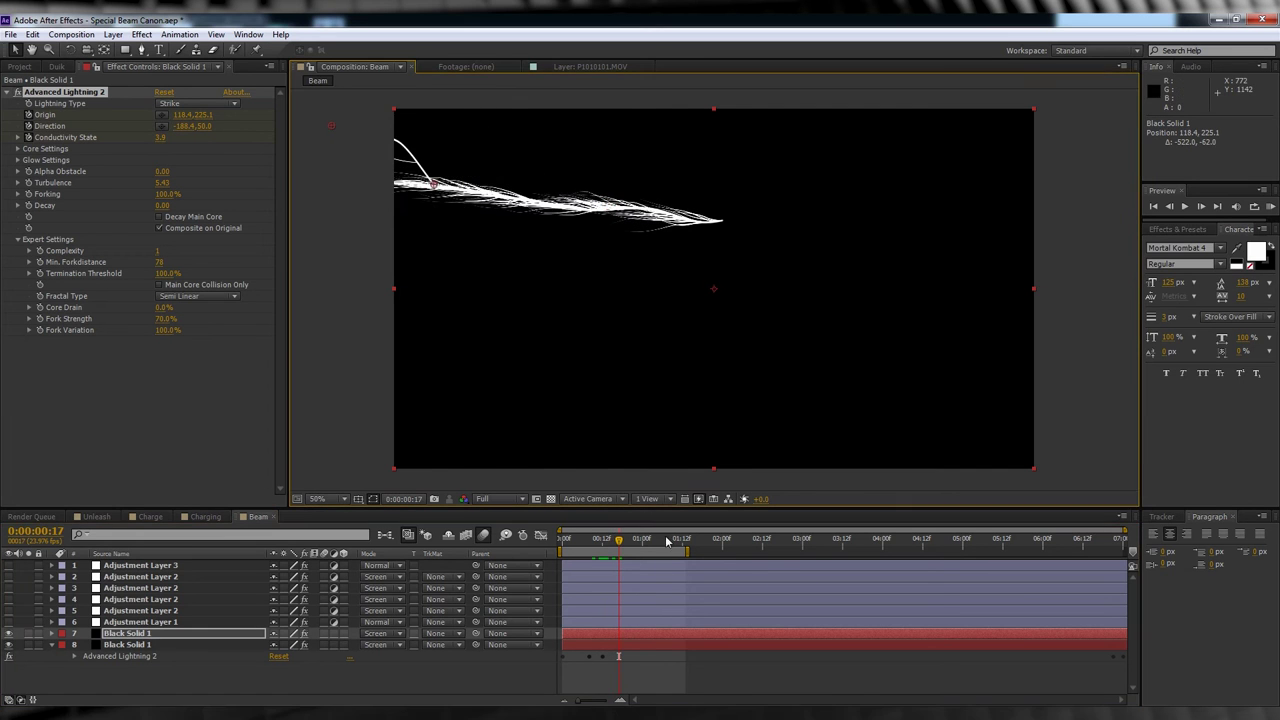
{"action": "key", "text": "Page_Down"}
{"action": "key", "text": "Page_Down"}
{"action": "left_click_drag", "start_coordinate": [565, 545], "coordinate": [607, 549]}
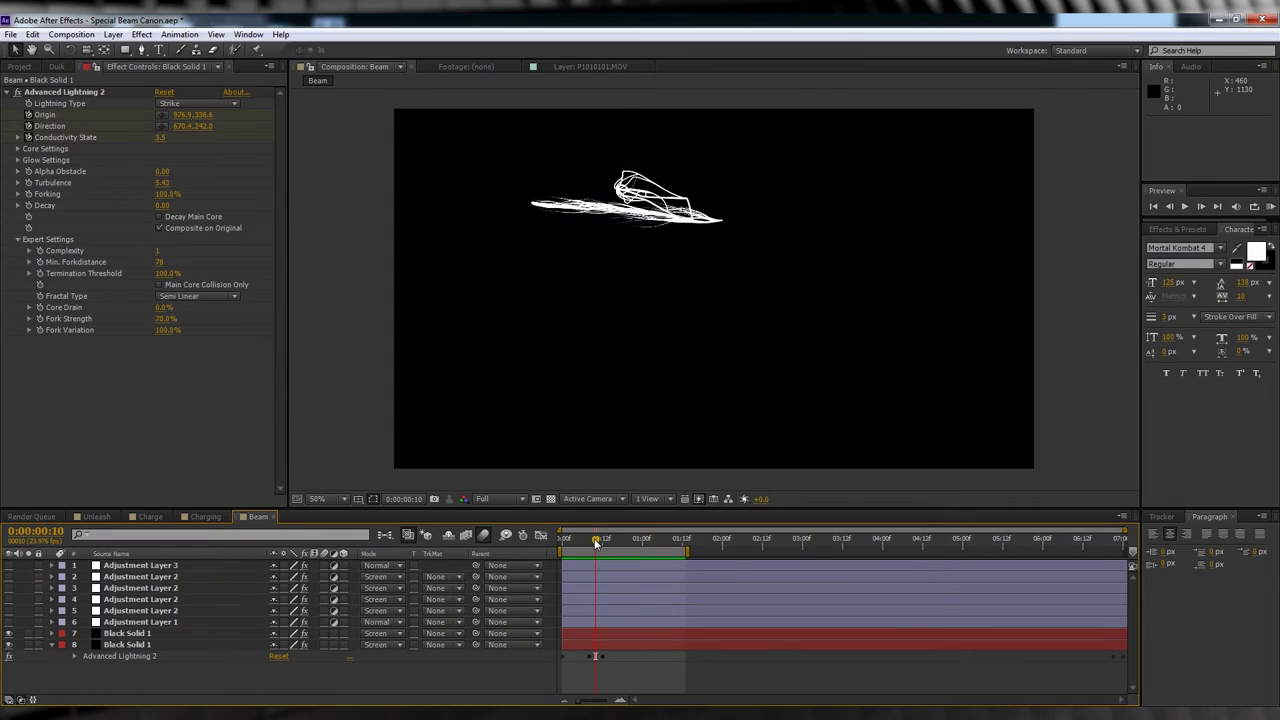
{"action": "left_click_drag", "start_coordinate": [596, 541], "coordinate": [621, 543]}
{"action": "left_click", "coordinate": [591, 634]}
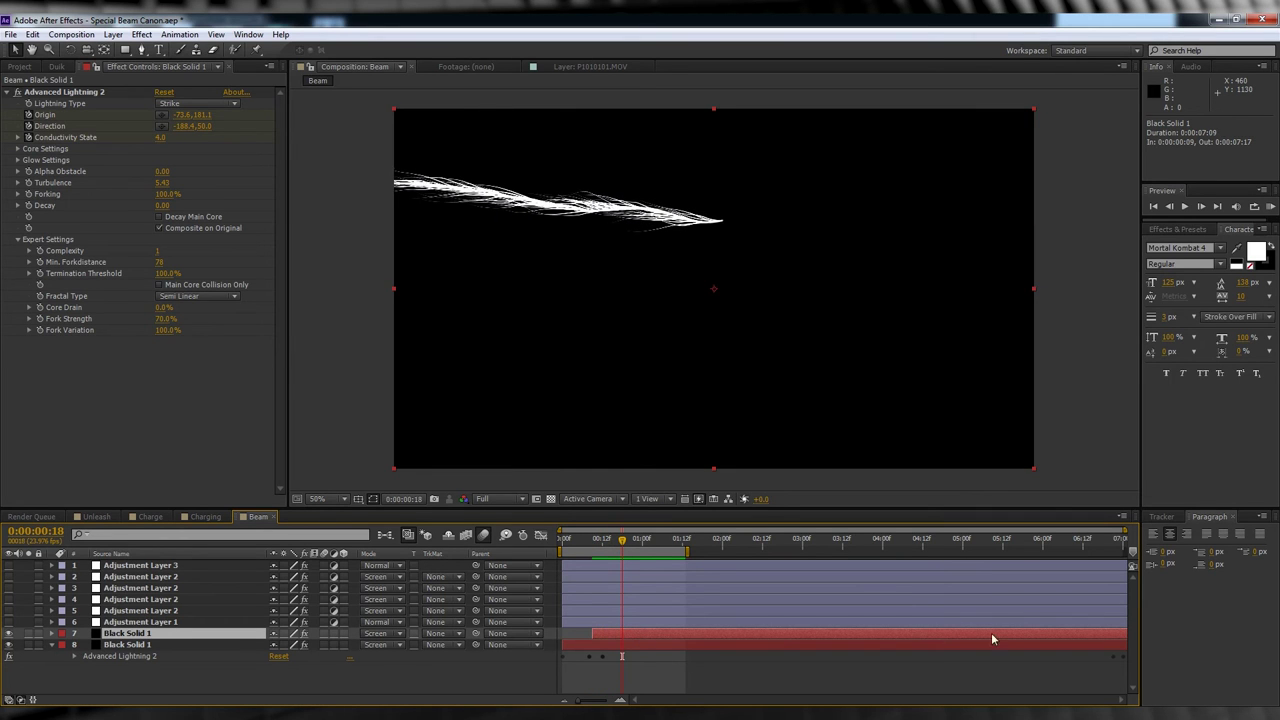
Trim the lightning copy's out point at the playhead and paste a third copy
{"action": "key", "text": "alt+]"}
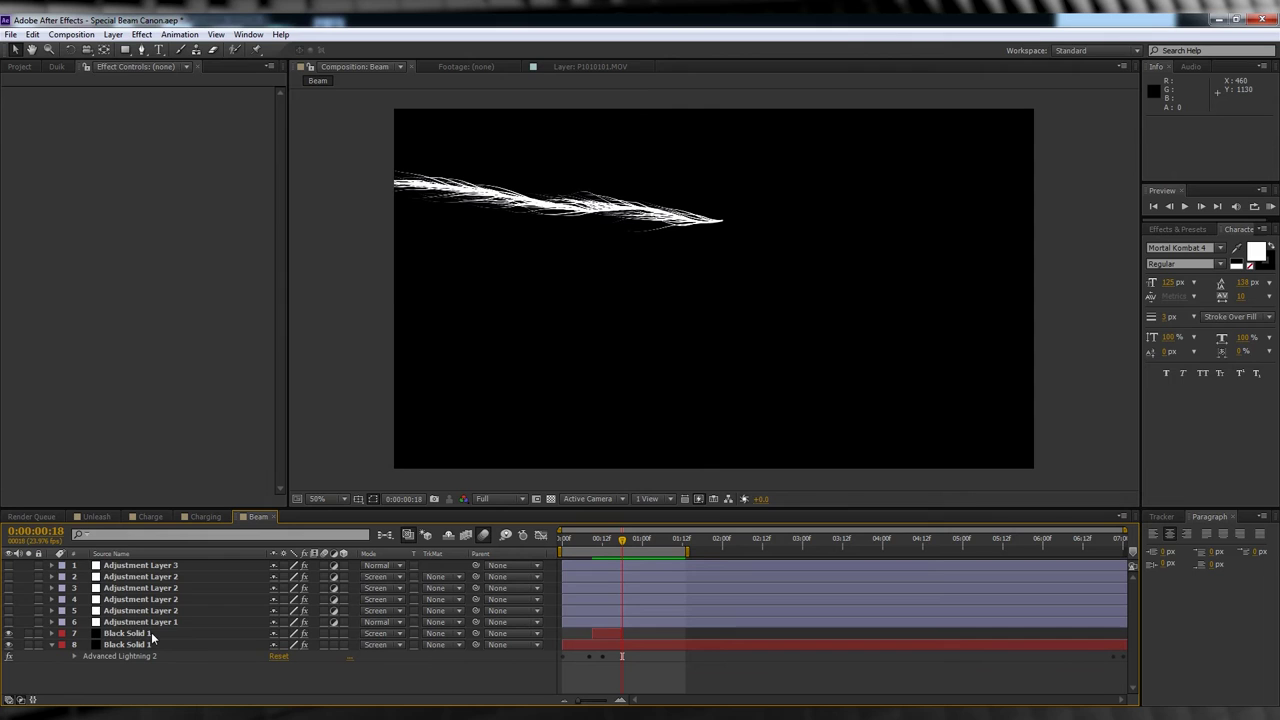
{"action": "left_click", "coordinate": [133, 636]}
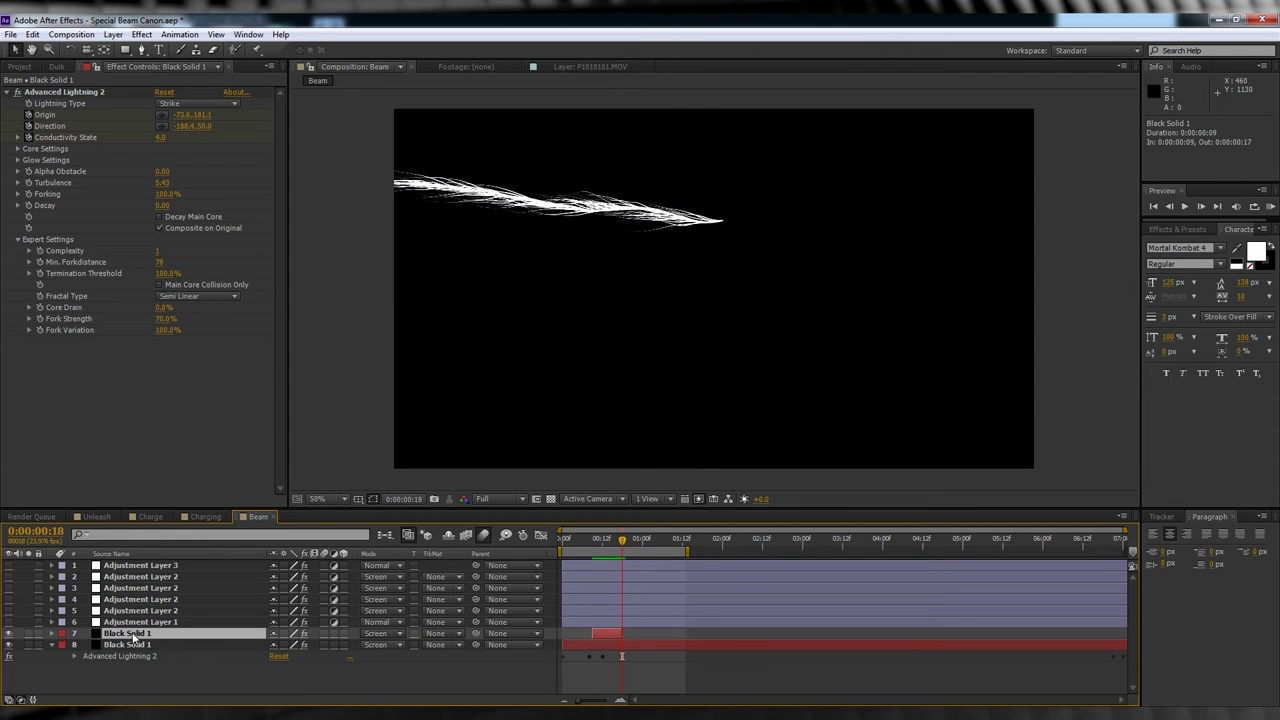
{"action": "key", "text": "ctrl+v"}
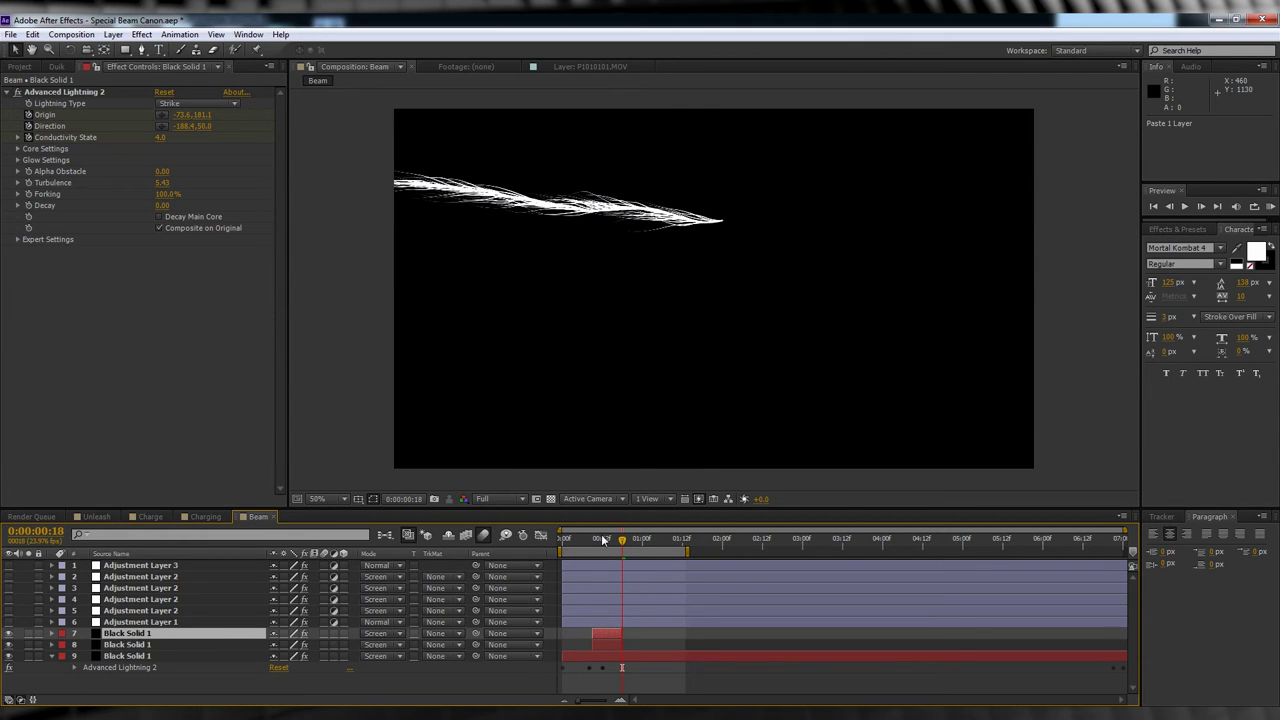
{"action": "left_click", "coordinate": [603, 540]}
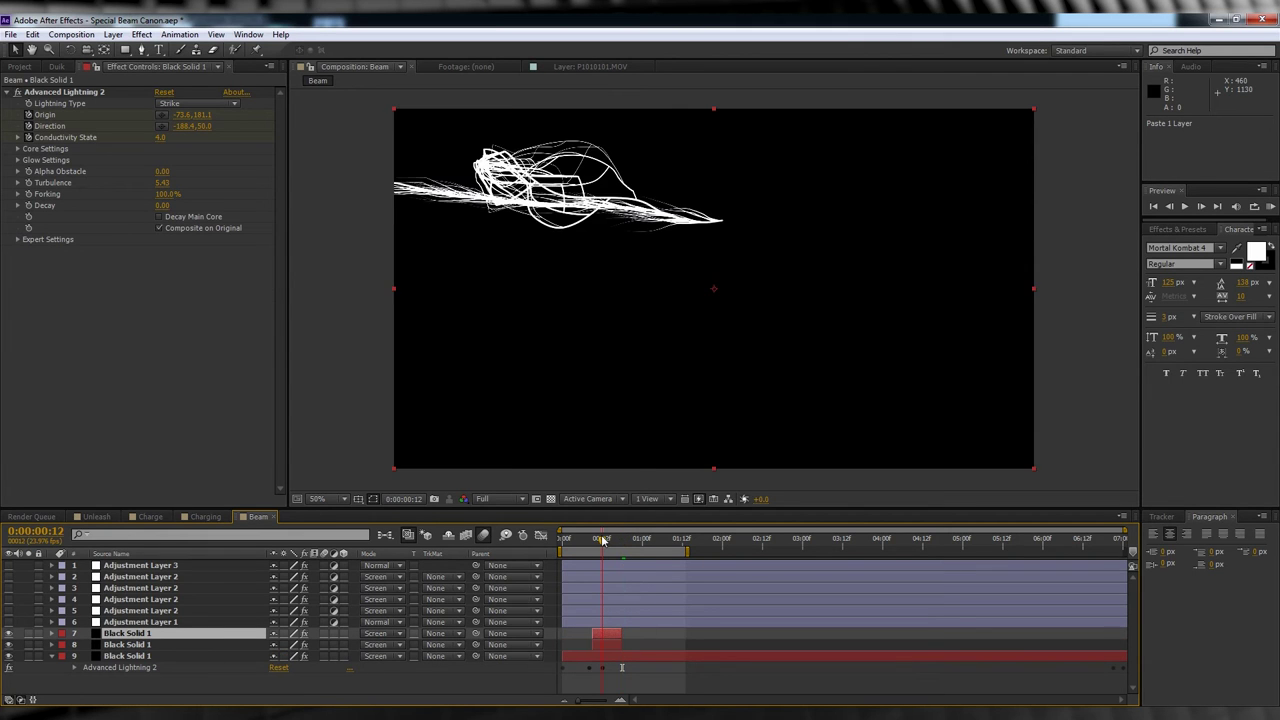
Flip the new bolt vertically, rotate it 14°, and move it over the upper bolt
{"action": "left_click", "coordinate": [113, 34]}
{"action": "mouse_move", "coordinate": [280, 184]}
{"action": "left_click", "coordinate": [425, 306]}
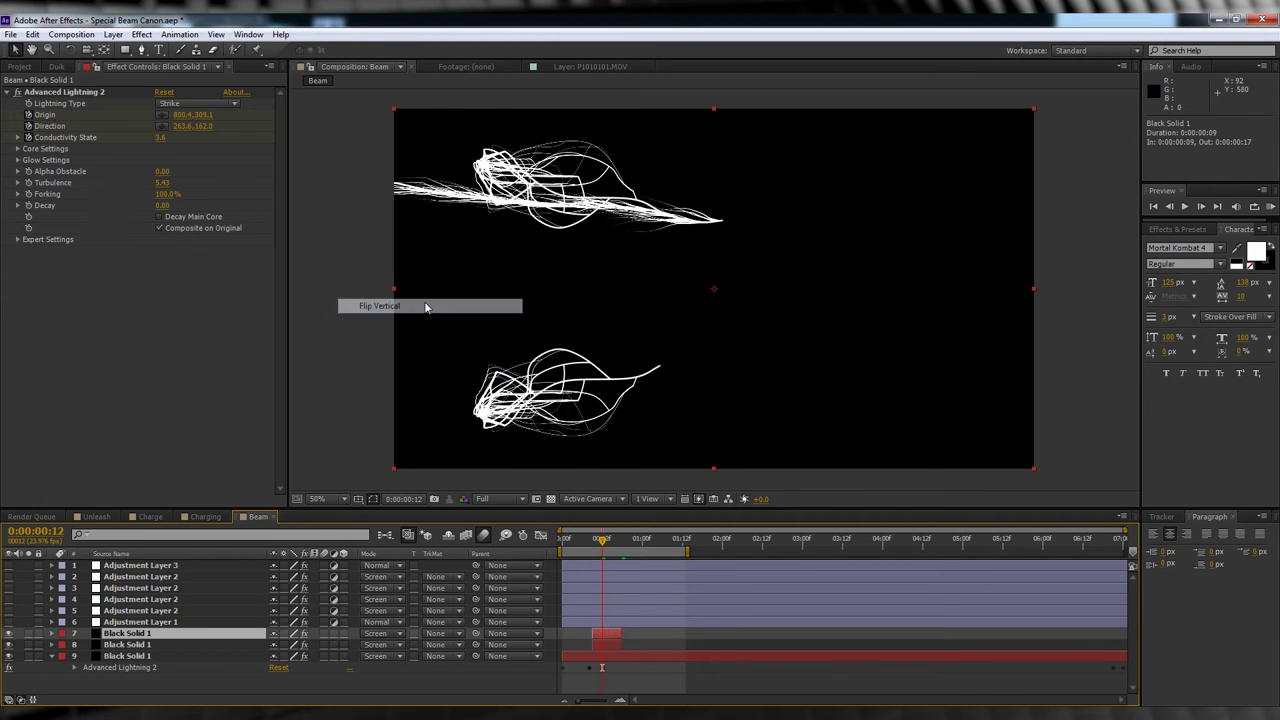
{"action": "left_click_drag", "start_coordinate": [548, 392], "coordinate": [550, 236]}
{"action": "key", "text": "r"}
{"action": "left_click_drag", "start_coordinate": [283, 645], "coordinate": [312, 645]}
{"action": "left_click_drag", "start_coordinate": [604, 208], "coordinate": [630, 297]}
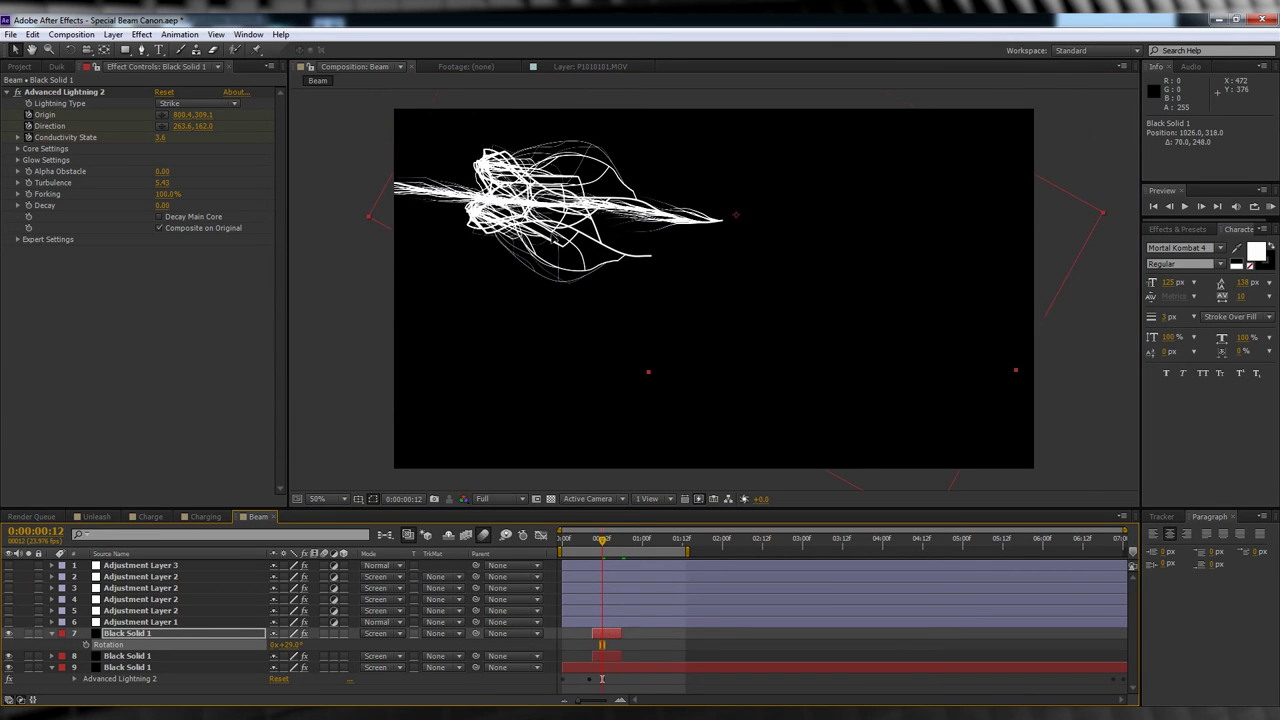
{"action": "left_click_drag", "start_coordinate": [292, 645], "coordinate": [281, 645]}
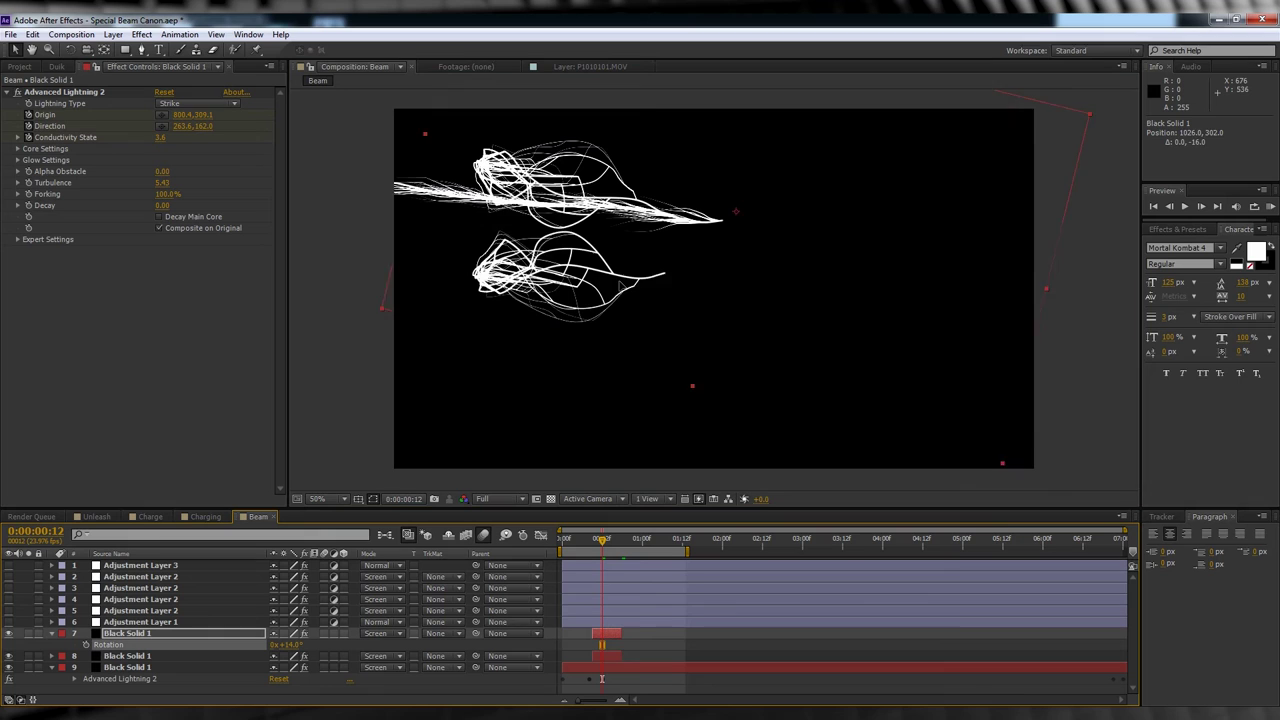
{"action": "left_click_drag", "start_coordinate": [560, 280], "coordinate": [557, 218]}
Reshape the bolt by moving its Direction point, then check it across frames
{"action": "key", "text": "comma"}
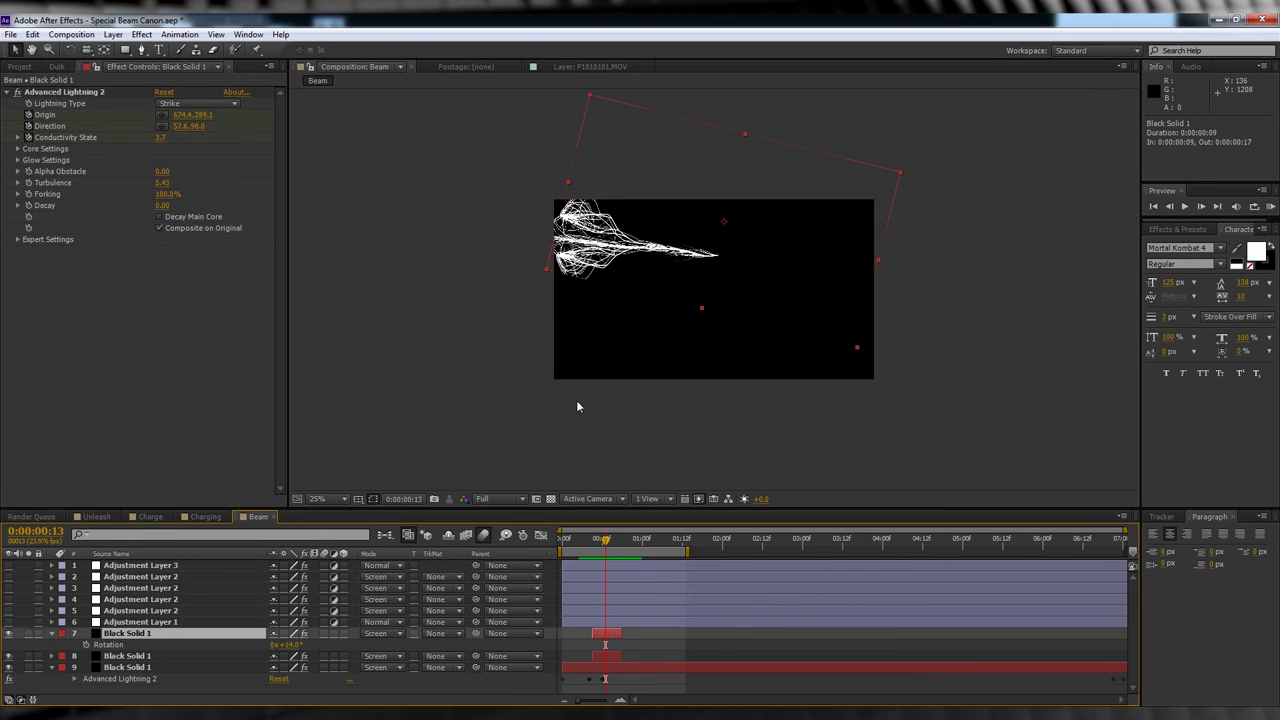
{"action": "left_click", "coordinate": [60, 92]}
{"action": "left_click_drag", "start_coordinate": [541, 175], "coordinate": [513, 218]}
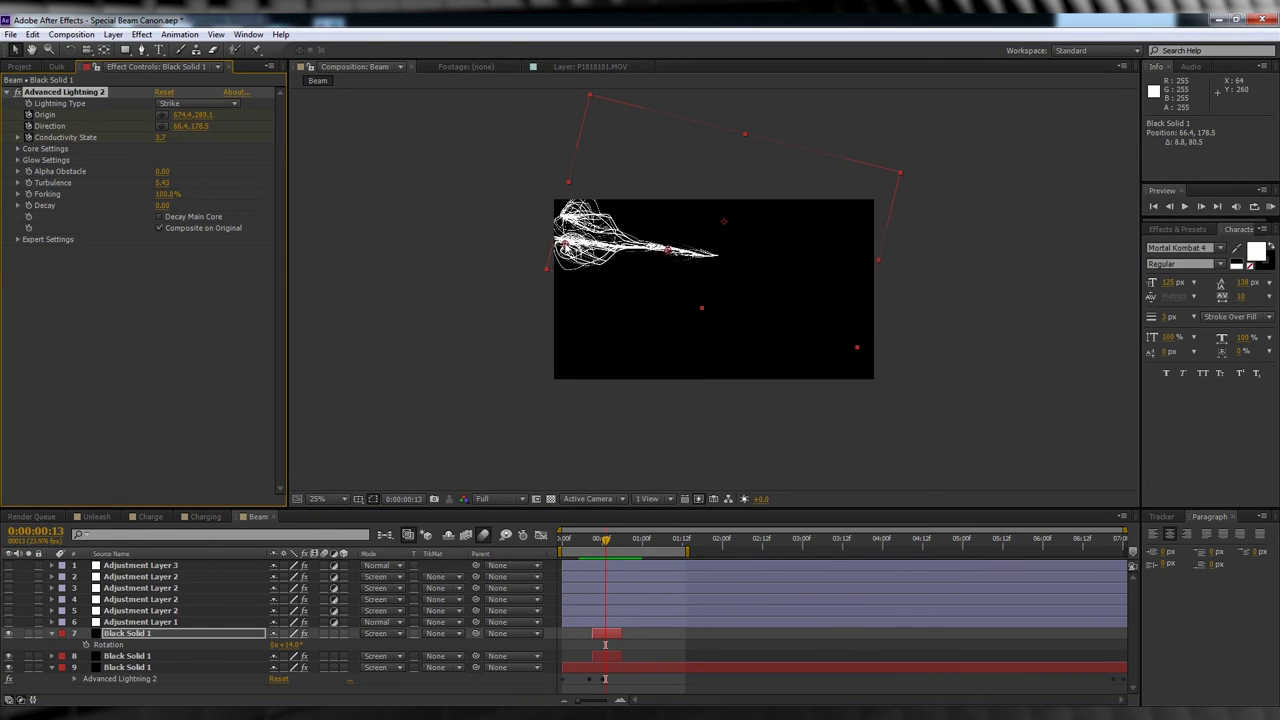
{"action": "left_click", "coordinate": [612, 541]}
{"action": "key", "text": "period"}
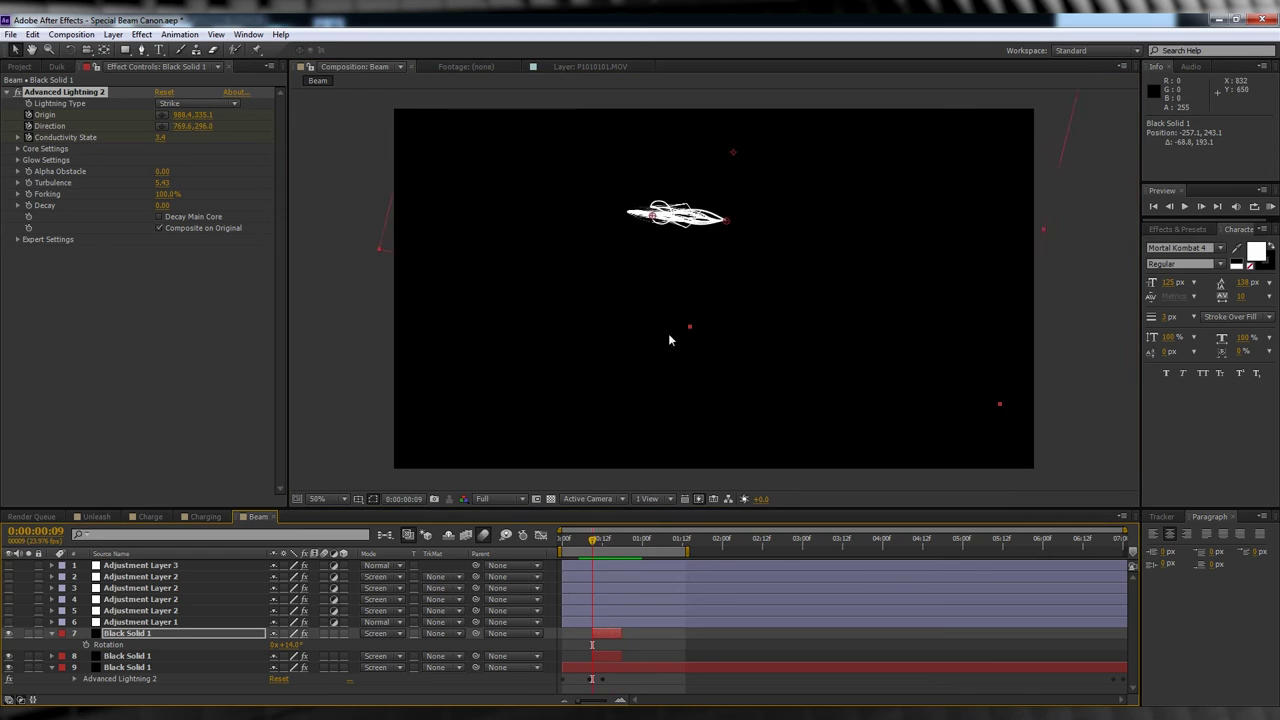
{"action": "left_click", "coordinate": [608, 541]}
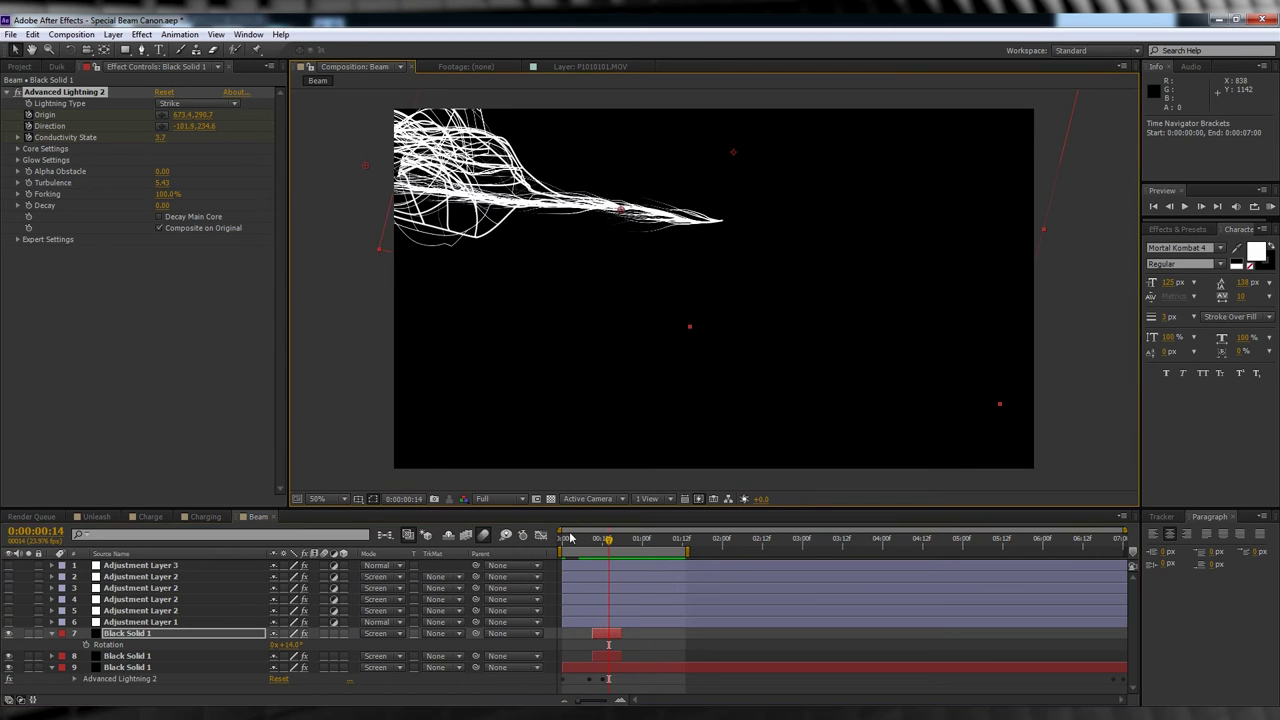
{"action": "left_click_drag", "start_coordinate": [608, 541], "coordinate": [632, 541]}
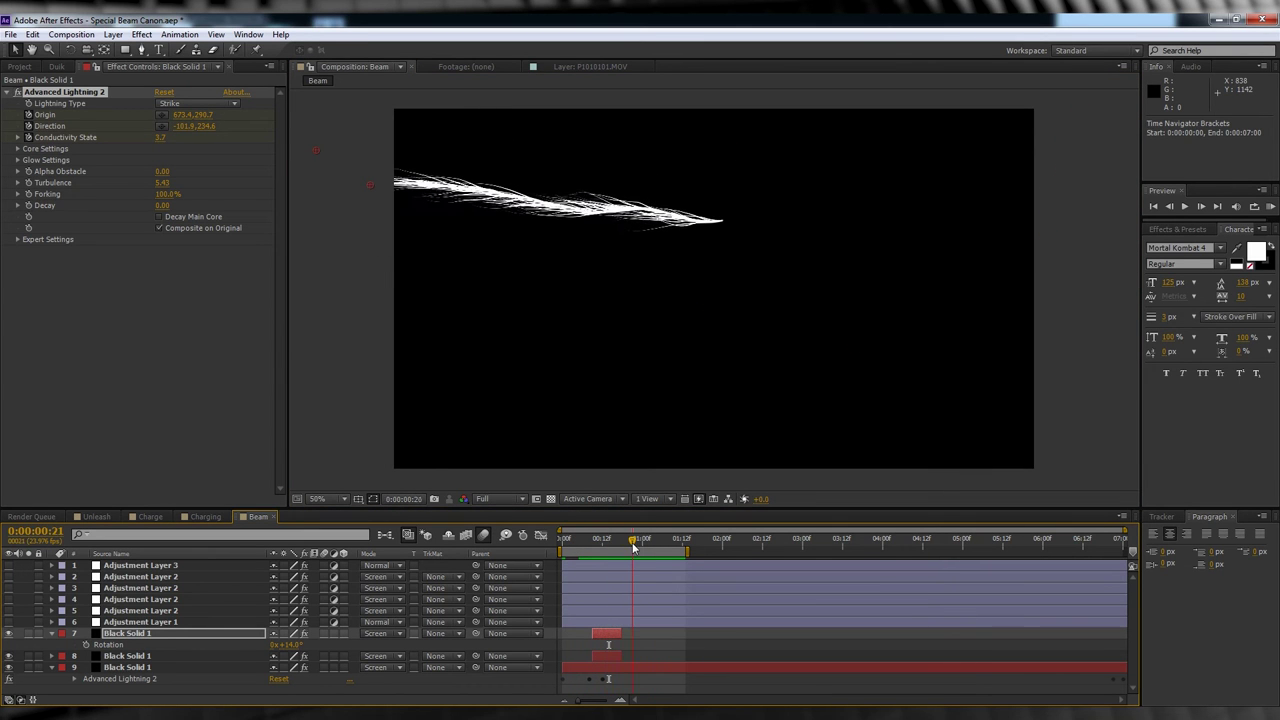
Duplicate both lightning solids, stagger the copies later in the timeline, and RAM preview
{"action": "left_click", "coordinate": [133, 659], "text": "shift"}
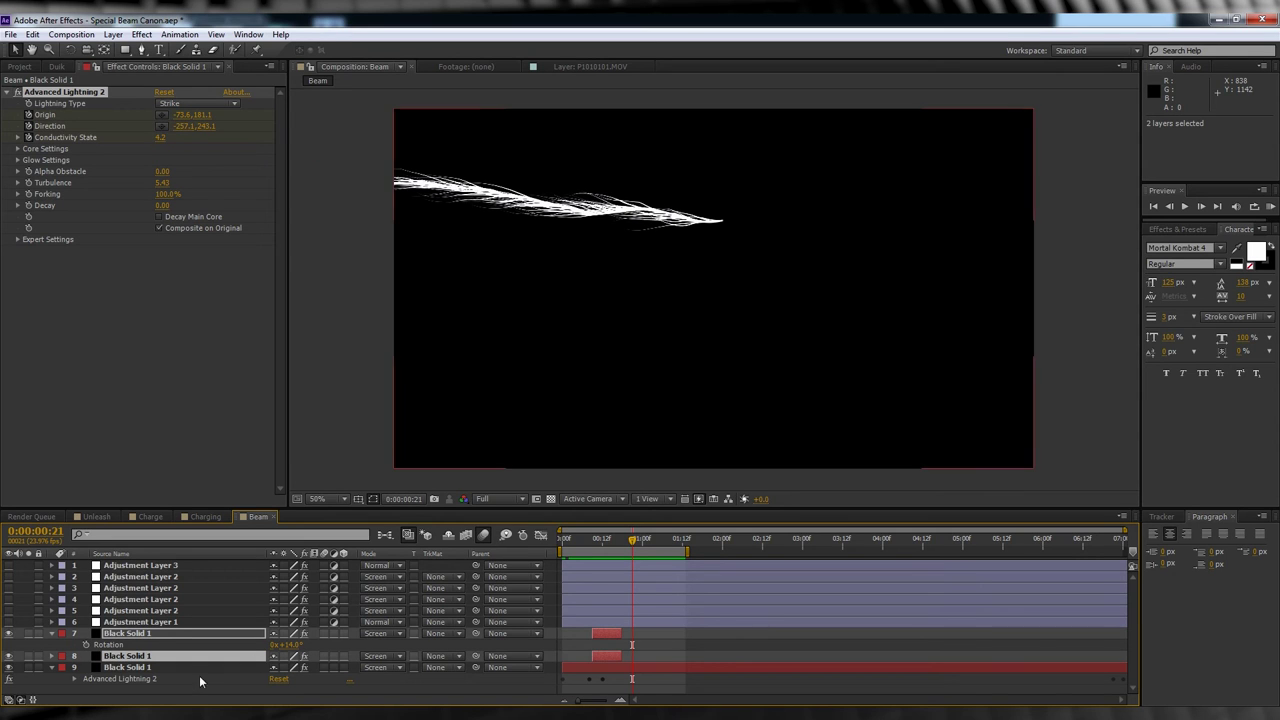
{"action": "key", "text": "r"}
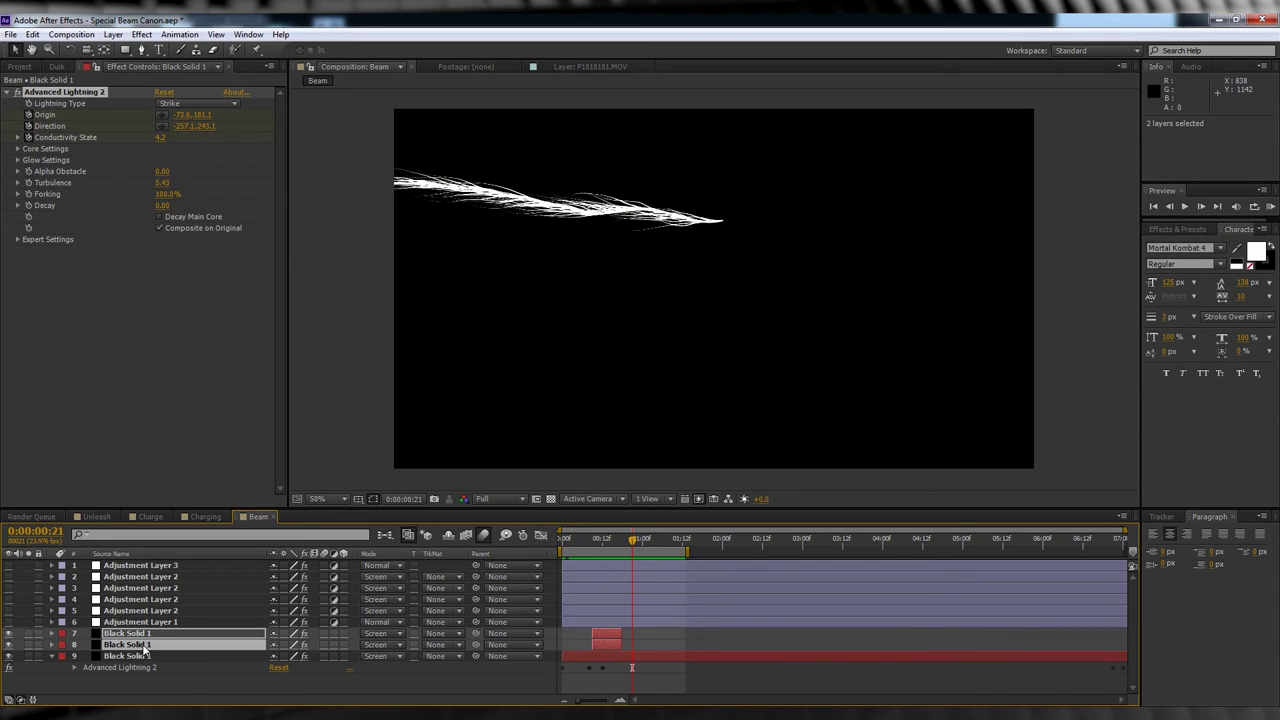
{"action": "key", "text": "ctrl+v"}
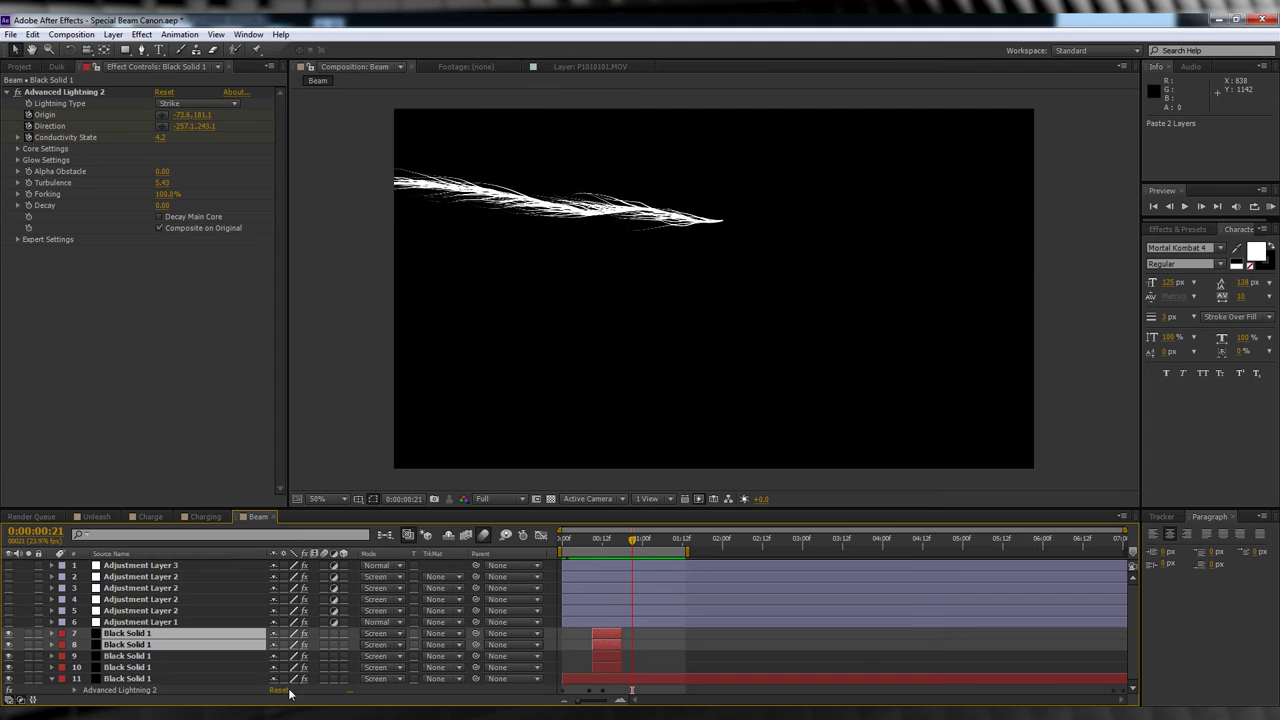
{"action": "left_click_drag", "start_coordinate": [607, 638], "coordinate": [619, 638]}
{"action": "mouse_move", "coordinate": [584, 538]}
{"action": "left_mouse_down"}
{"action": "mouse_move", "coordinate": [640, 542]}
{"action": "mouse_move", "coordinate": [608, 545]}
{"action": "left_mouse_up"}
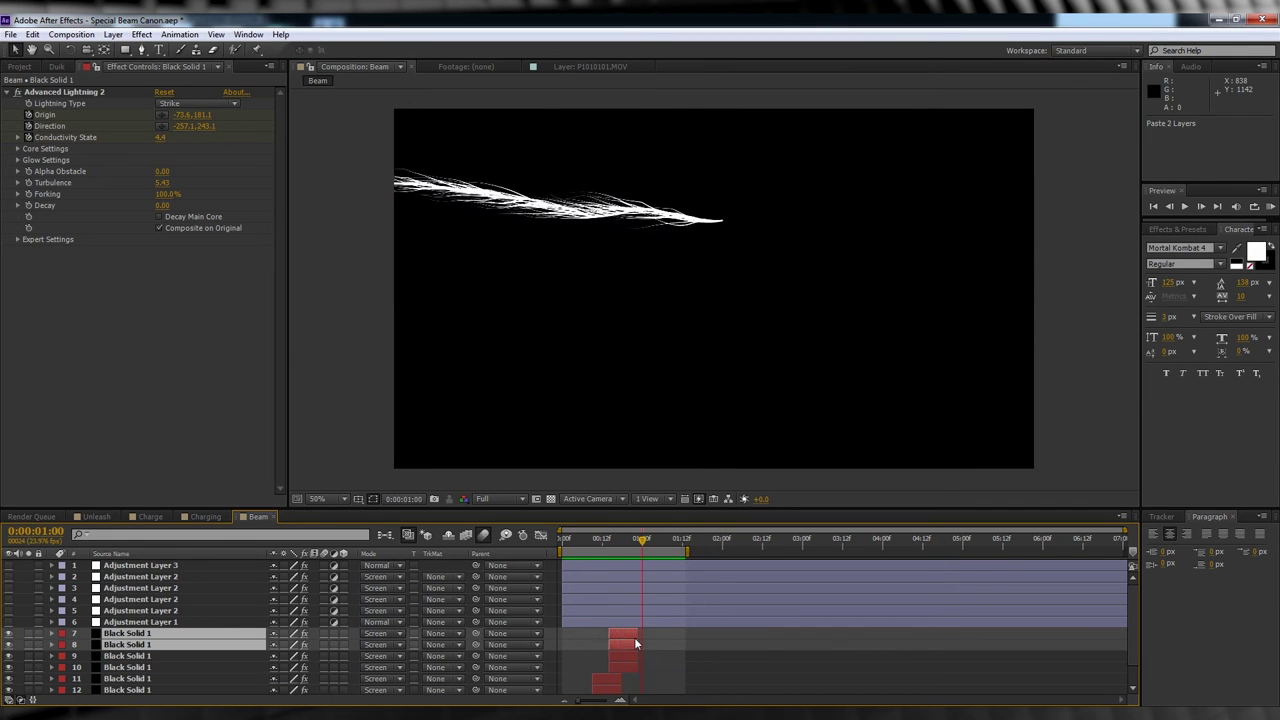
{"action": "left_click_drag", "start_coordinate": [660, 632], "coordinate": [722, 640]}
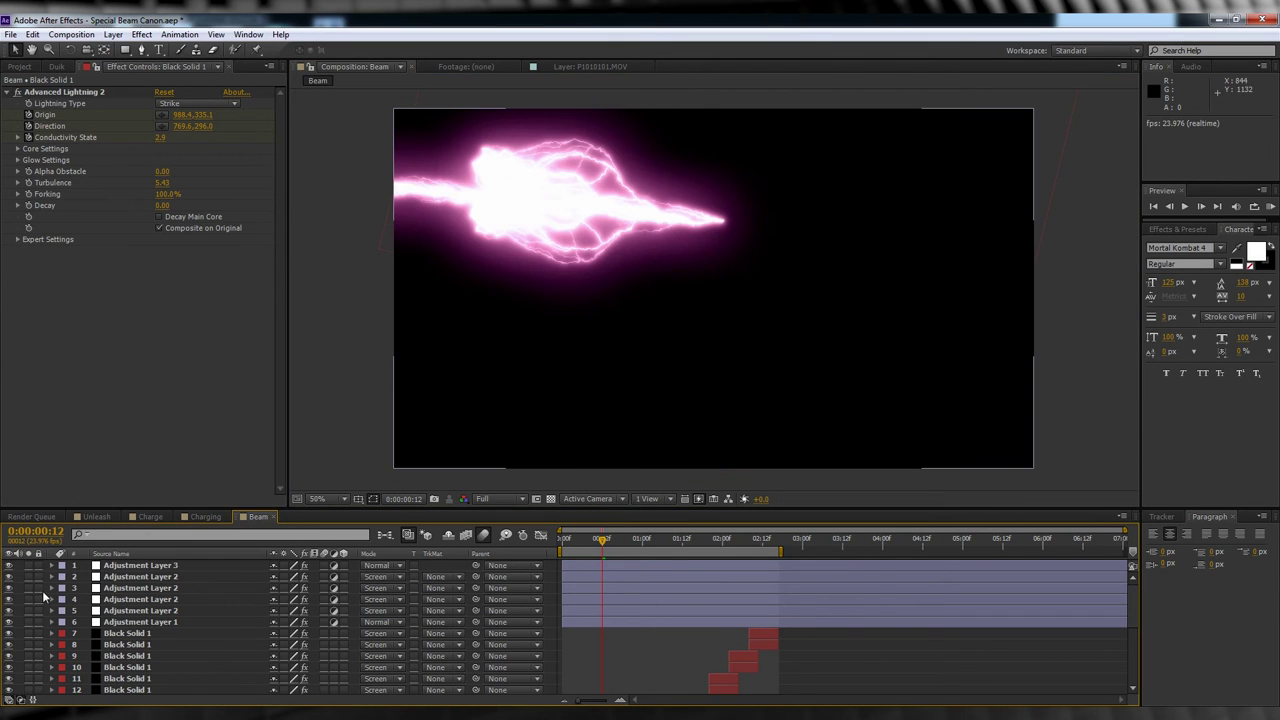
{"action": "key", "text": "KP_0"}
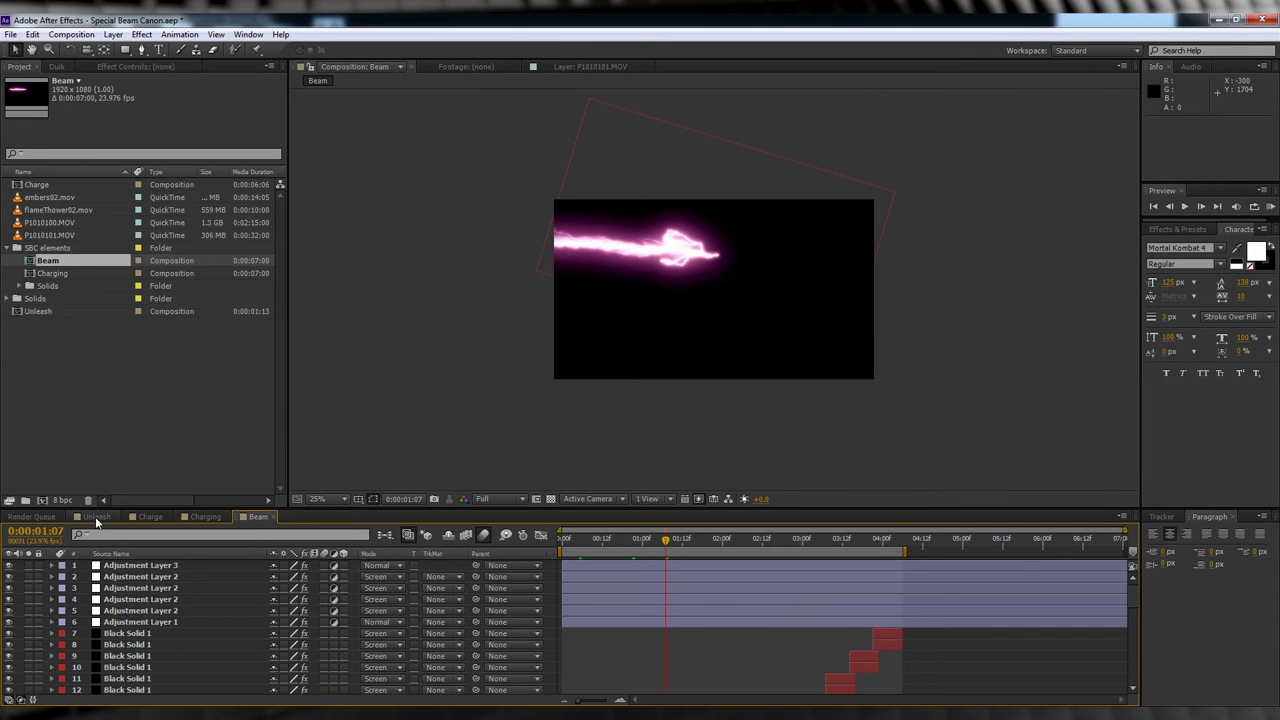
Add the Beam composition to the Unleash timeline with Screen blending
{"action": "left_click", "coordinate": [96, 518]}
{"action": "left_click_drag", "start_coordinate": [46, 262], "coordinate": [85, 567]}
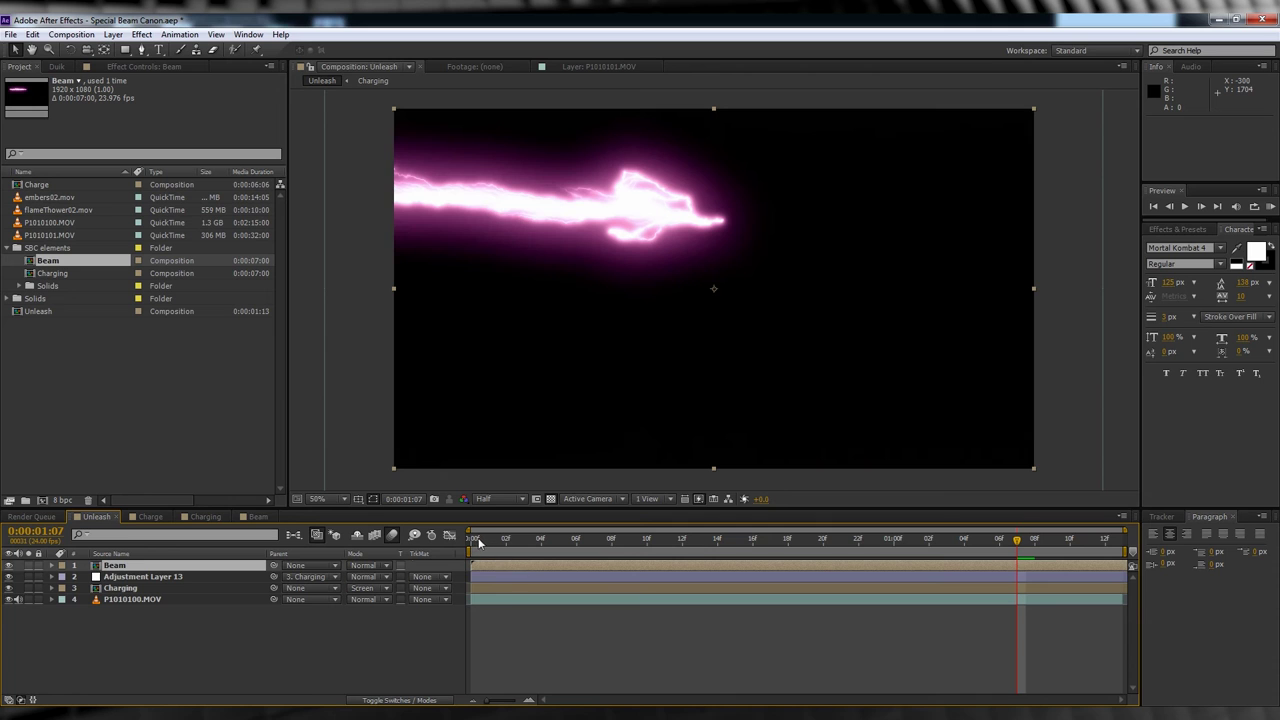
{"action": "left_click", "coordinate": [364, 566]}
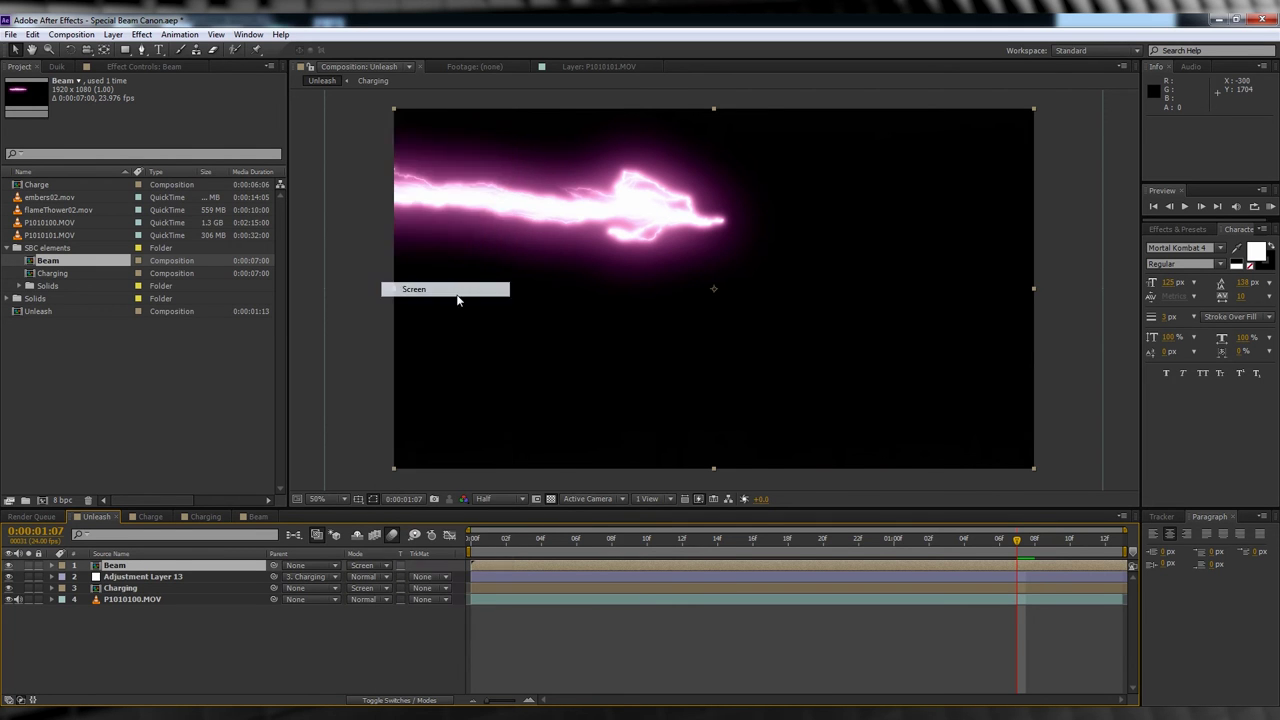
{"action": "left_click", "coordinate": [457, 295]}
{"action": "left_click_drag", "start_coordinate": [644, 539], "coordinate": [682, 539]}
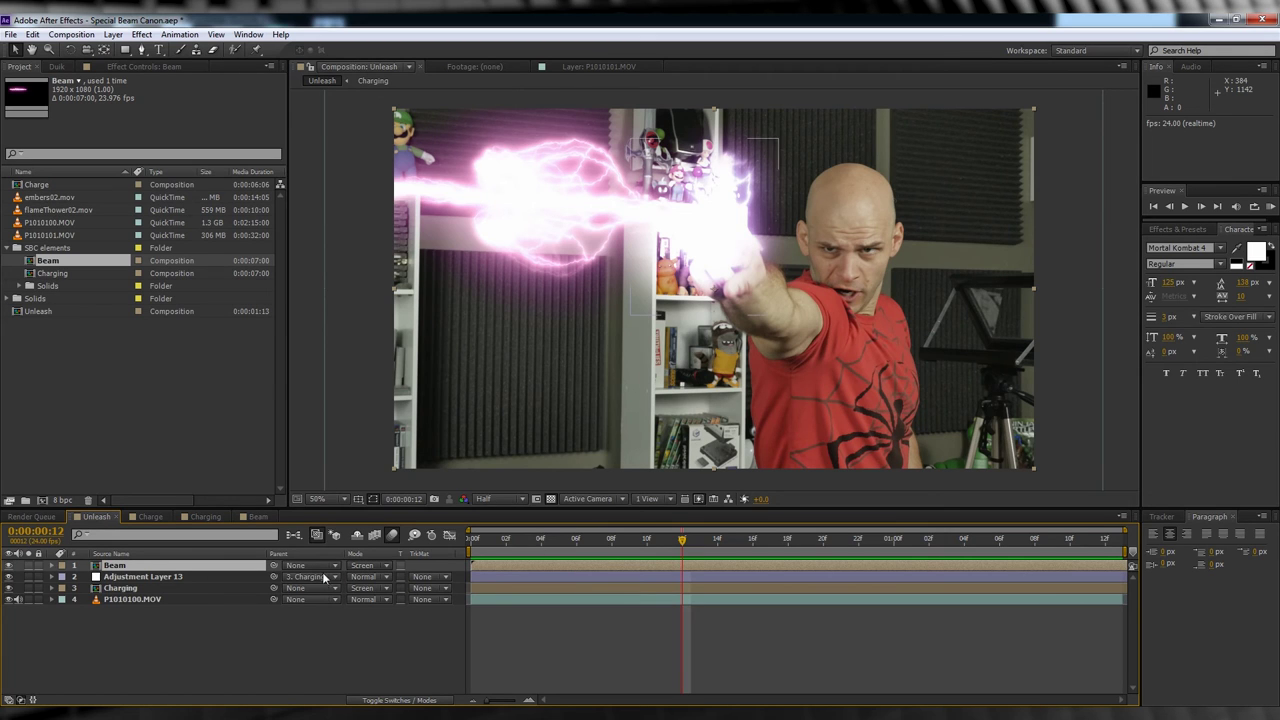
Parent the Beam layer to Charging, scale it to 155.1%, and play back the shot
{"action": "left_click_drag", "start_coordinate": [272, 566], "coordinate": [148, 590]}
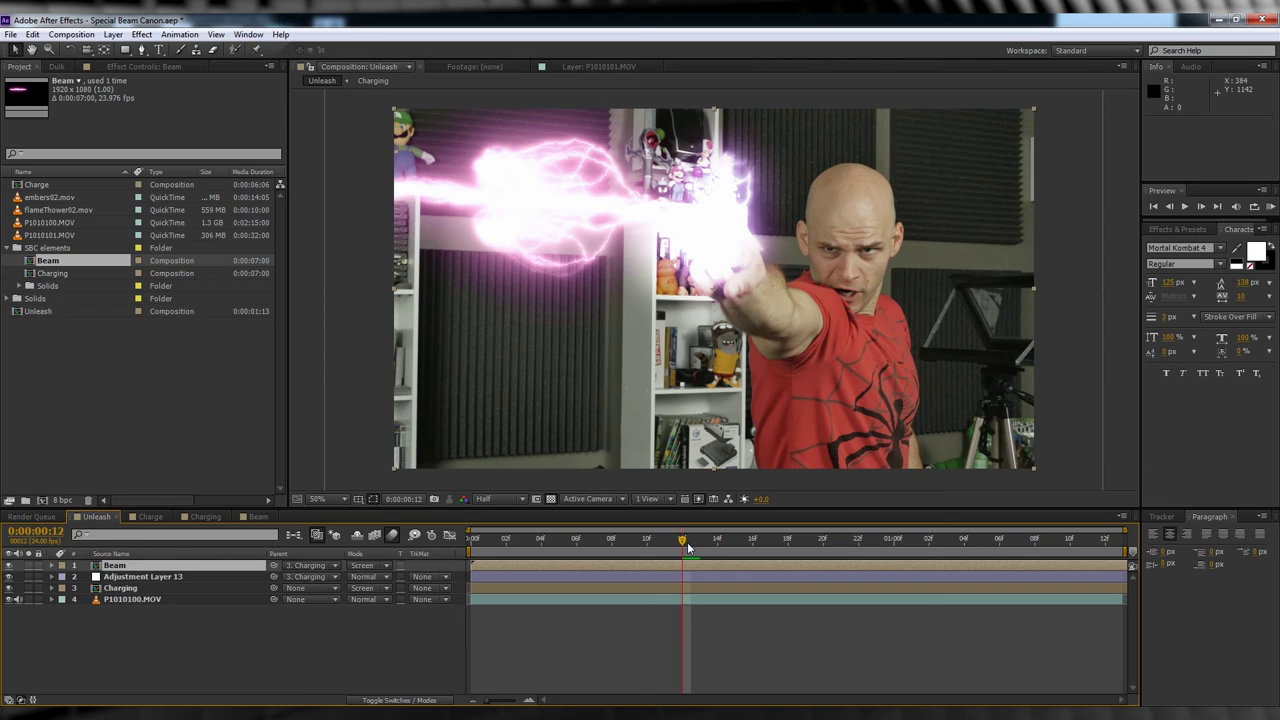
{"action": "left_click_drag", "start_coordinate": [683, 543], "coordinate": [700, 543]}
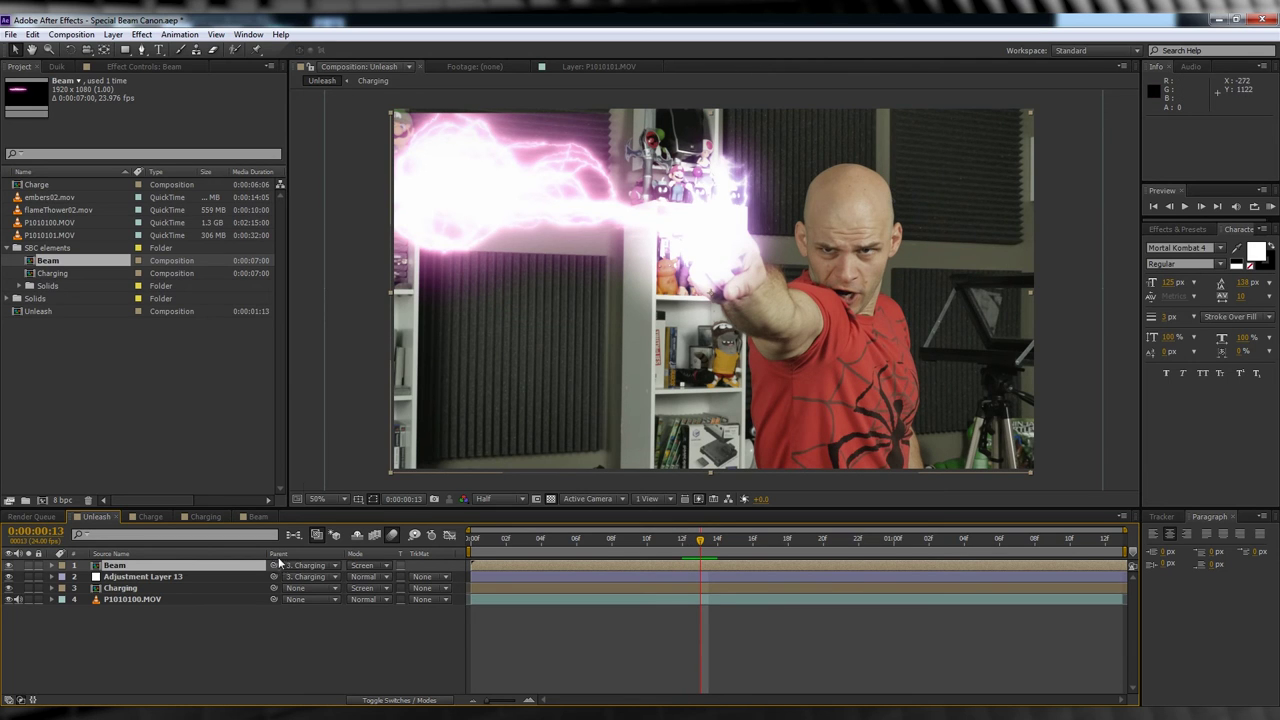
{"action": "key", "text": "alt+shift+s"}
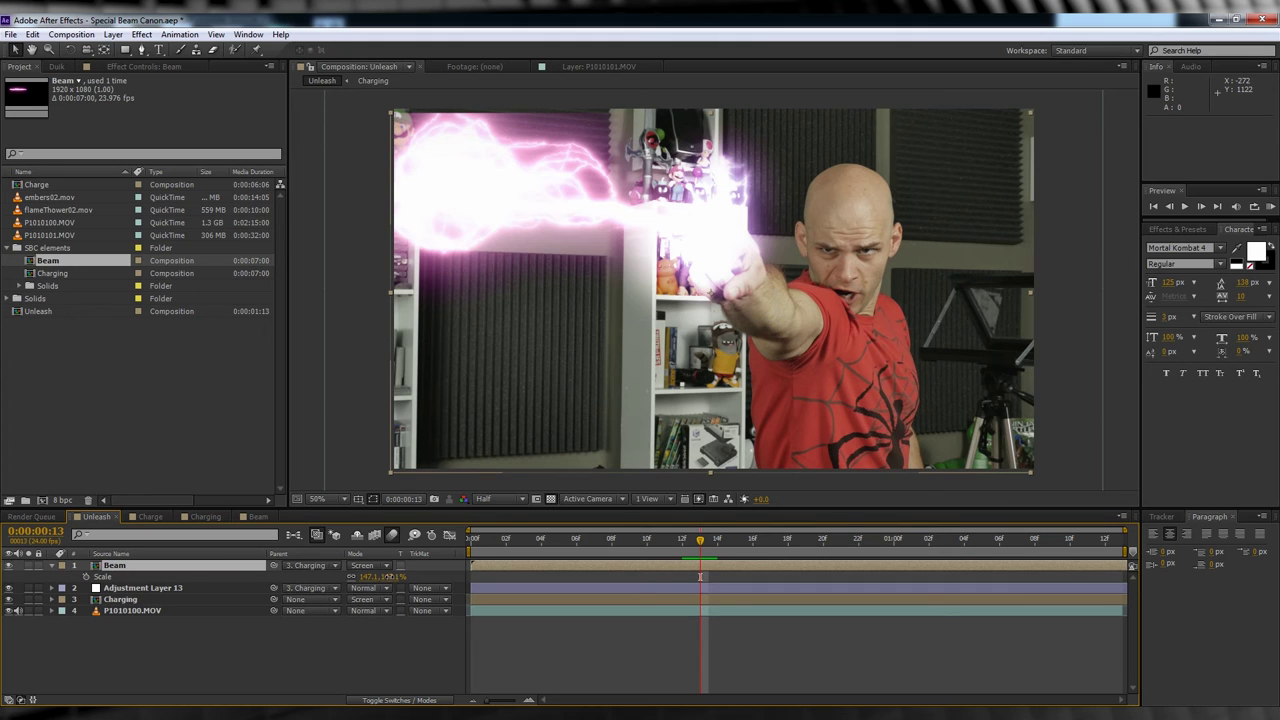
{"action": "left_click_drag", "start_coordinate": [385, 577], "coordinate": [406, 582]}
{"action": "left_click", "coordinate": [478, 540]}
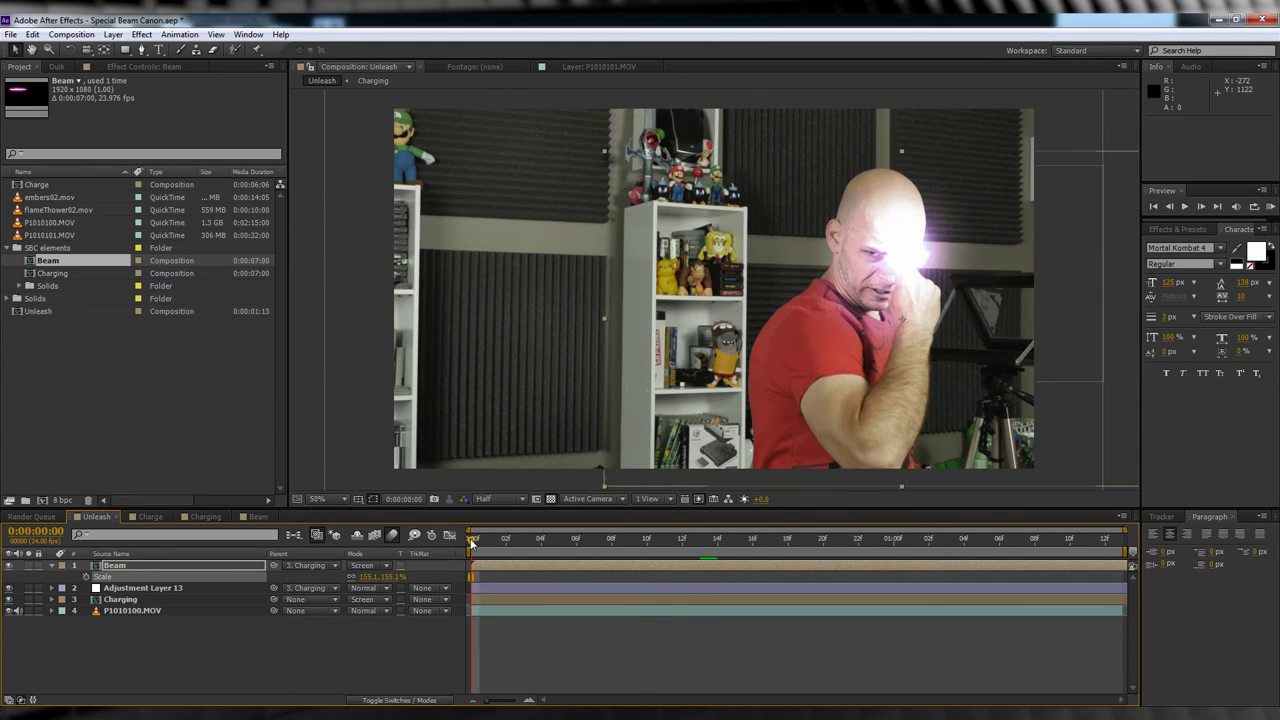
{"action": "left_click", "coordinate": [397, 634]}
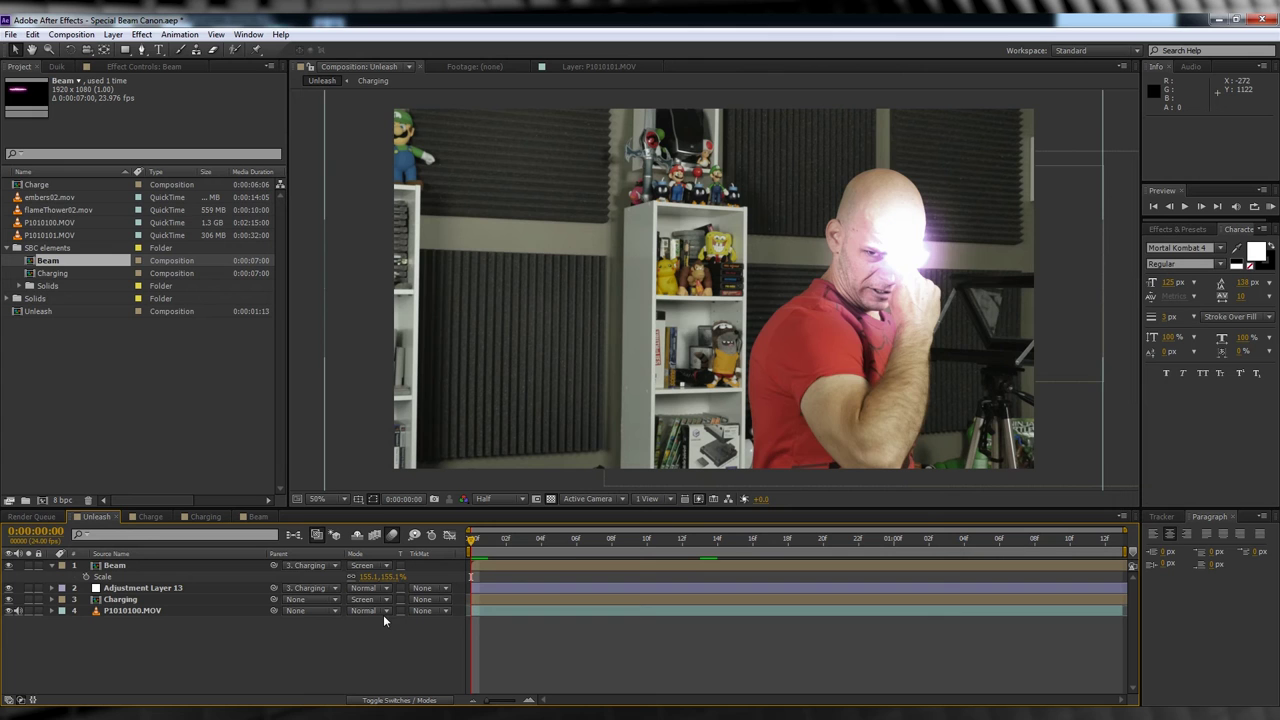
{"action": "key", "text": "space"}
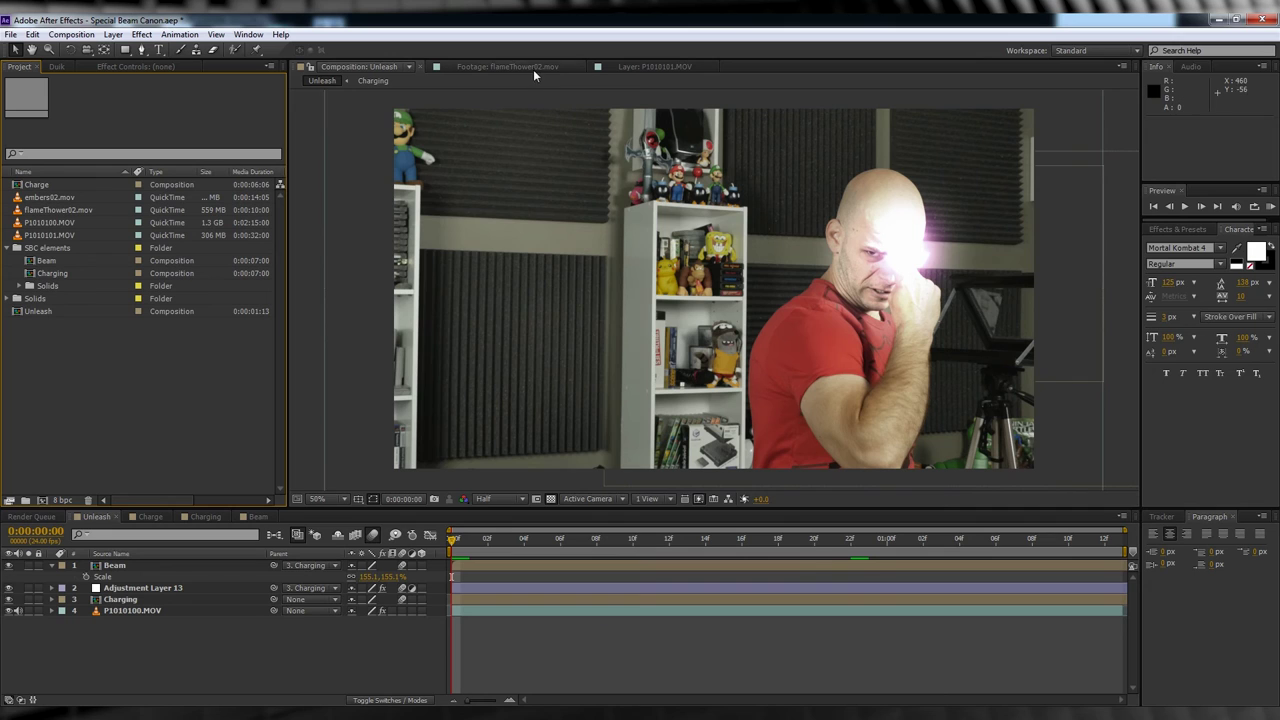
{"action": "double_click", "coordinate": [55, 198]}
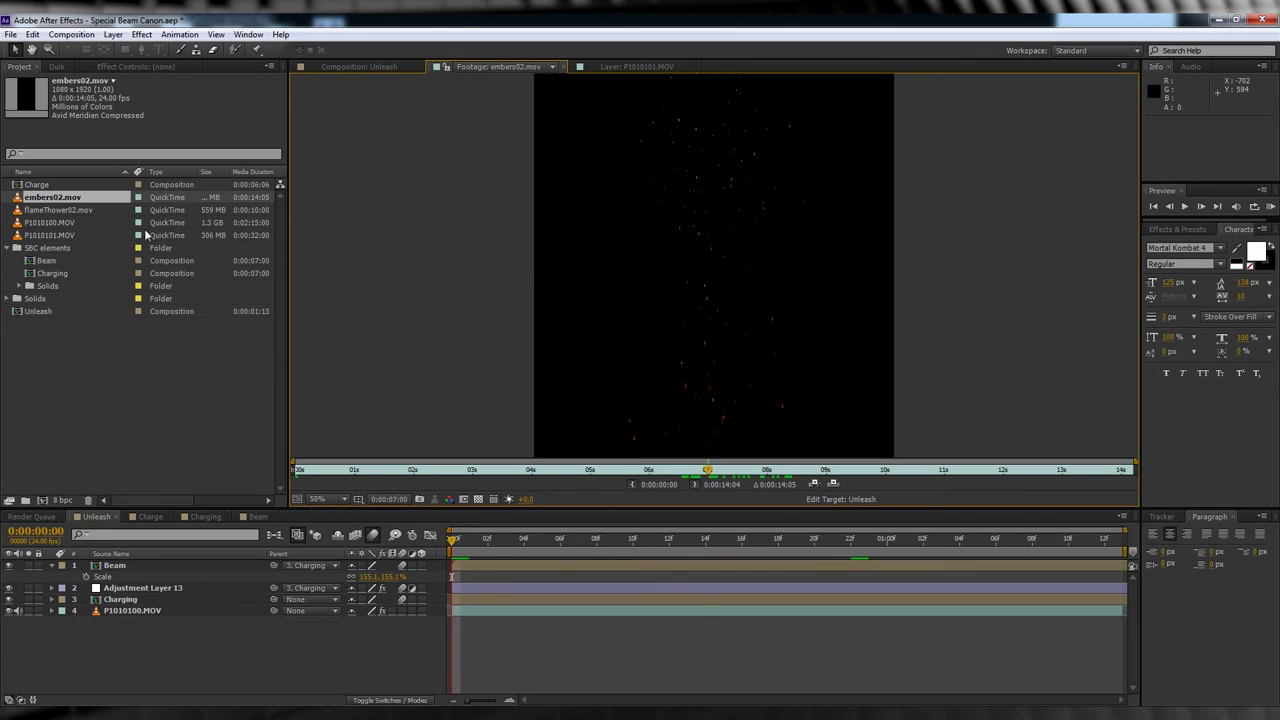
{"action": "double_click", "coordinate": [85, 210]}
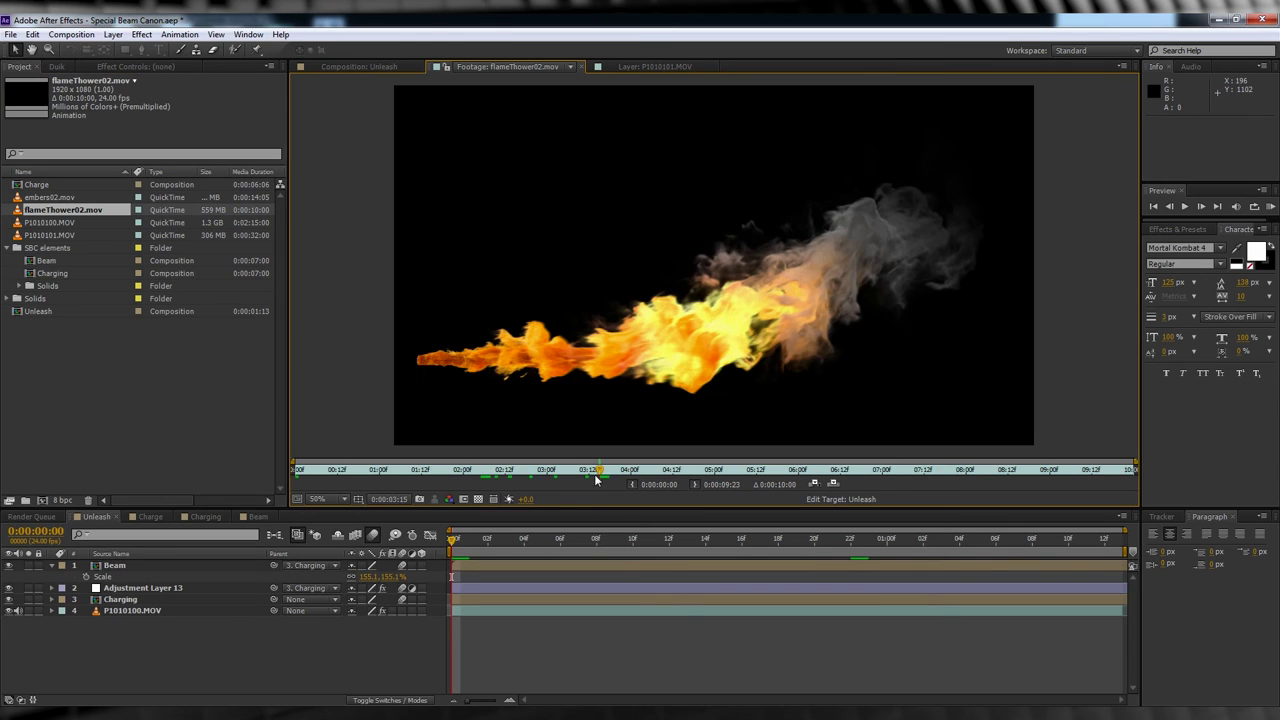
{"action": "left_click_drag", "start_coordinate": [597, 480], "coordinate": [519, 472]}
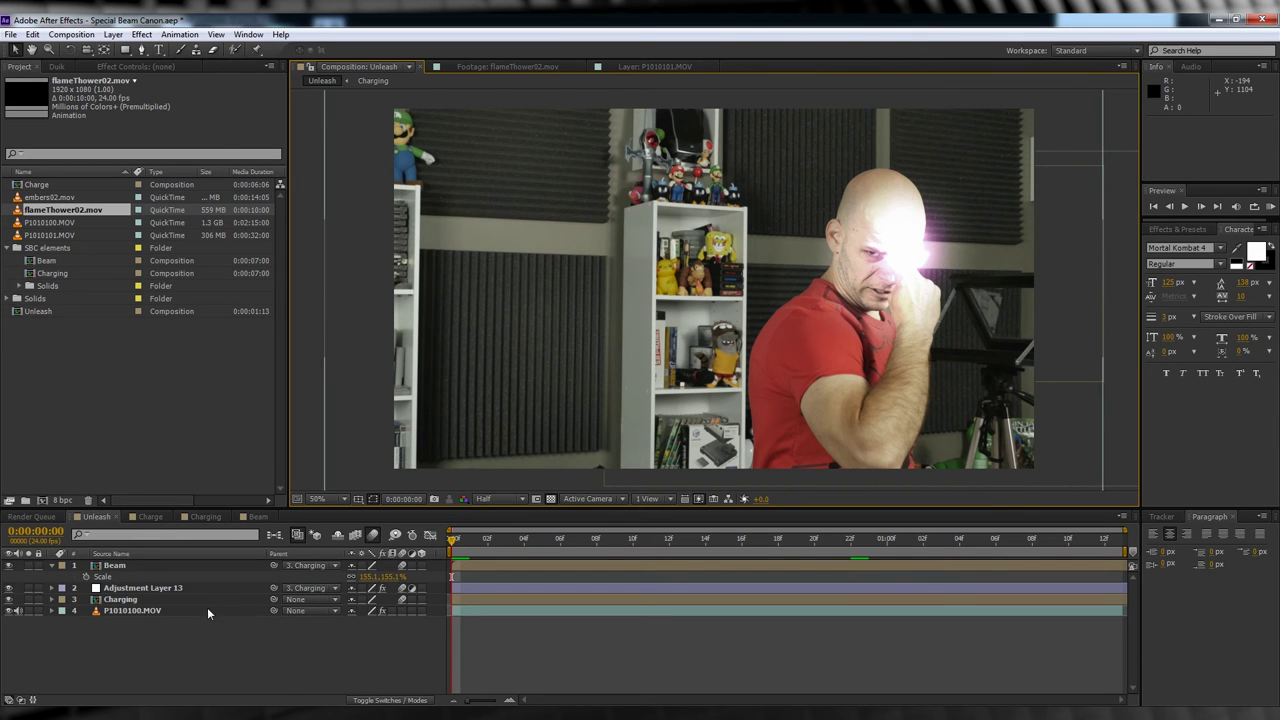
Add a new adjustment layer with Turbulent Displace for heat distortion
{"action": "left_click", "coordinate": [117, 37]}
{"action": "mouse_move", "coordinate": [122, 52]}
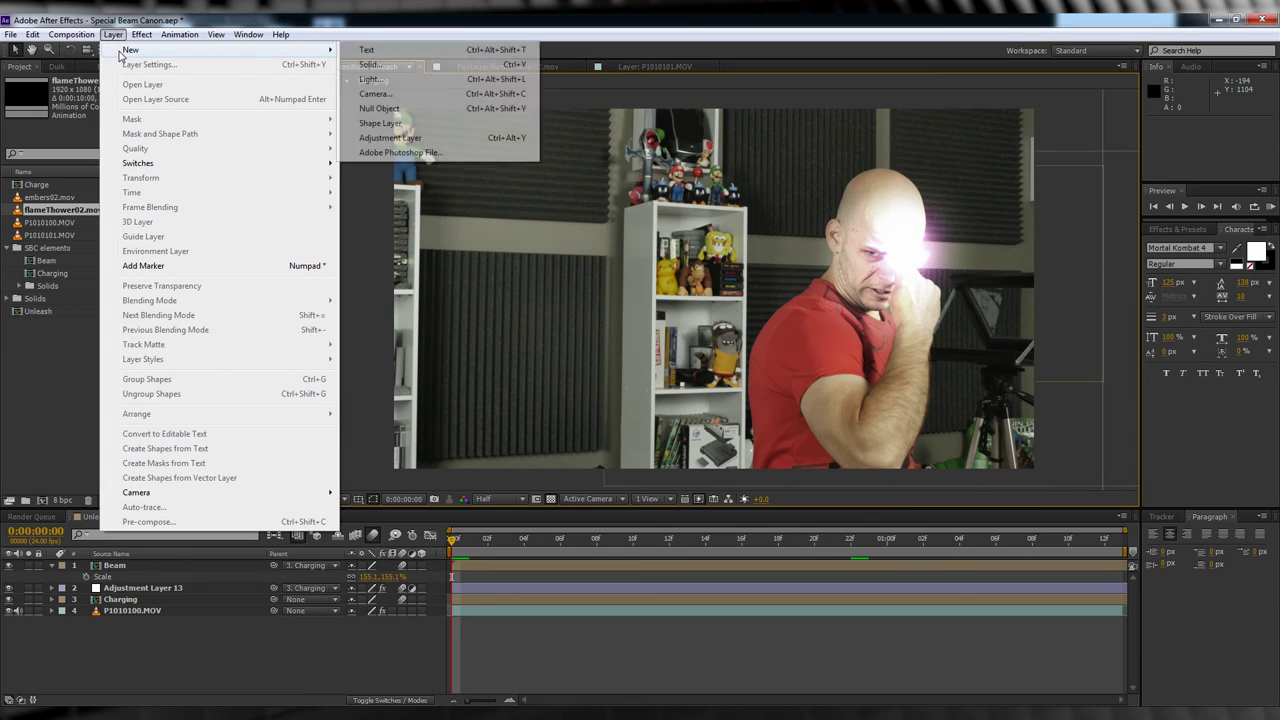
{"action": "left_click", "coordinate": [401, 139]}
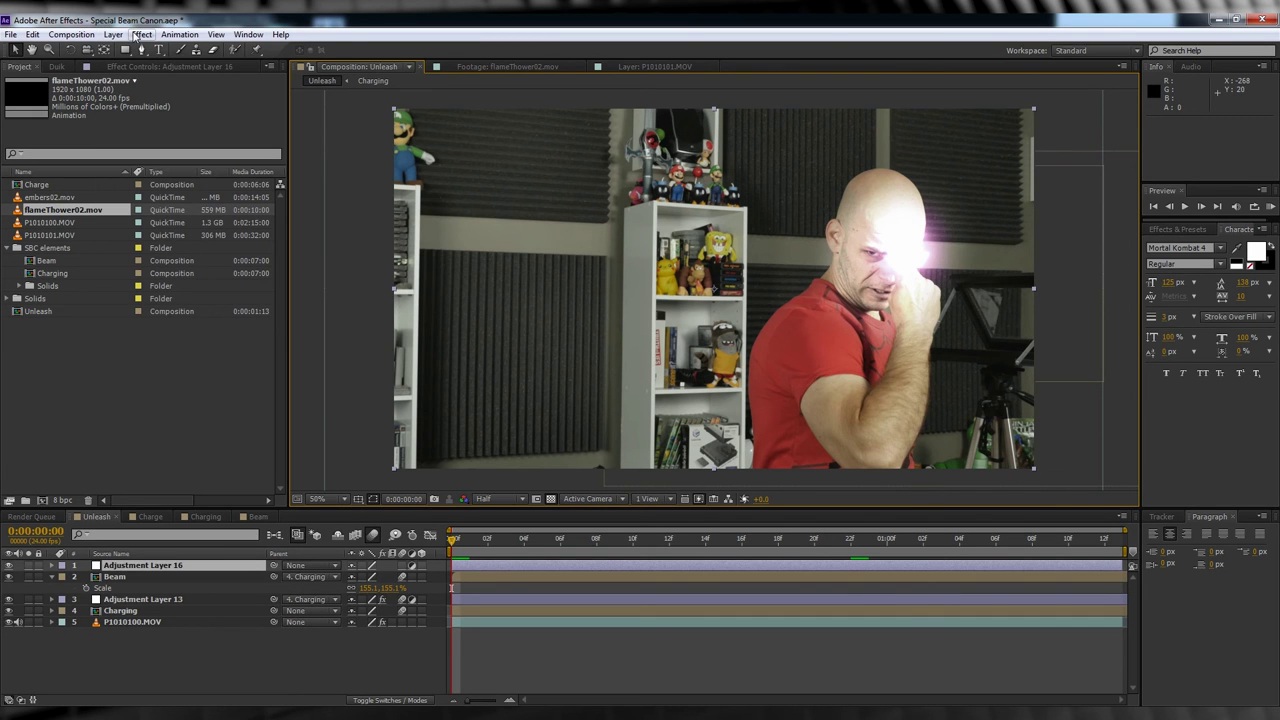
{"action": "left_click", "coordinate": [140, 36]}
{"action": "mouse_move", "coordinate": [201, 168]}
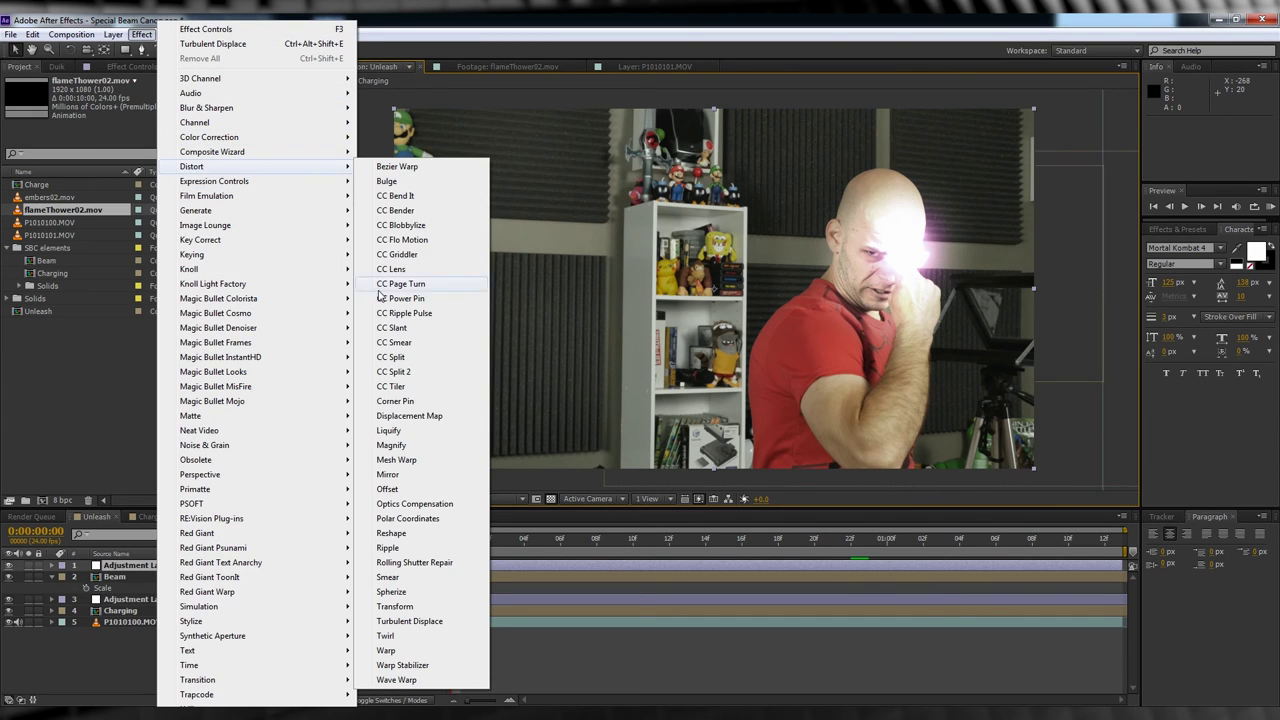
{"action": "left_click", "coordinate": [409, 622]}
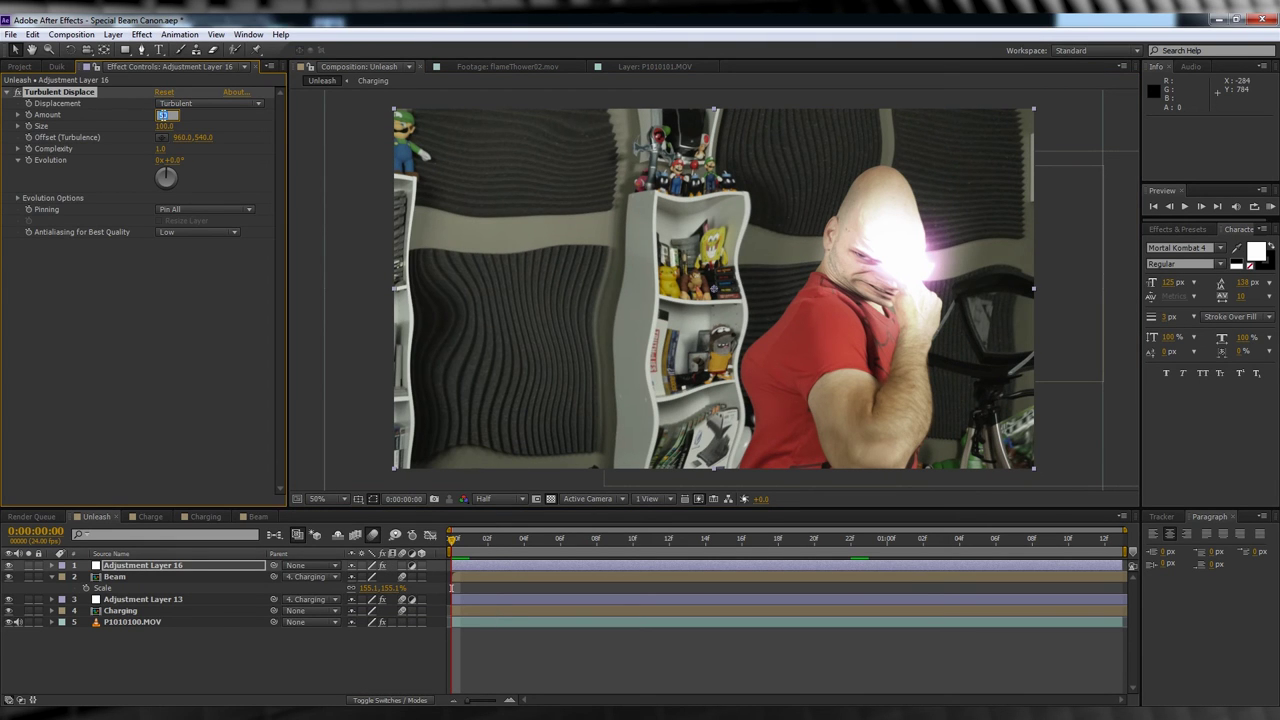
Lower the distortion to Amount 17 and Size 12, adjust Evolution, and start the layer at frame 10
{"action": "left_click_drag", "start_coordinate": [163, 119], "coordinate": [161, 121]}
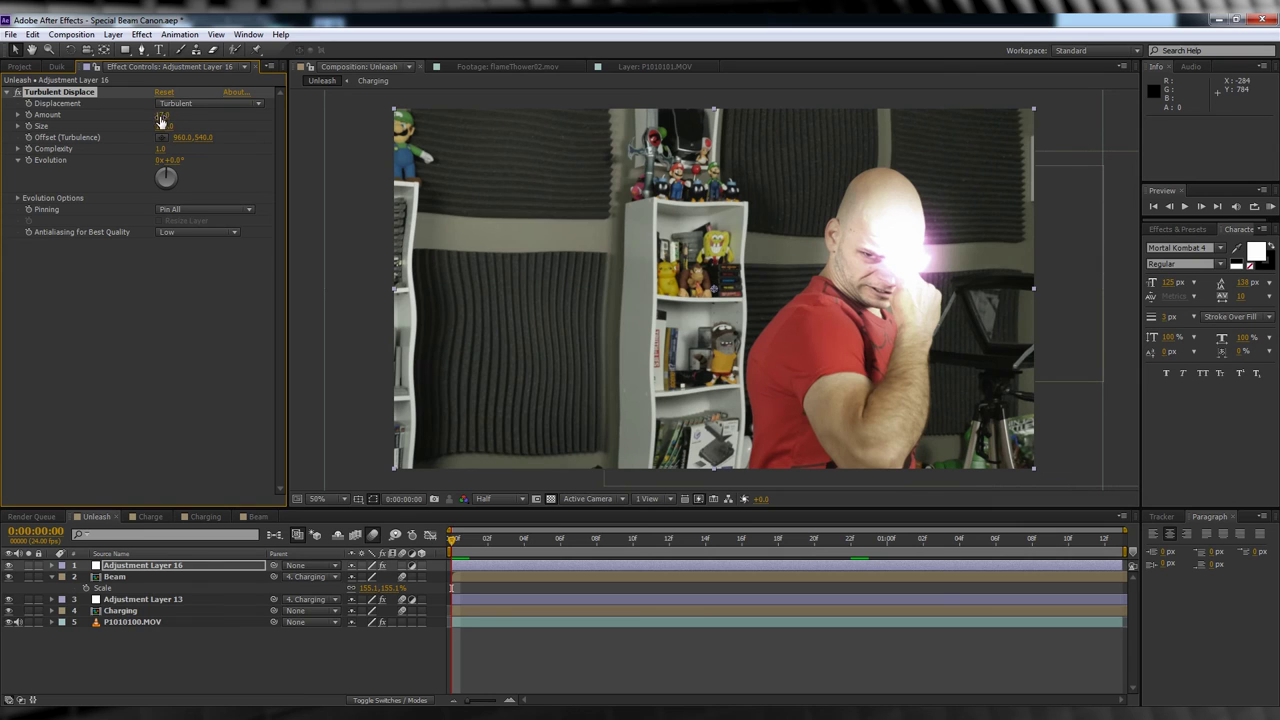
{"action": "key", "text": "Return"}
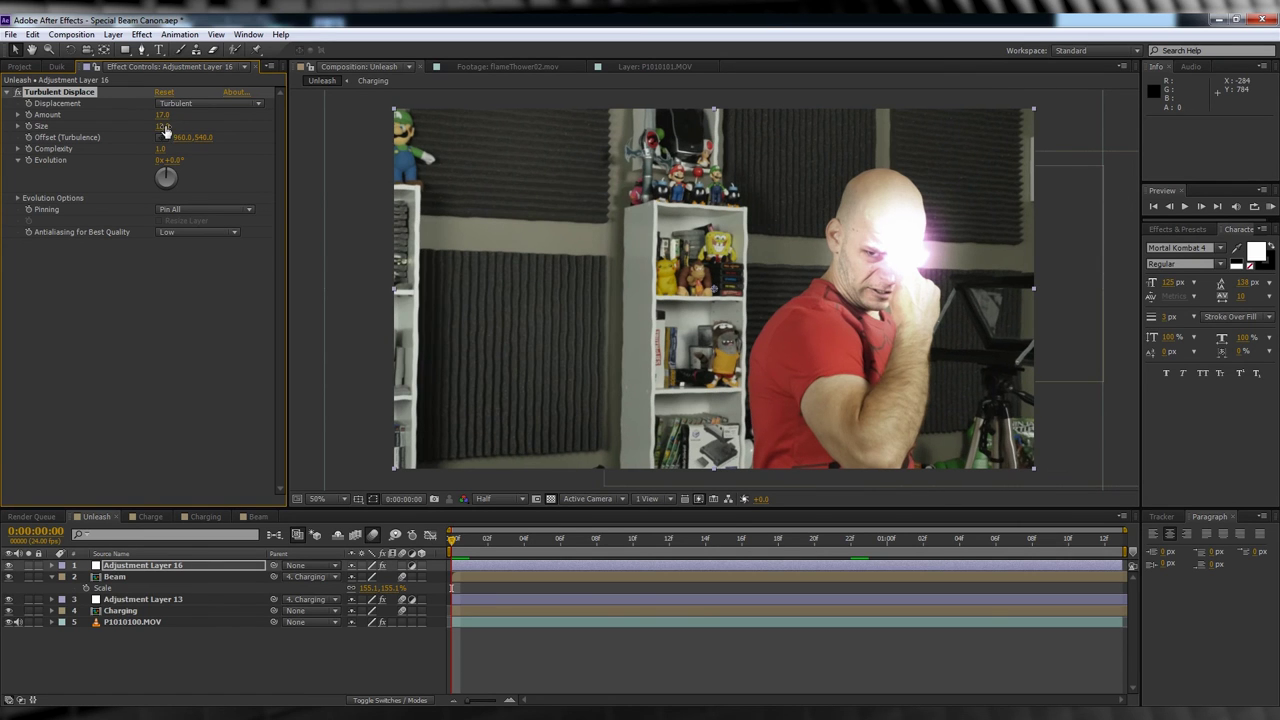
{"action": "left_click", "coordinate": [1112, 541]}
{"action": "left_click", "coordinate": [165, 172]}
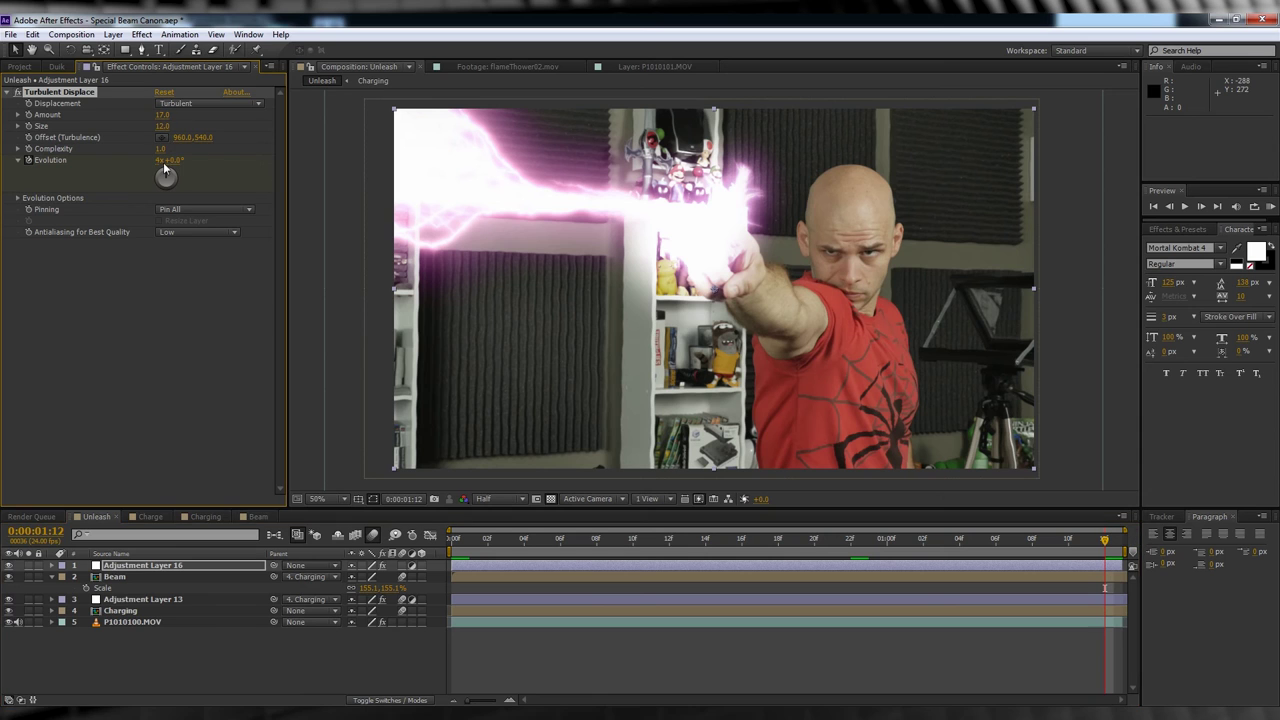
{"action": "left_click_drag", "start_coordinate": [457, 540], "coordinate": [633, 541]}
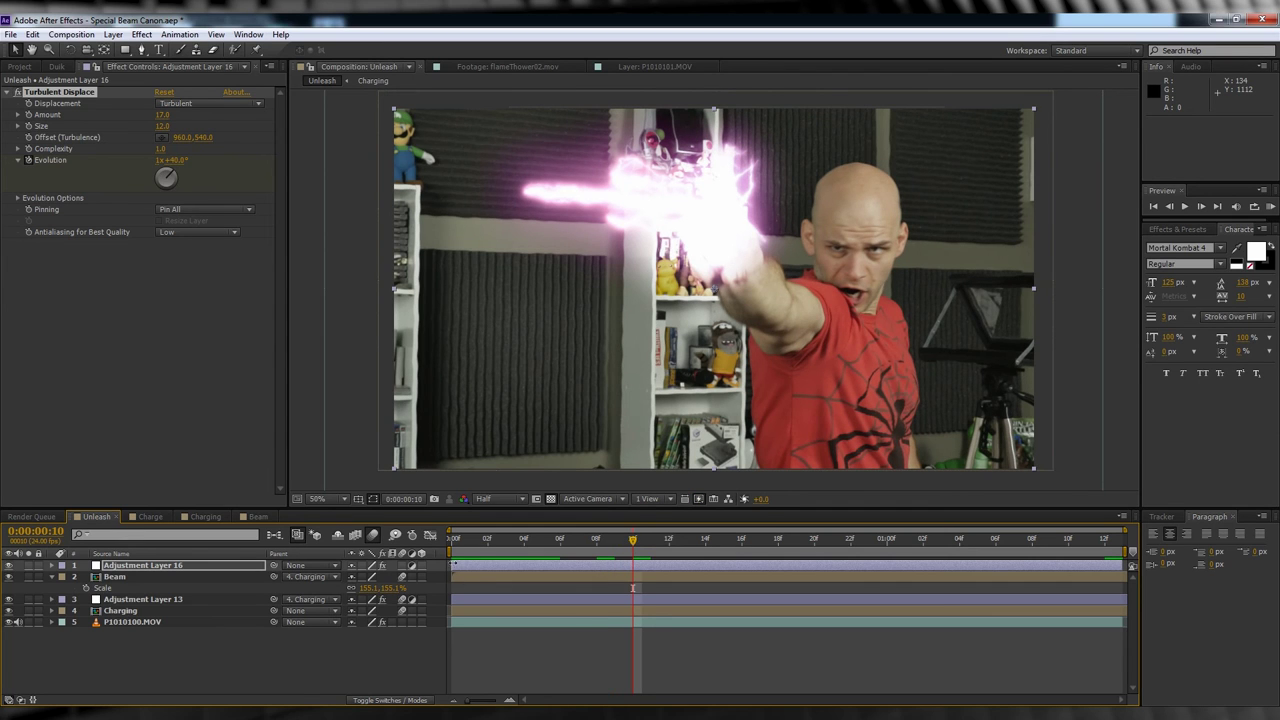
{"action": "left_click_drag", "start_coordinate": [452, 565], "coordinate": [470, 565]}
{"action": "left_click_drag", "start_coordinate": [622, 563], "coordinate": [627, 566]}
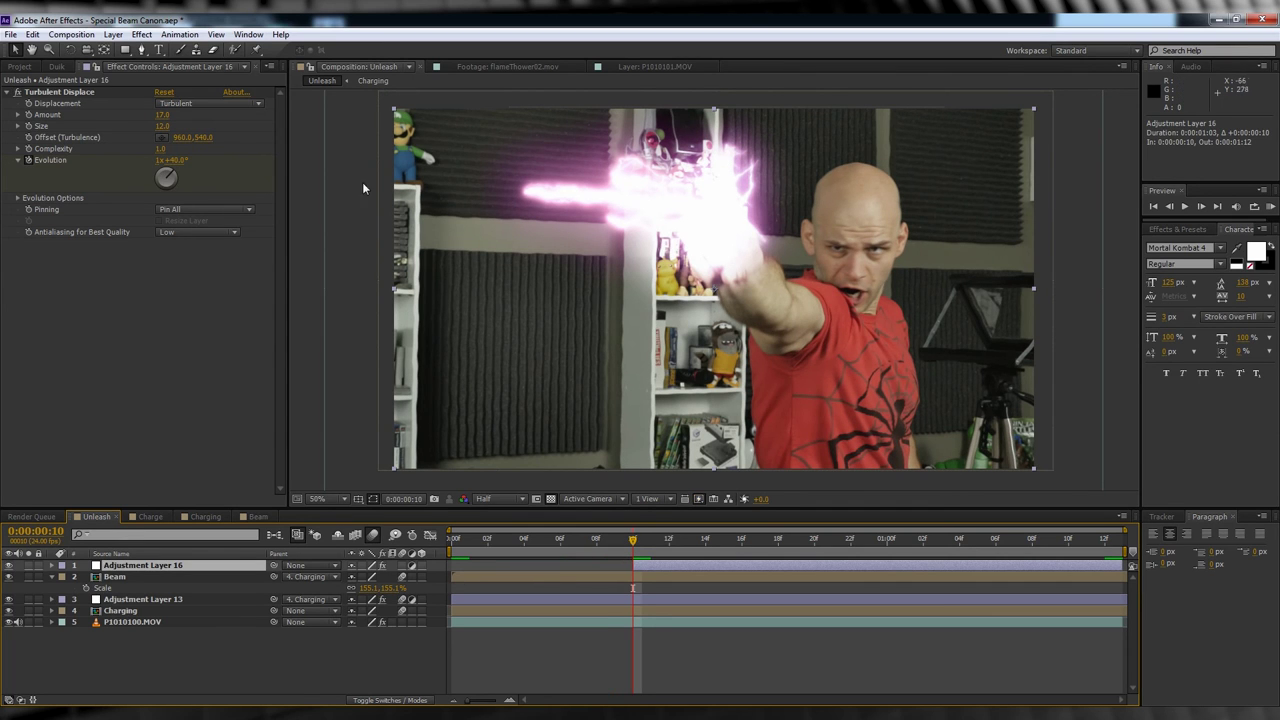
Draw Mask 1 around the beam on Adjustment Layer 16 and feather it 43 pixels
{"action": "left_click", "coordinate": [143, 50]}
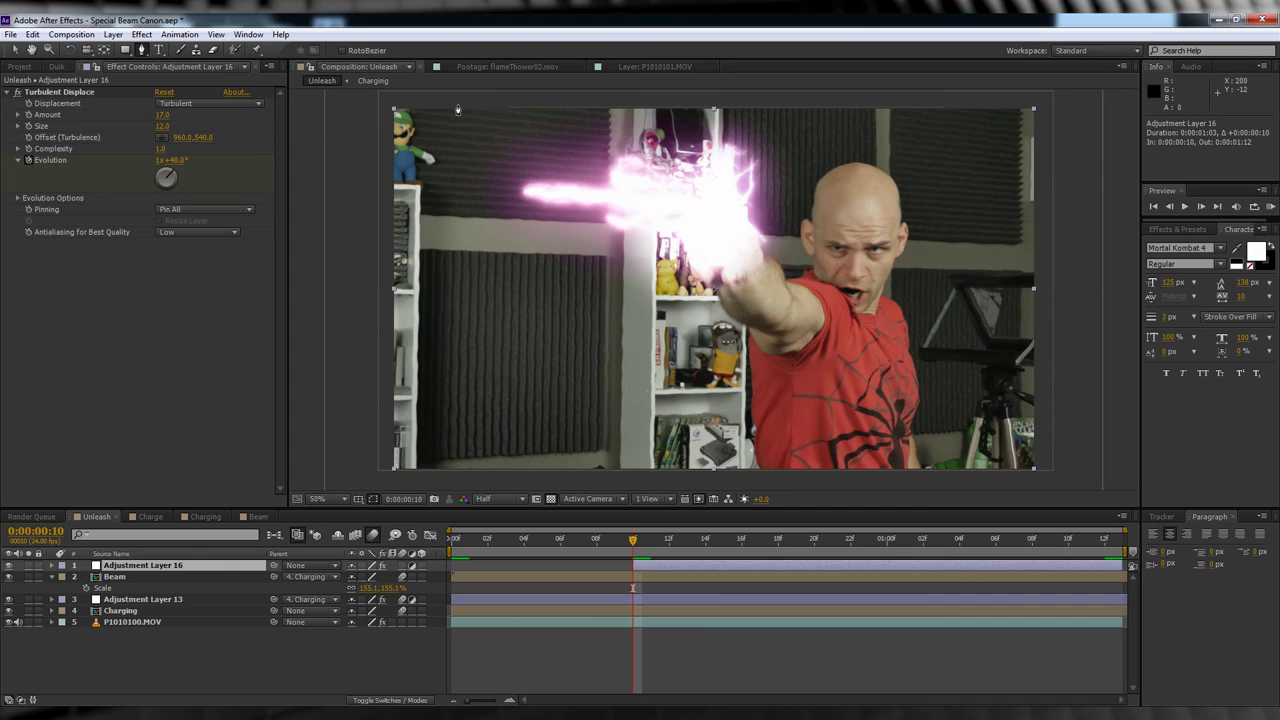
{"action": "key", "text": "comma"}
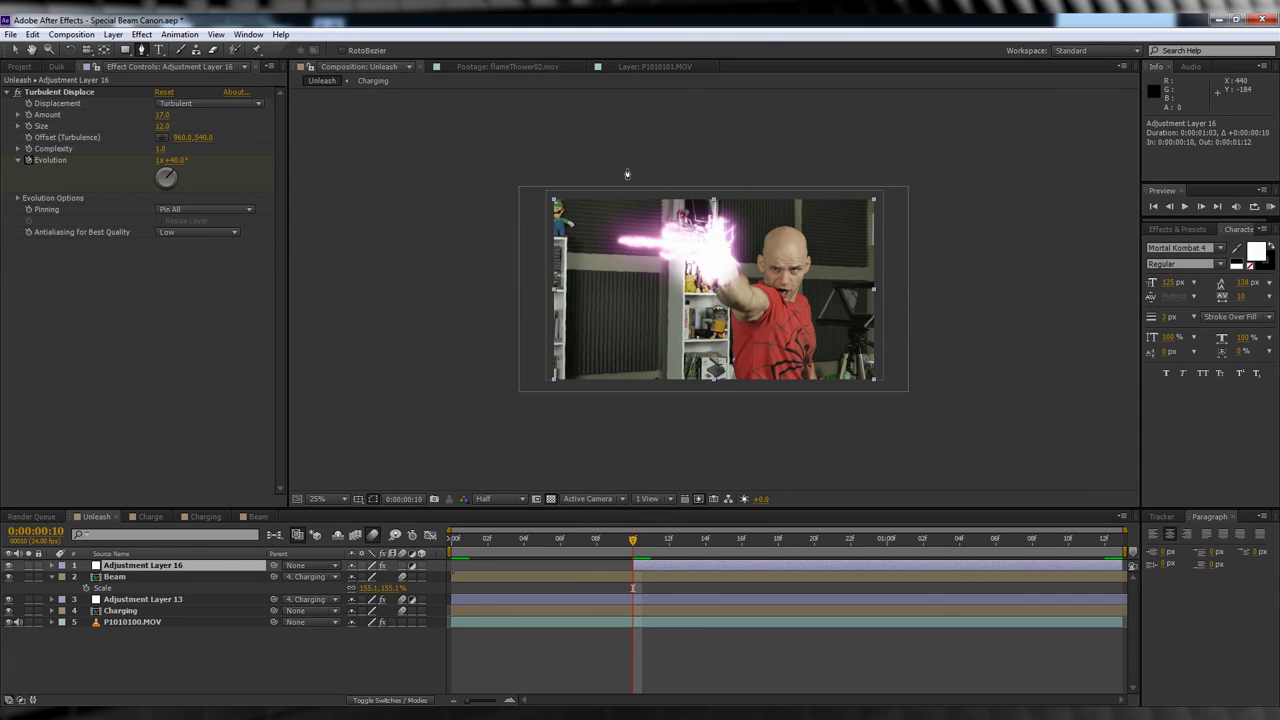
{"action": "left_click", "coordinate": [627, 169]}
{"action": "left_click", "coordinate": [698, 183]}
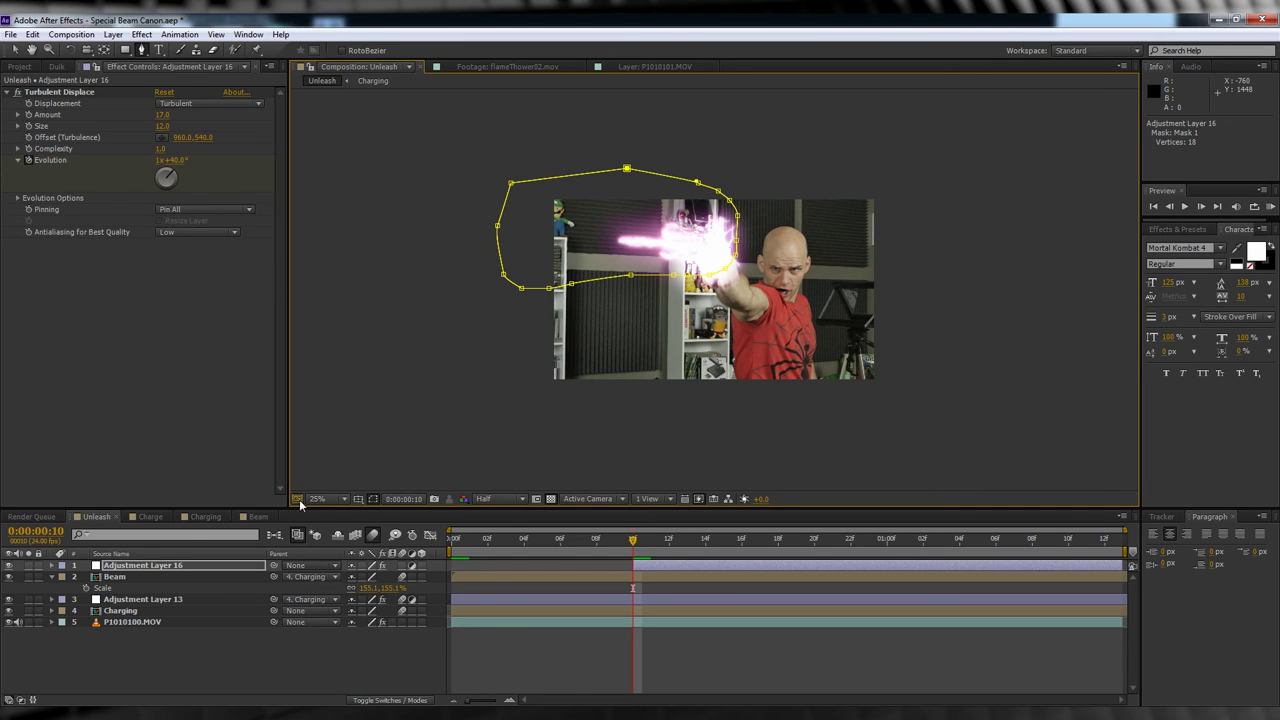
{"action": "key", "text": "f"}
{"action": "left_click_drag", "start_coordinate": [383, 592], "coordinate": [398, 592]}
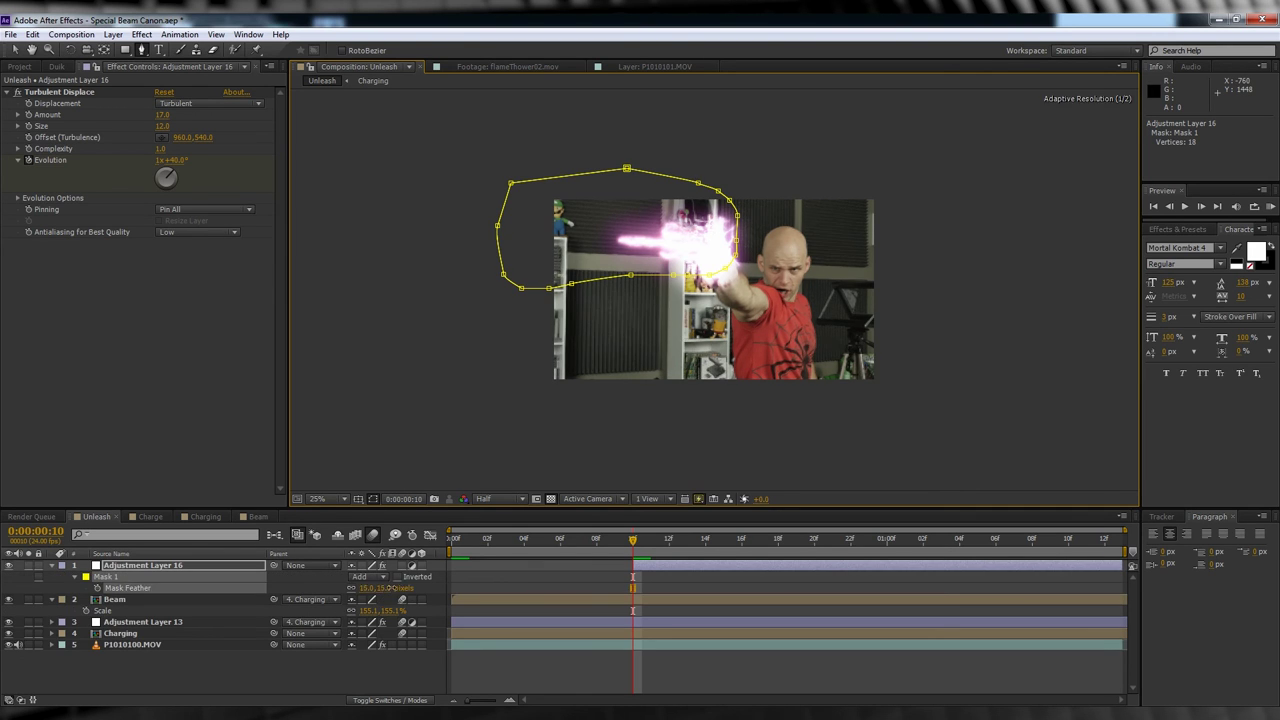
{"action": "left_click", "coordinate": [384, 678]}
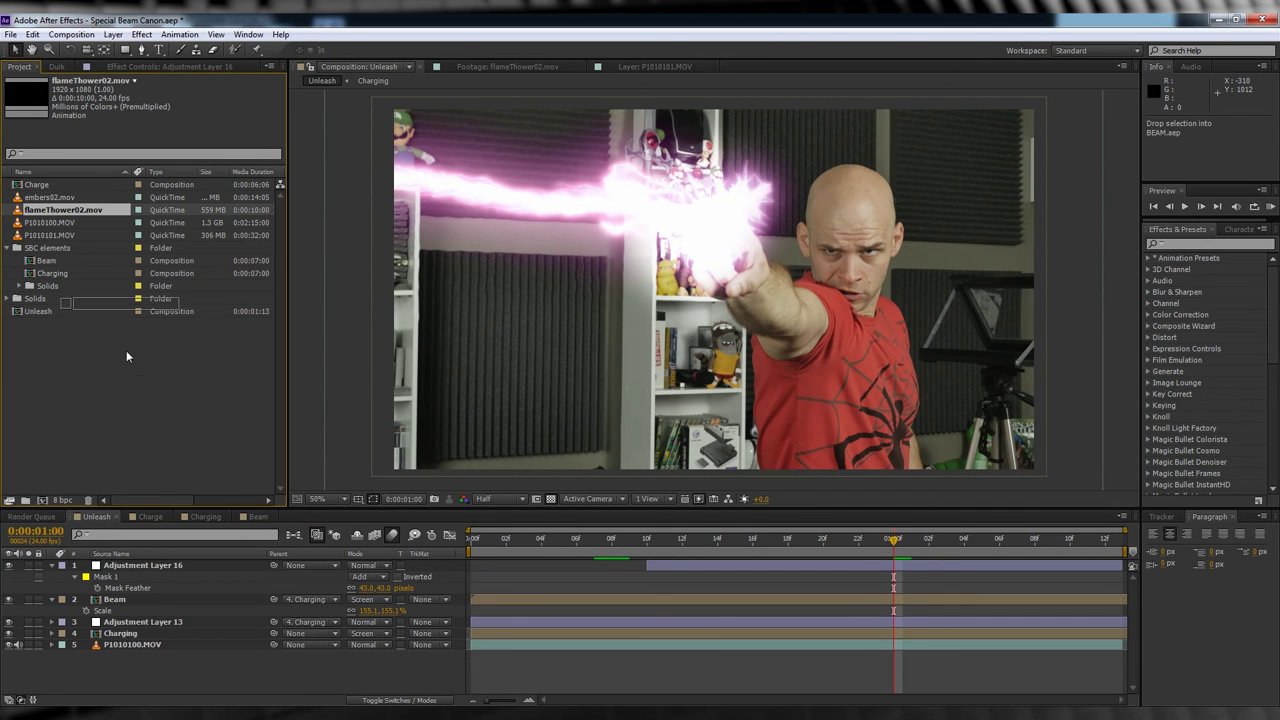
Add flameThower02.mov, flip it horizontally, and rotate it about 7.5° along the beam
{"action": "left_click_drag", "start_coordinate": [153, 553], "coordinate": [152, 566]}
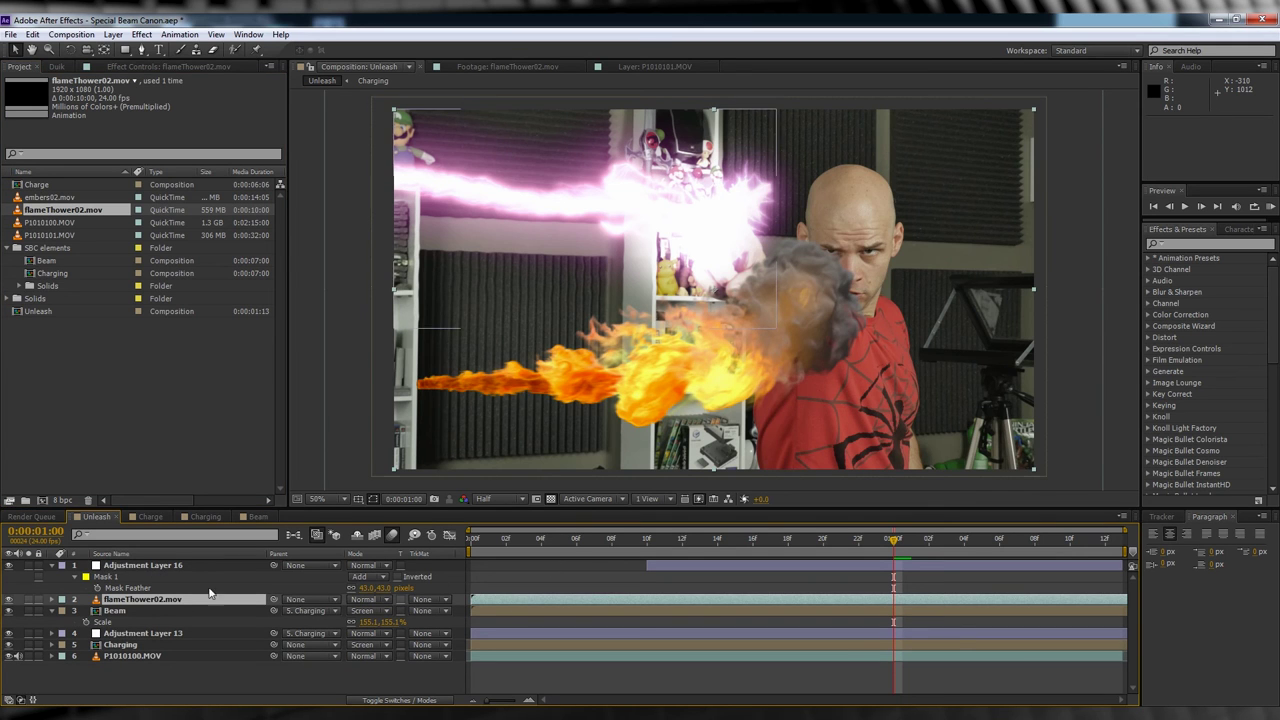
{"action": "left_click_drag", "start_coordinate": [640, 542], "coordinate": [787, 602]}
{"action": "left_click", "coordinate": [113, 34]}
{"action": "mouse_move", "coordinate": [171, 180]}
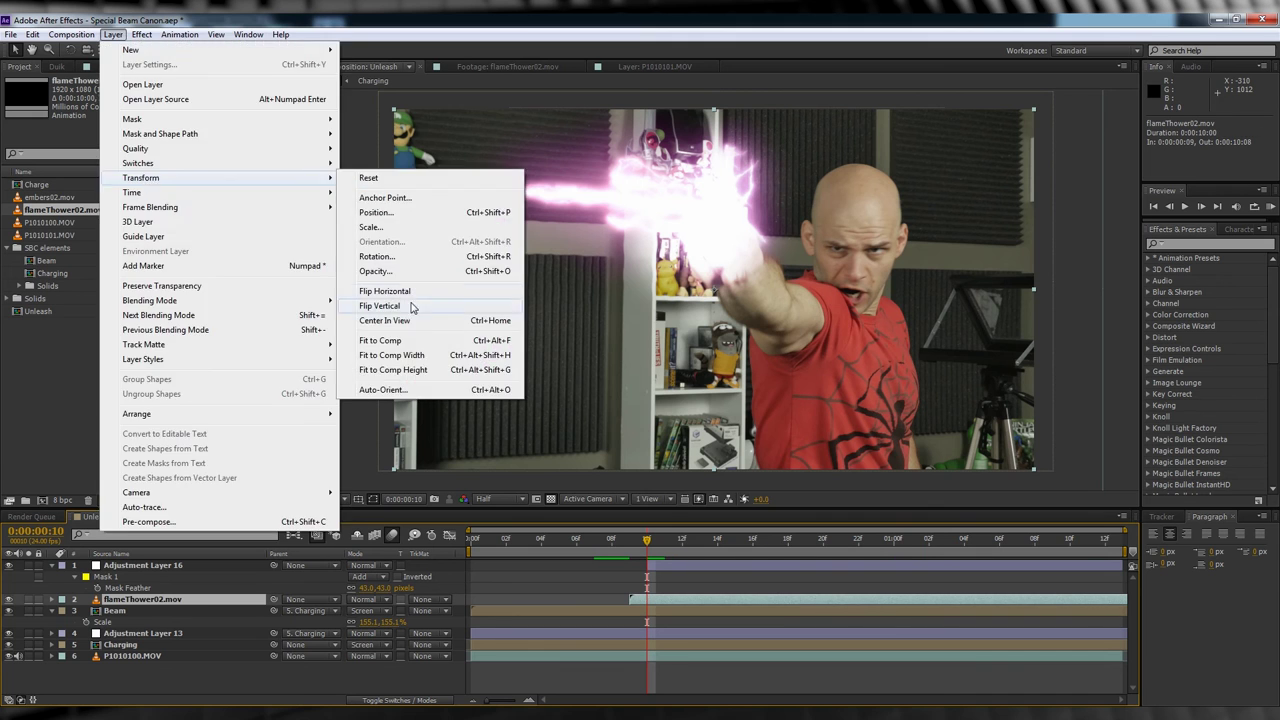
{"action": "left_click", "coordinate": [571, 297]}
{"action": "key", "text": "space"}
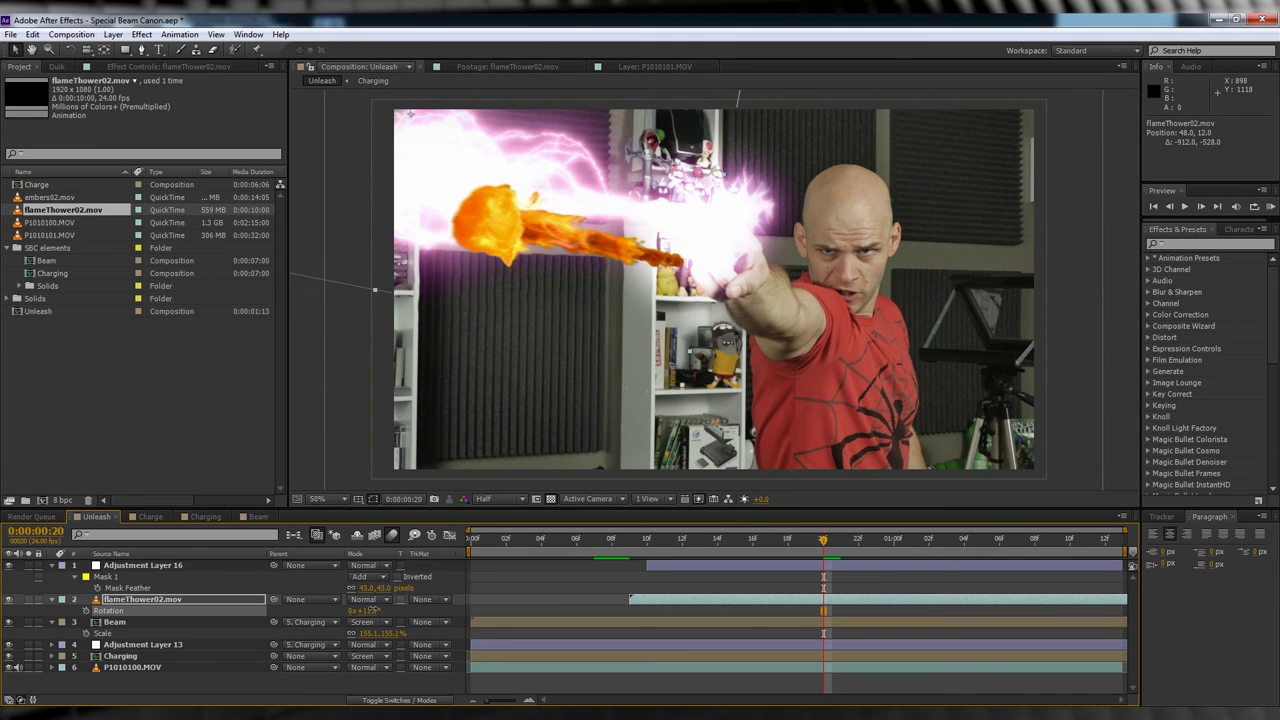
{"action": "left_click", "coordinate": [962, 541]}
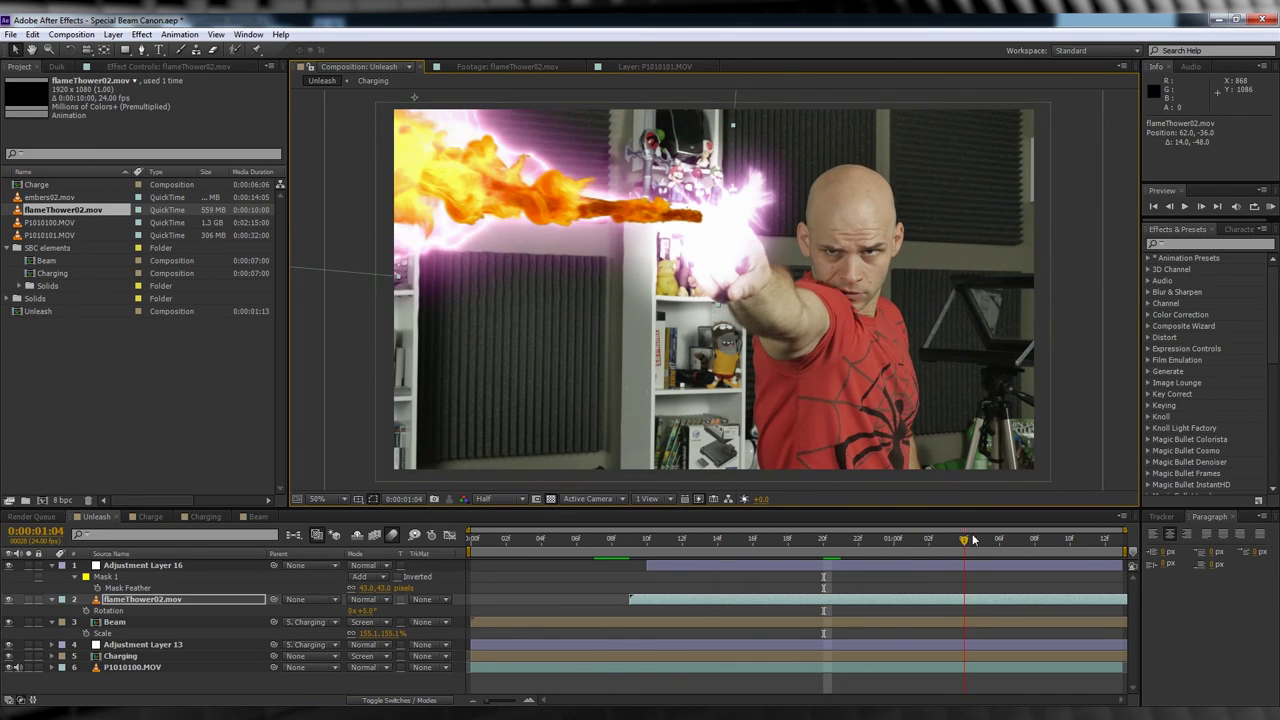
{"action": "left_click_drag", "start_coordinate": [362, 611], "coordinate": [370, 611]}
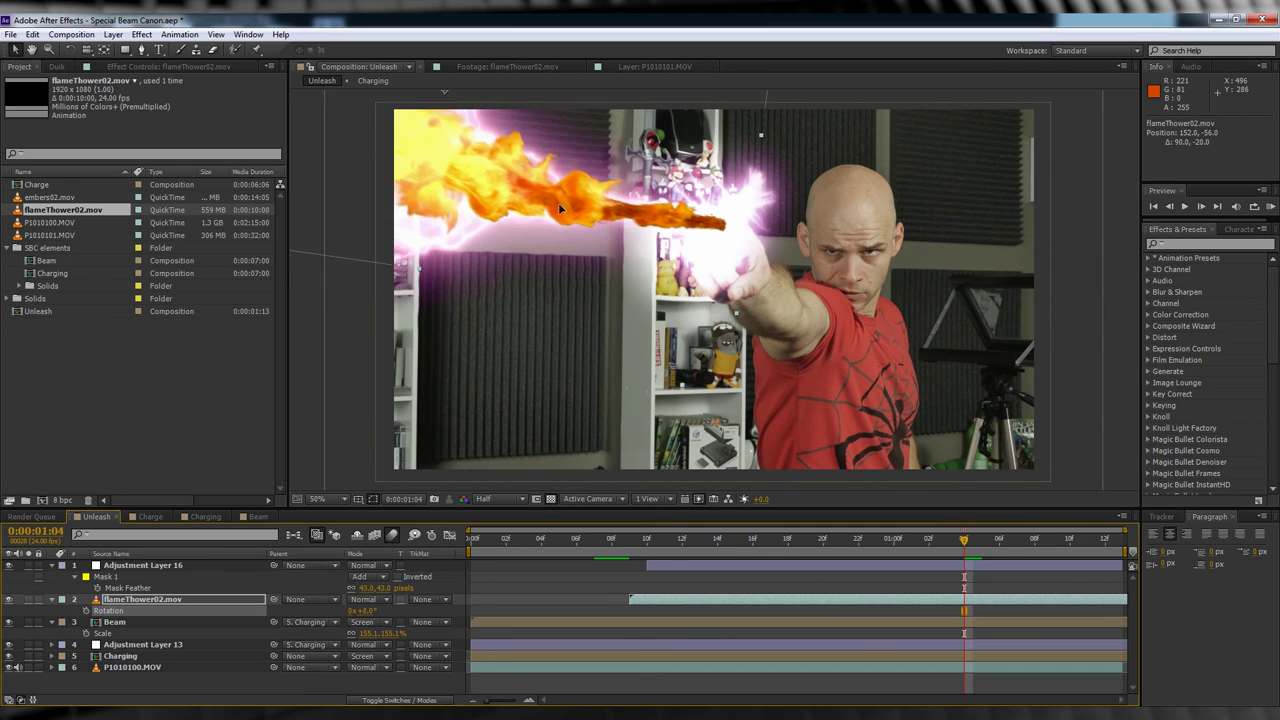
Move the flame layer beneath the Beam layer and blend it with Screen
{"action": "key", "text": "Page_Down"}
{"action": "key", "text": "Page_Down"}
{"action": "key", "text": "Page_Down"}
{"action": "key", "text": "Page_Down"}
{"action": "key", "text": "Page_Down"}
{"action": "key", "text": "Page_Down"}
{"action": "key", "text": "Page_Down"}
{"action": "key", "text": "Page_Down"}
{"action": "key", "text": "Page_Up"}
{"action": "key", "text": "Page_Up"}
{"action": "key", "text": "Page_Up"}
{"action": "key", "text": "Page_Up"}
{"action": "key", "text": "Page_Up"}
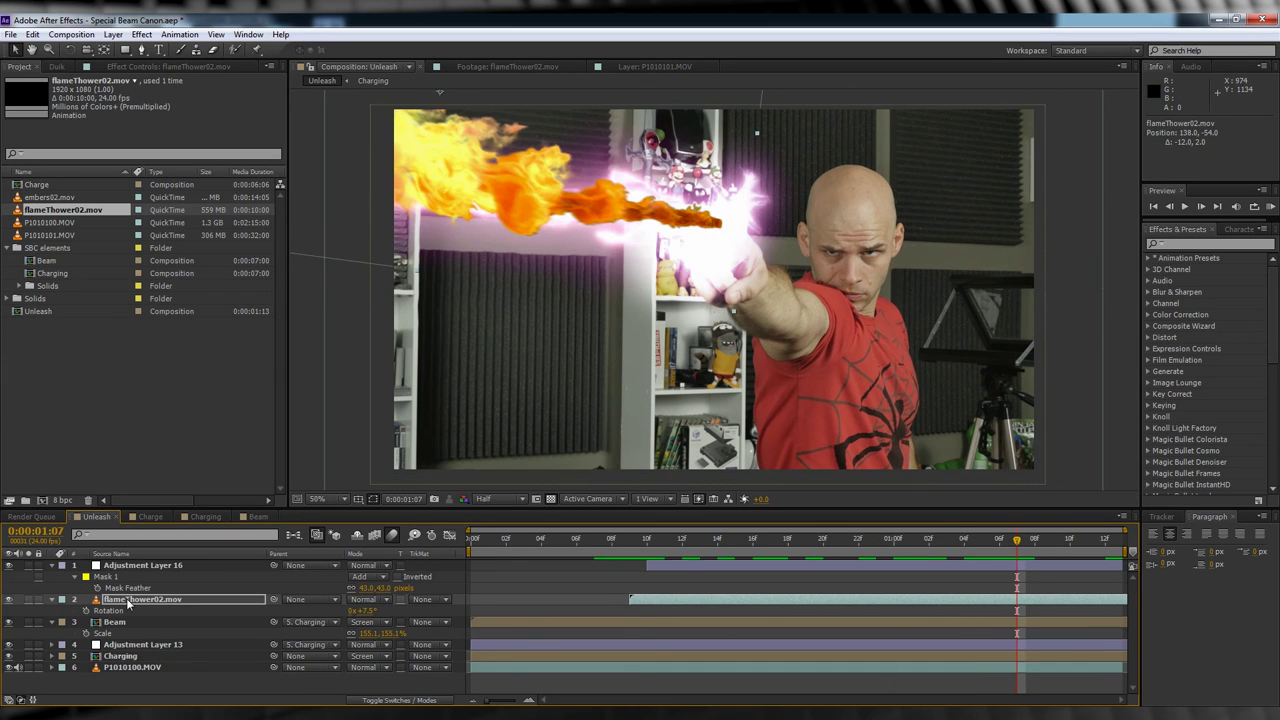
{"action": "left_click_drag", "start_coordinate": [142, 599], "coordinate": [140, 630]}
{"action": "left_click_drag", "start_coordinate": [830, 542], "coordinate": [876, 542]}
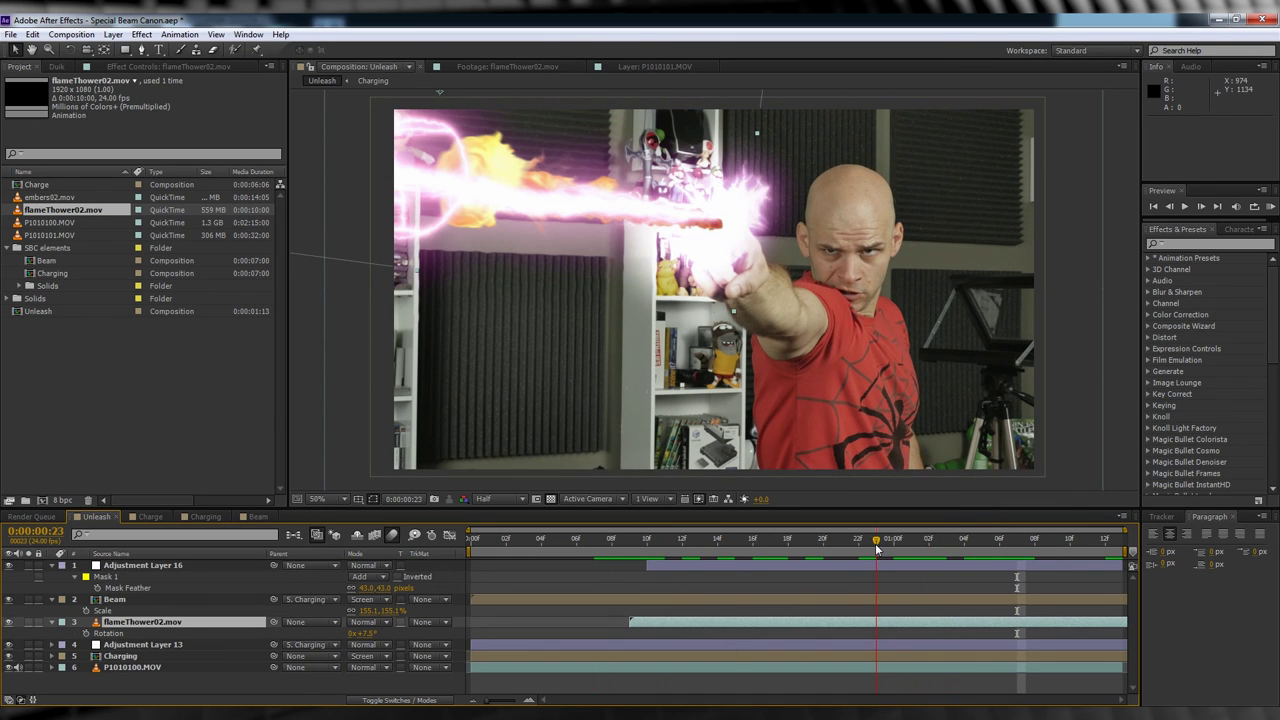
{"action": "left_click", "coordinate": [376, 622]}
{"action": "left_click", "coordinate": [410, 204]}
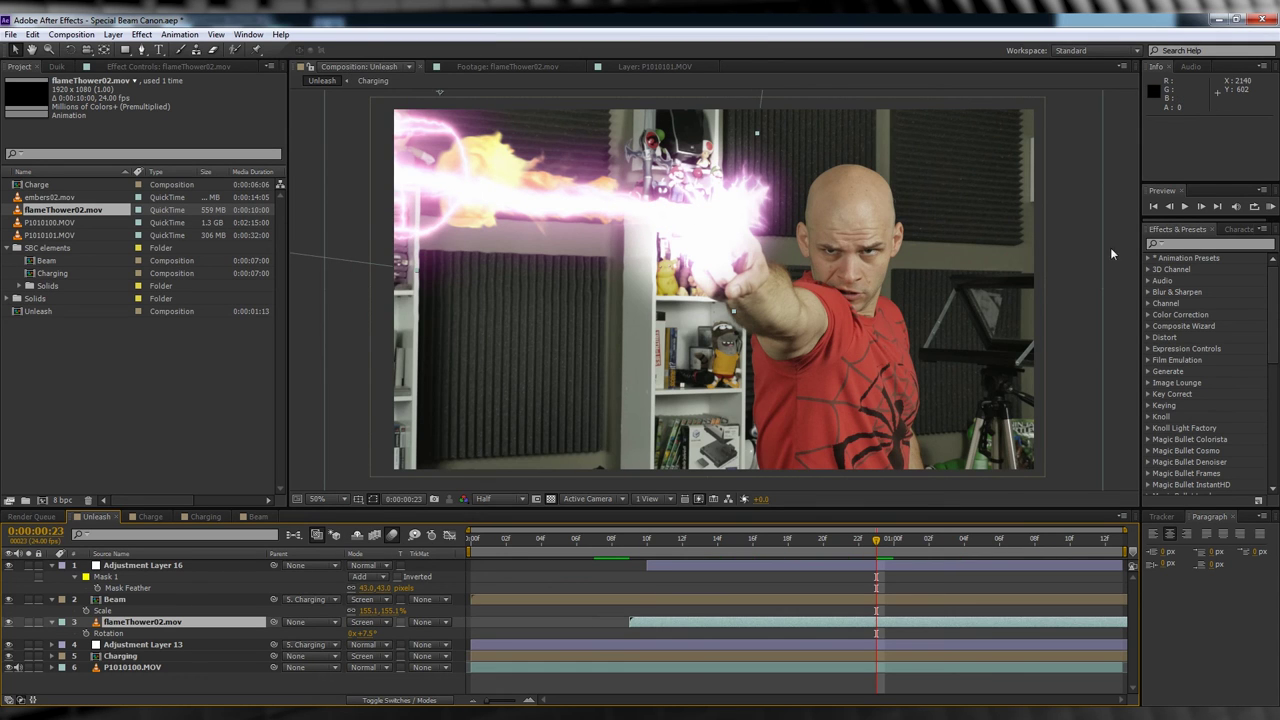
Apply Tint and VC Color Vibrance to the flame, sampling the beam's pink, and preview
{"action": "left_click", "coordinate": [141, 34]}
{"action": "mouse_move", "coordinate": [203, 145]}
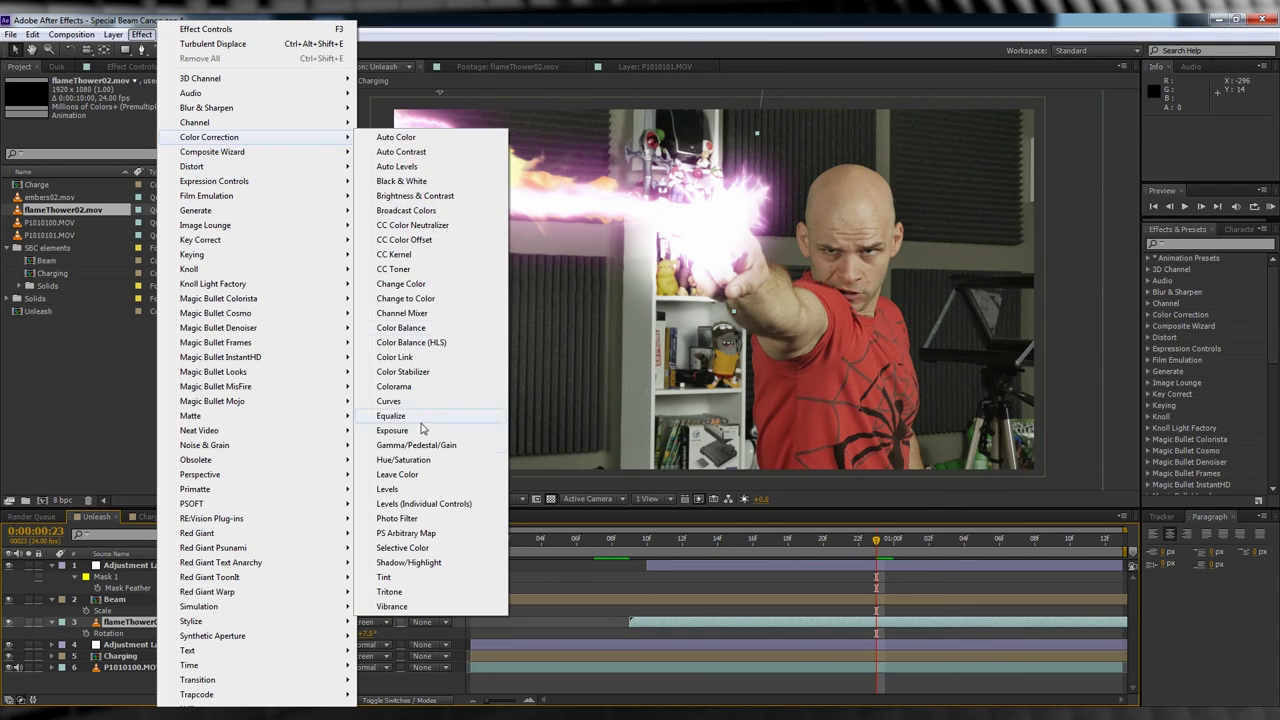
{"action": "left_click", "coordinate": [405, 583]}
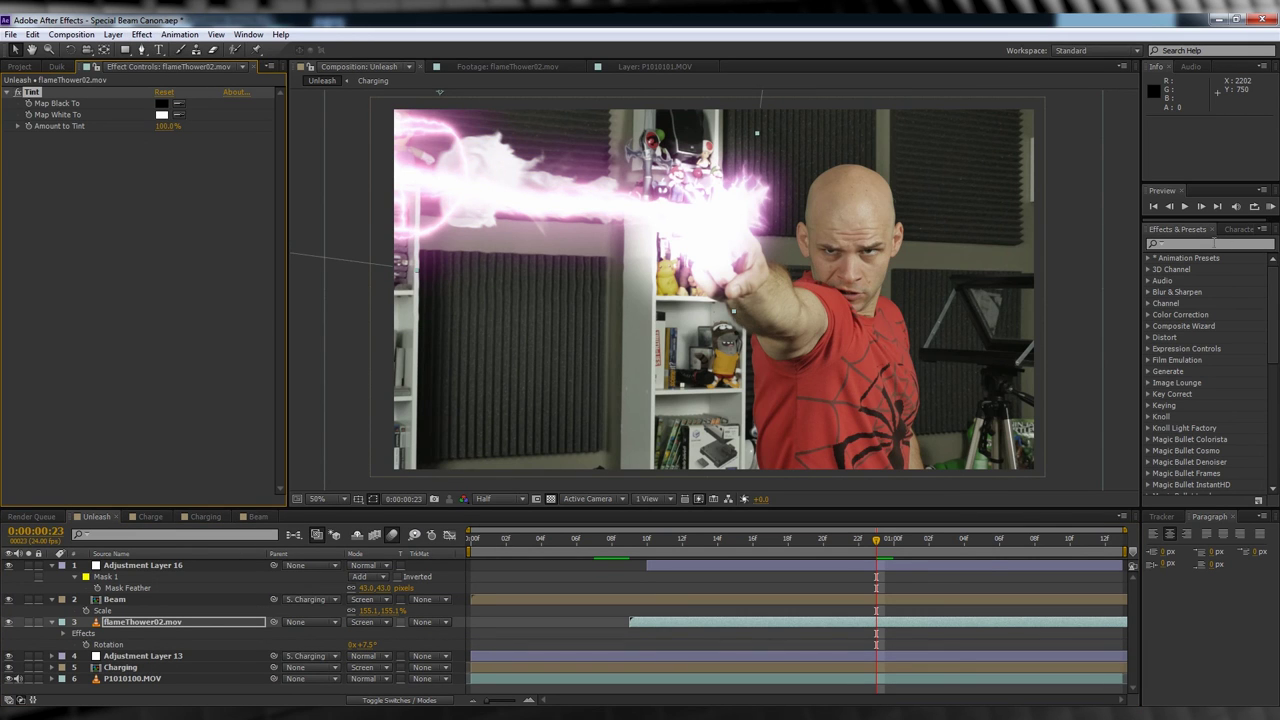
{"action": "type", "text": "vib"}
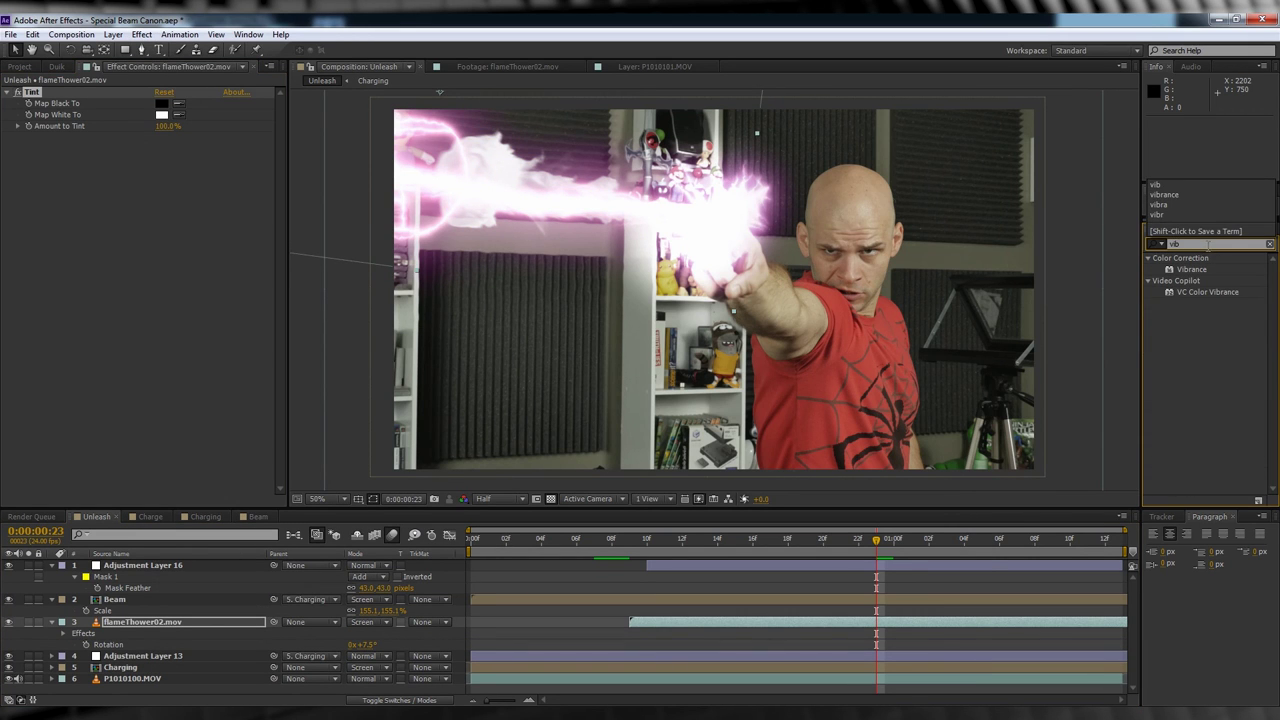
{"action": "left_click_drag", "start_coordinate": [1207, 292], "coordinate": [177, 622]}
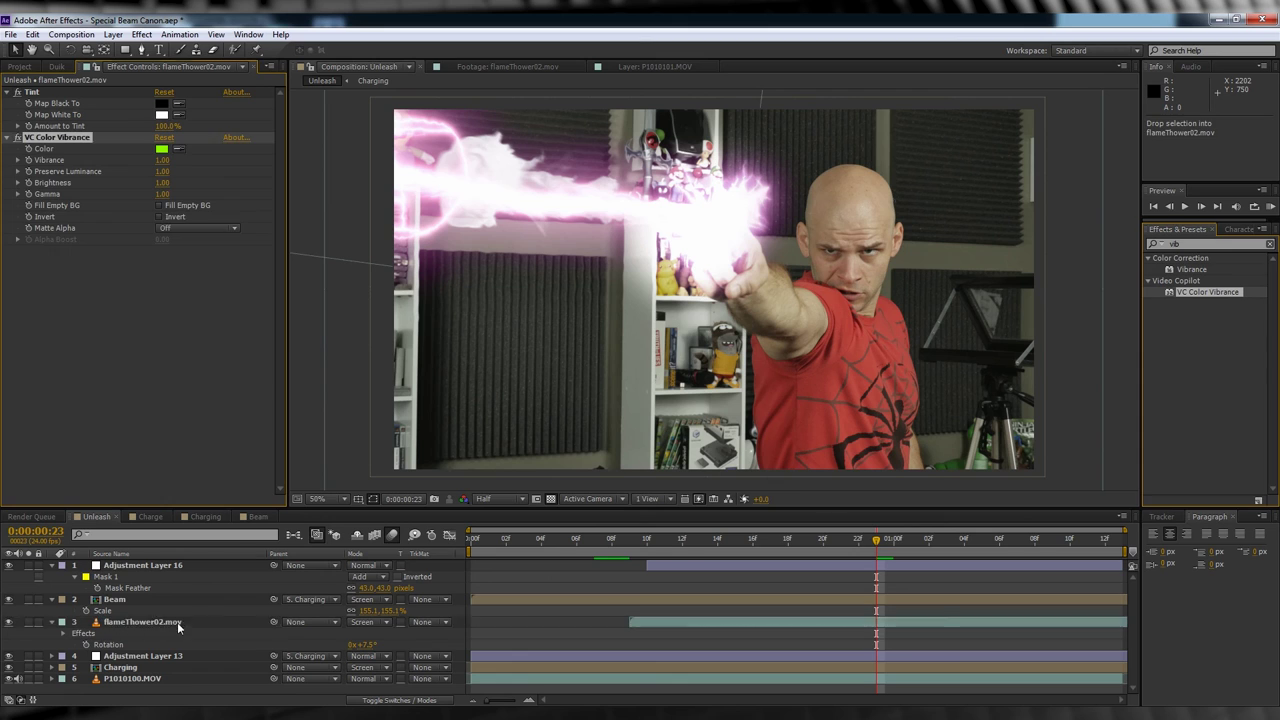
{"action": "left_click", "coordinate": [432, 192]}
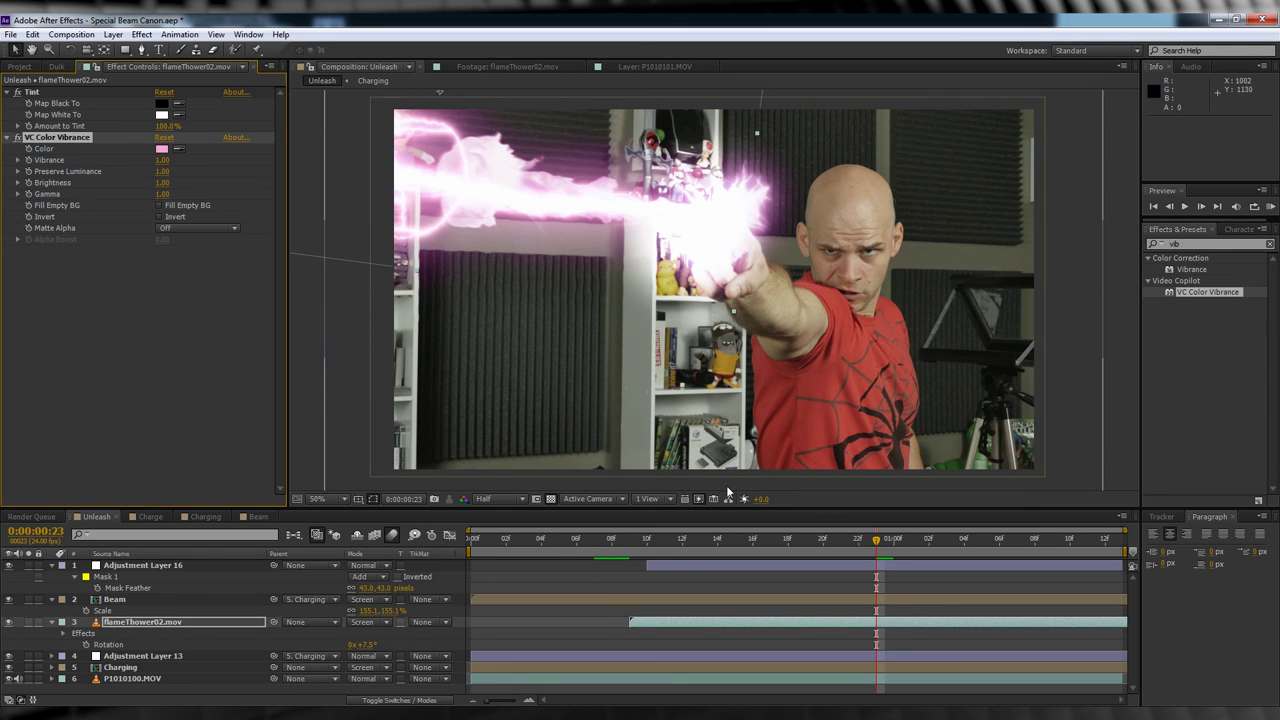
{"action": "left_click_drag", "start_coordinate": [660, 553], "coordinate": [1040, 545]}
{"action": "key", "text": "KP_0"}
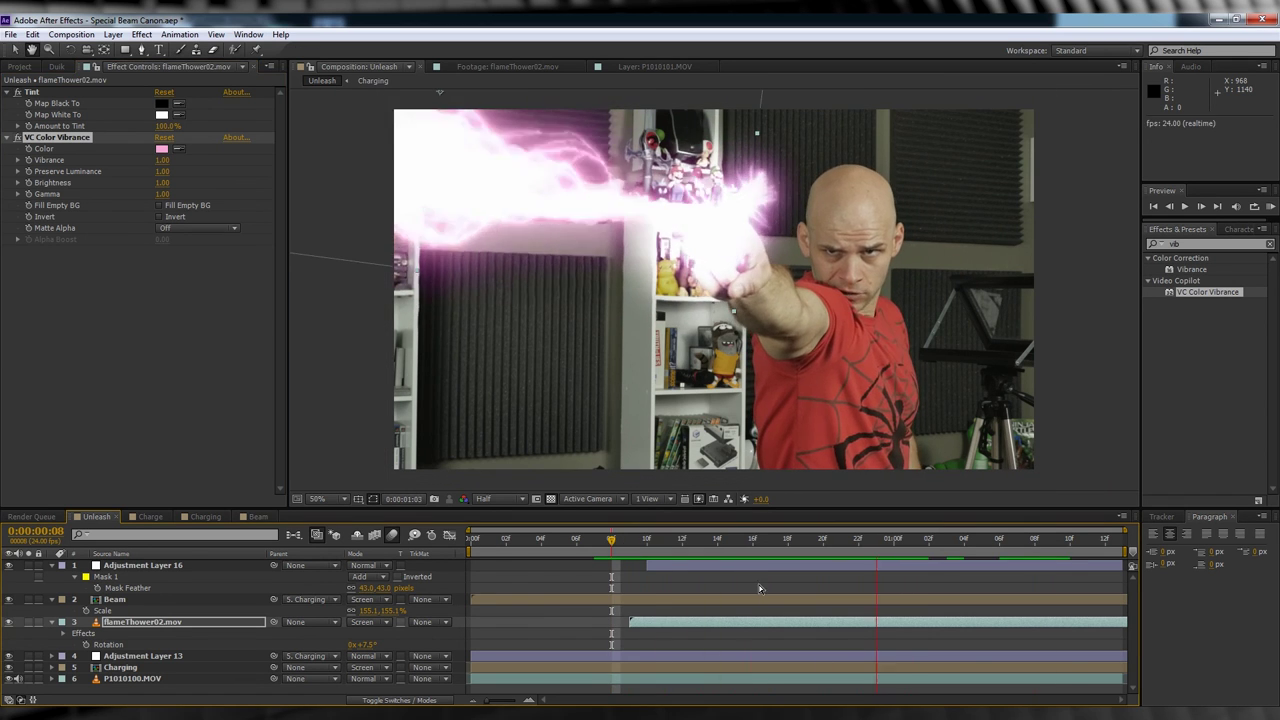
Add the embers02.mov clip to the Unleash composition
{"action": "left_click", "coordinate": [18, 66]}
{"action": "left_click", "coordinate": [52, 197]}
{"action": "left_click_drag", "start_coordinate": [52, 197], "coordinate": [150, 612]}
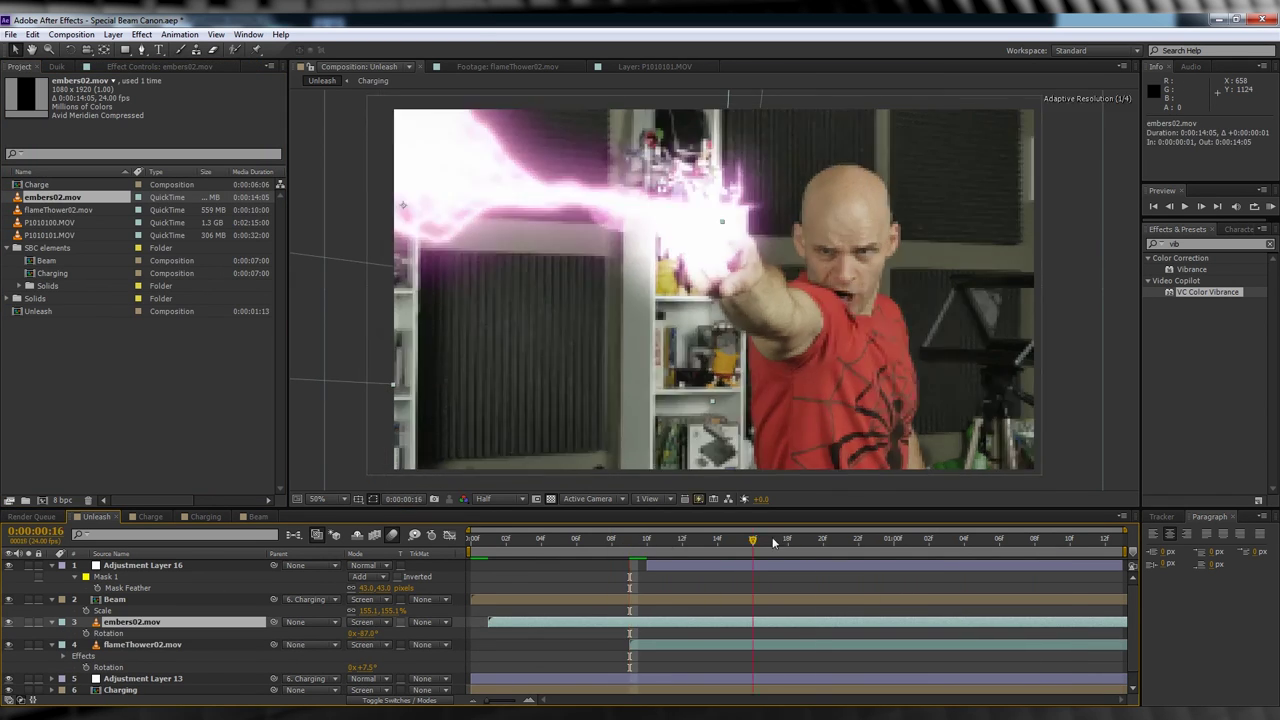
Blend embers02.mov with Add, give it the matching pink colouring, and preview
{"action": "left_click", "coordinate": [362, 622]}
{"action": "left_click", "coordinate": [376, 170]}
{"action": "left_click", "coordinate": [142, 34]}
{"action": "left_click", "coordinate": [170, 42]}
{"action": "key", "text": "KP_0"}
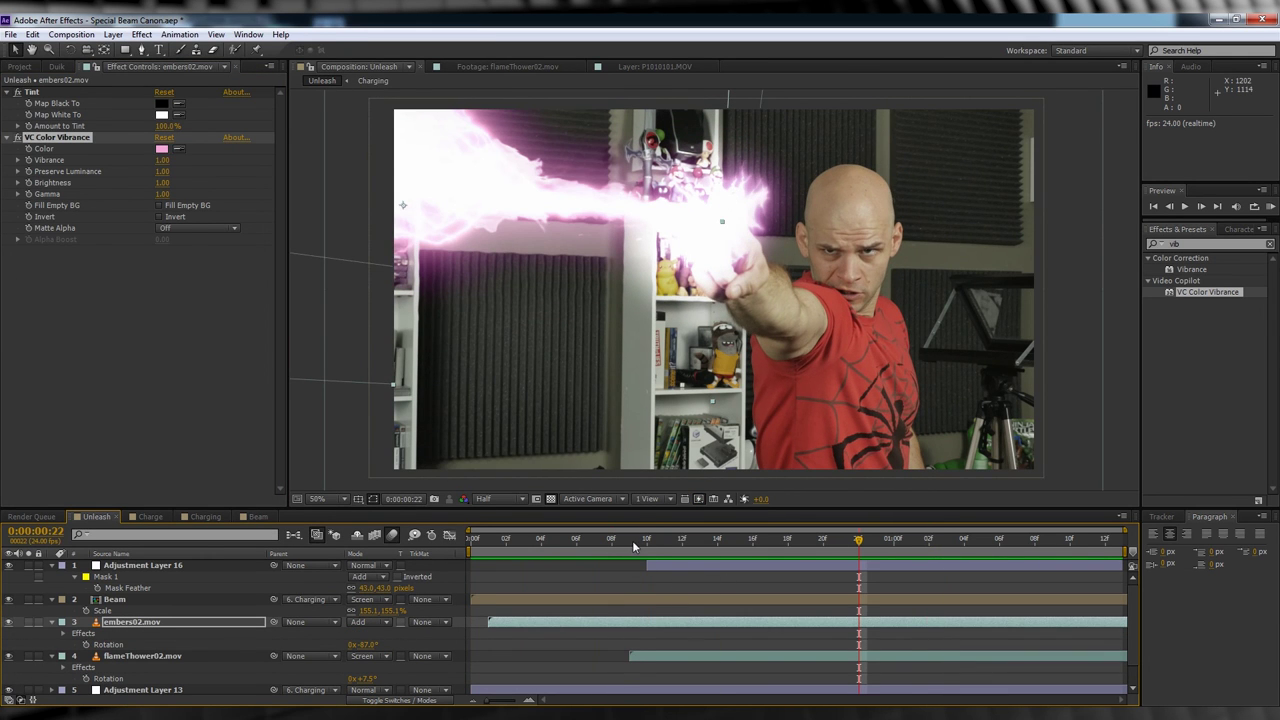
Apply a new Time Stretch factor to the embers02.mov layer
{"action": "left_click", "coordinate": [124, 624]}
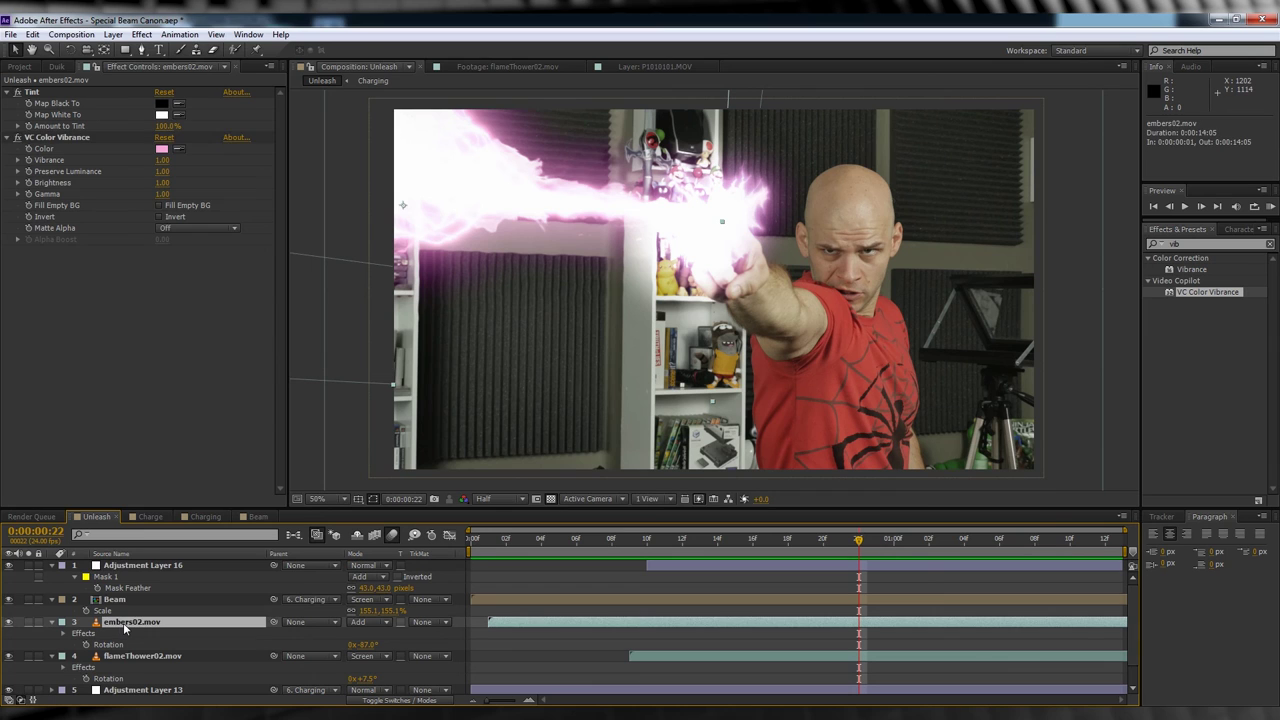
{"action": "right_click", "coordinate": [124, 626]}
{"action": "mouse_move", "coordinate": [200, 208]}
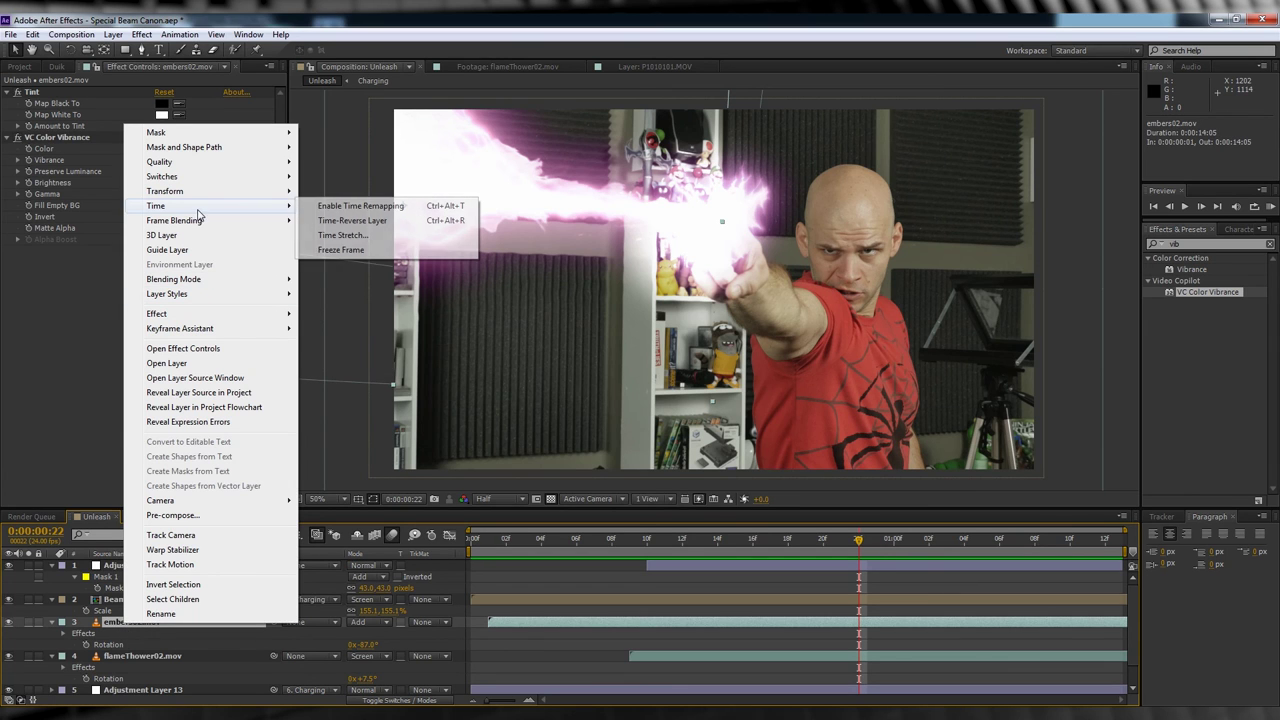
{"action": "left_click", "coordinate": [340, 236]}
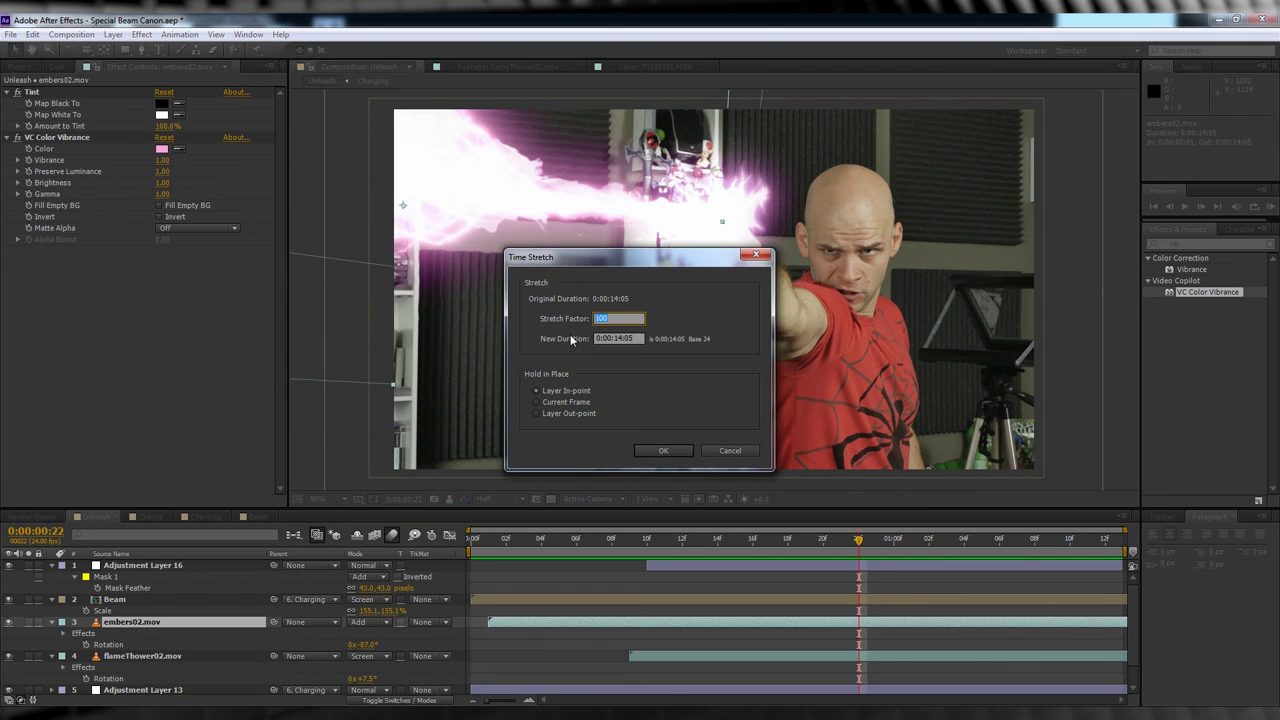
{"action": "key", "text": "Return"}
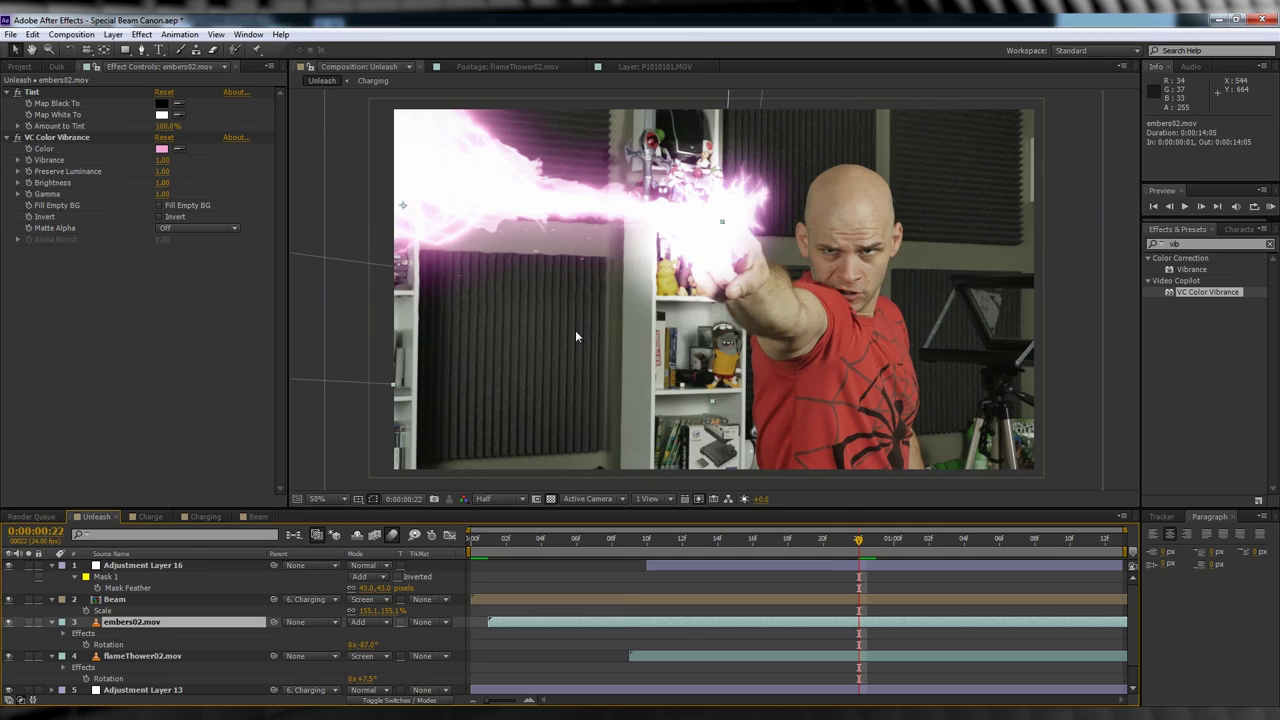
{"action": "left_click", "coordinate": [596, 540]}
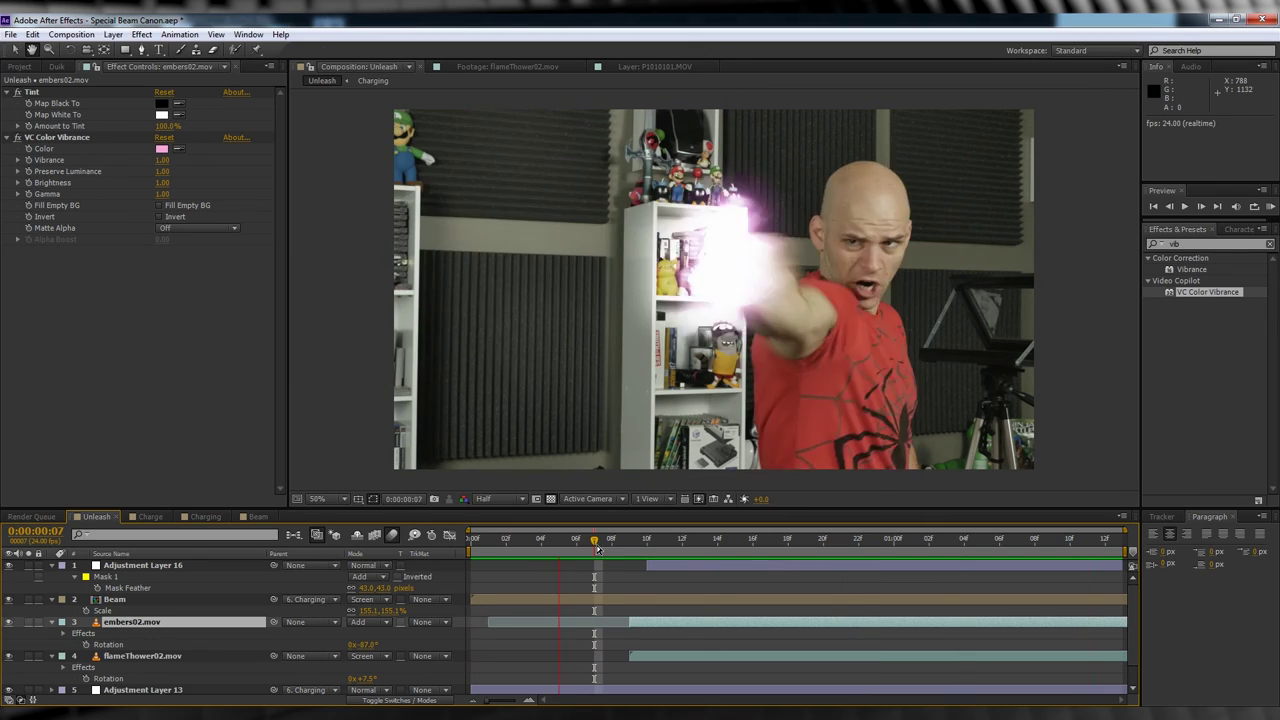